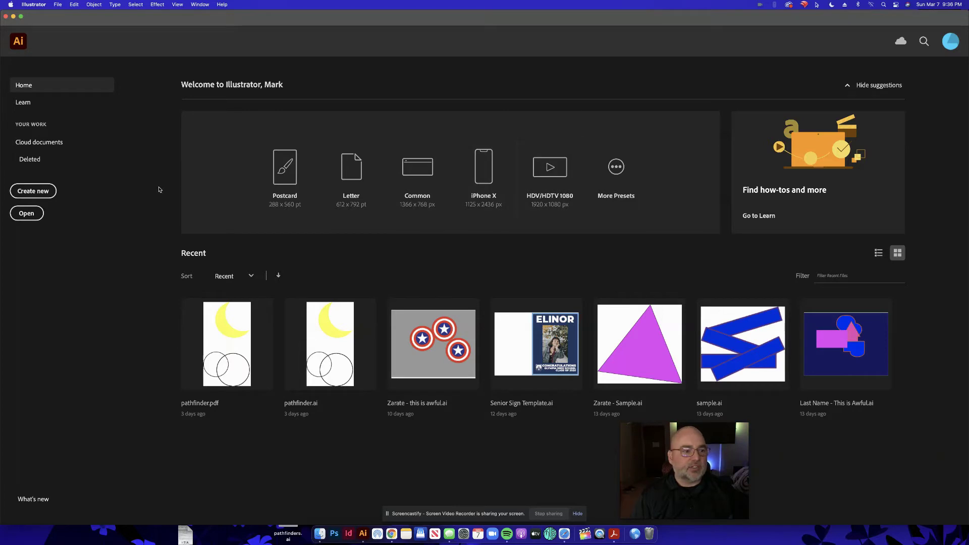
Set up a new document from the 1280 x 1024 px Web preset with raster effects at High (300 ppi).
left_click(45, 193)
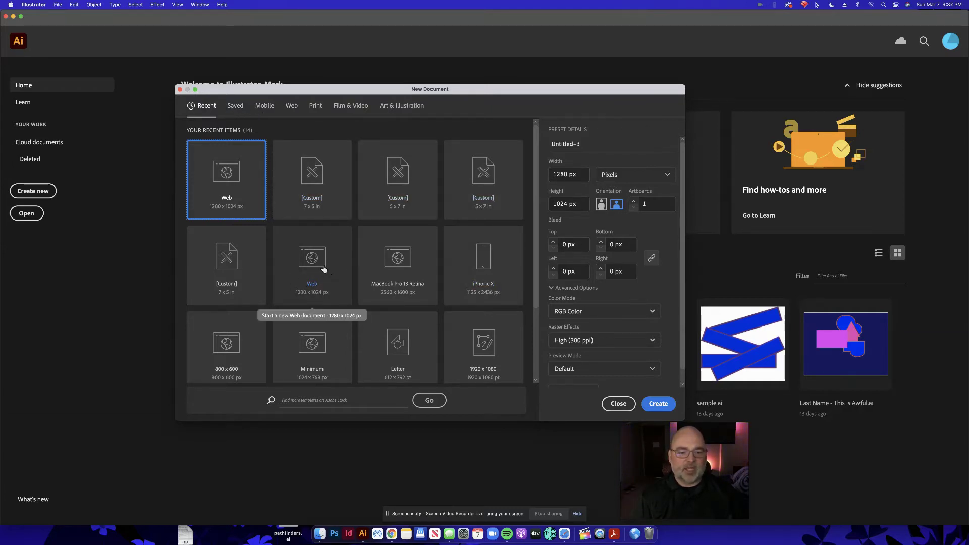
left_click(290, 106)
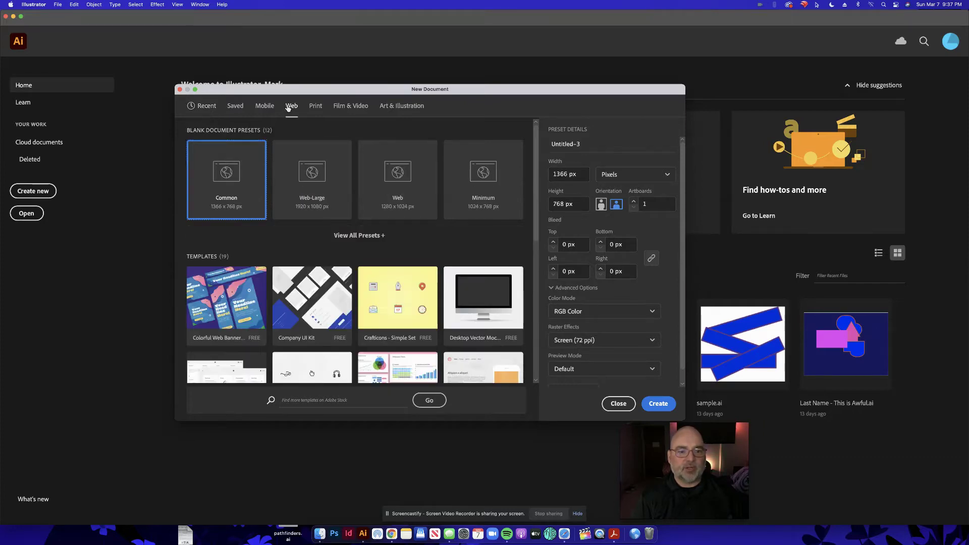
left_click(397, 184)
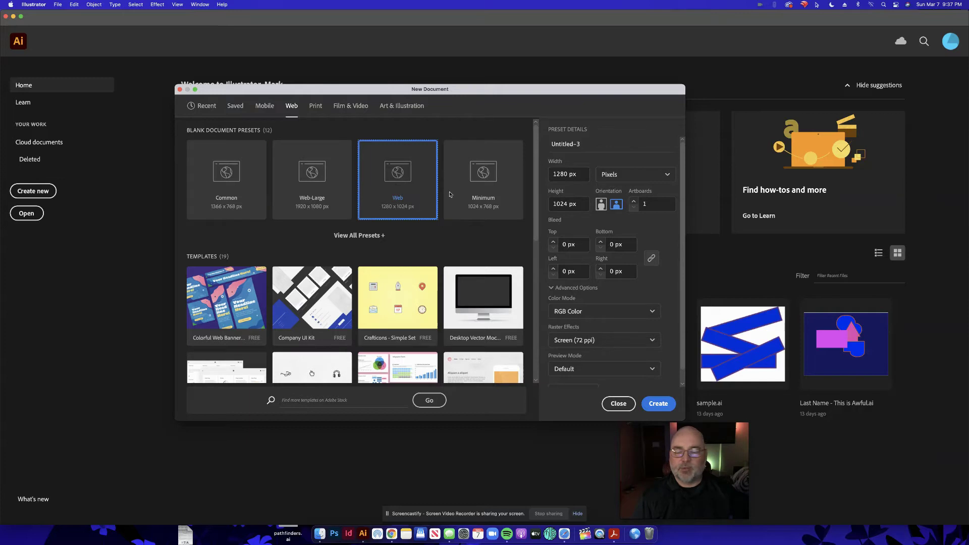
left_click(553, 287)
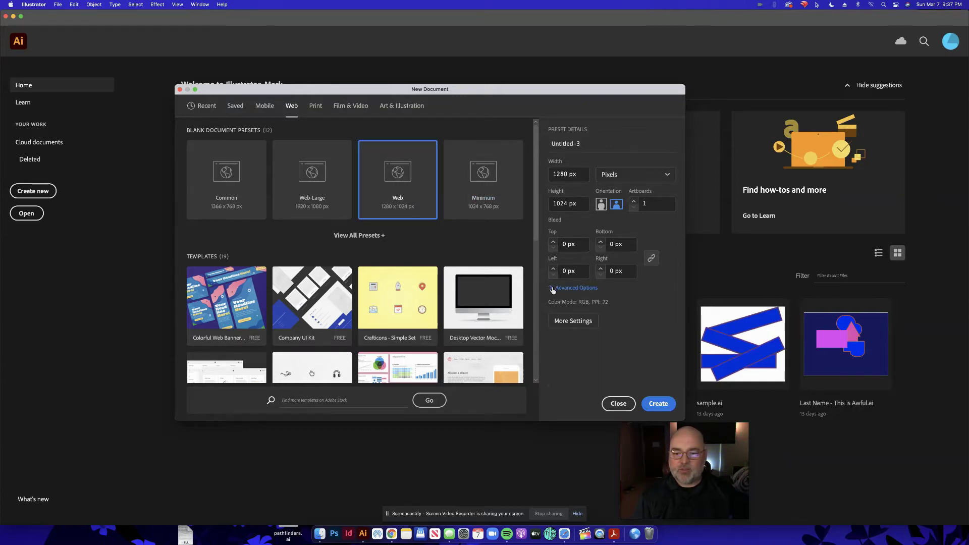
left_click(553, 289)
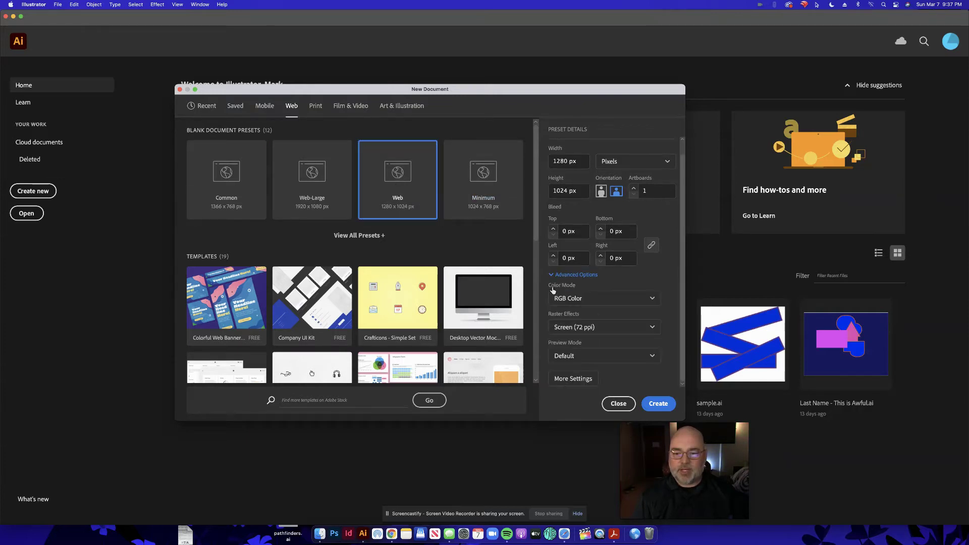
left_click(603, 330)
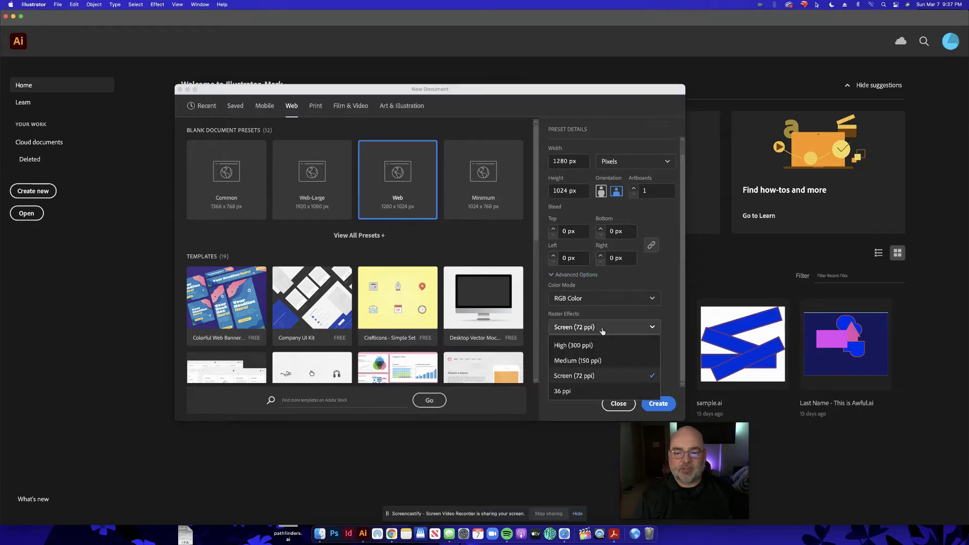
left_click(595, 347)
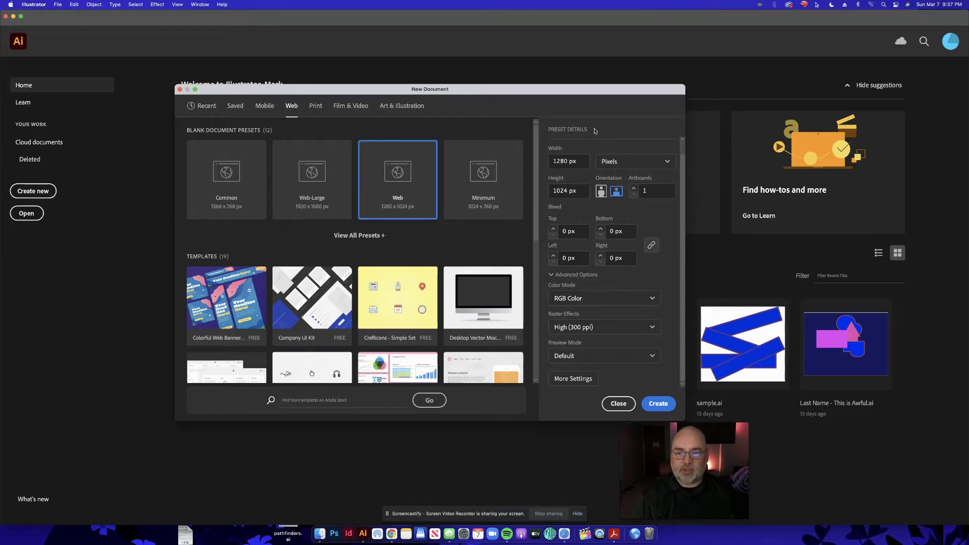
Name the new document with the author's surname followed by "Ninjas" and create it.
scroll(587, 208, "up", 1)
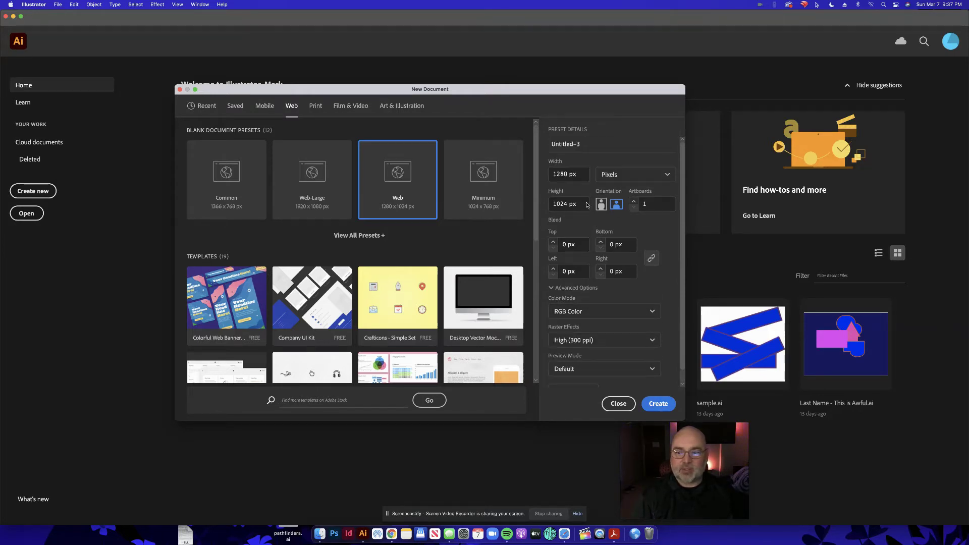
triple_click(574, 145)
type("Zarate Ninjas")
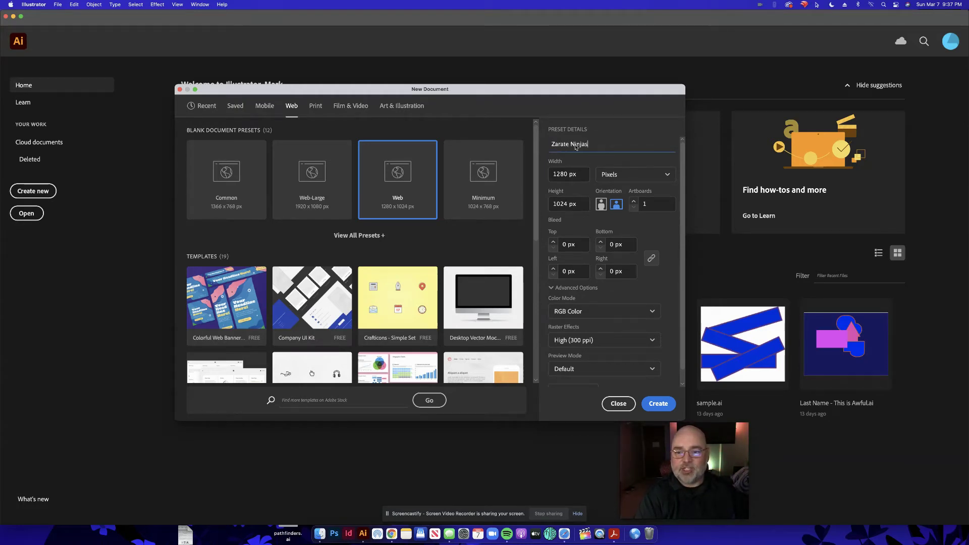
left_click(658, 404)
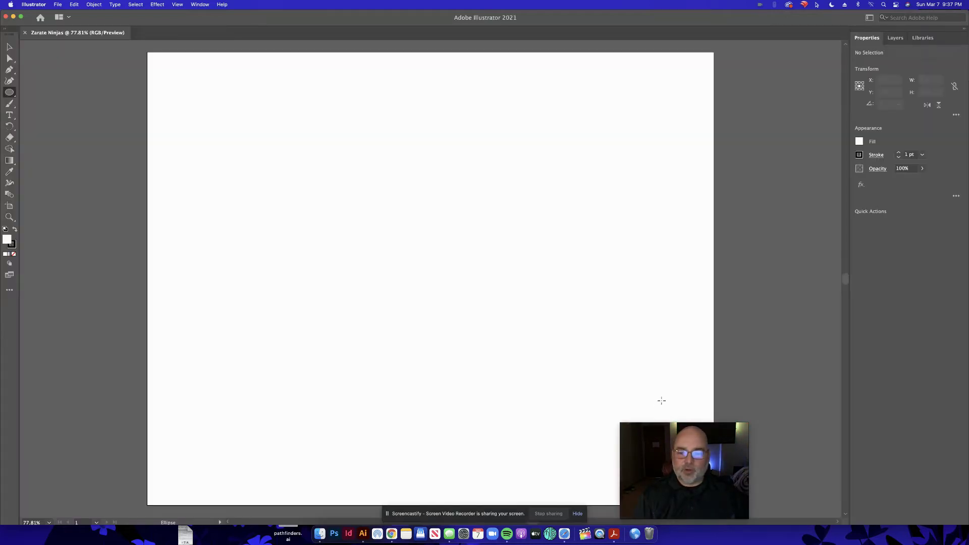
left_click_drag(665, 434, 779, 427)
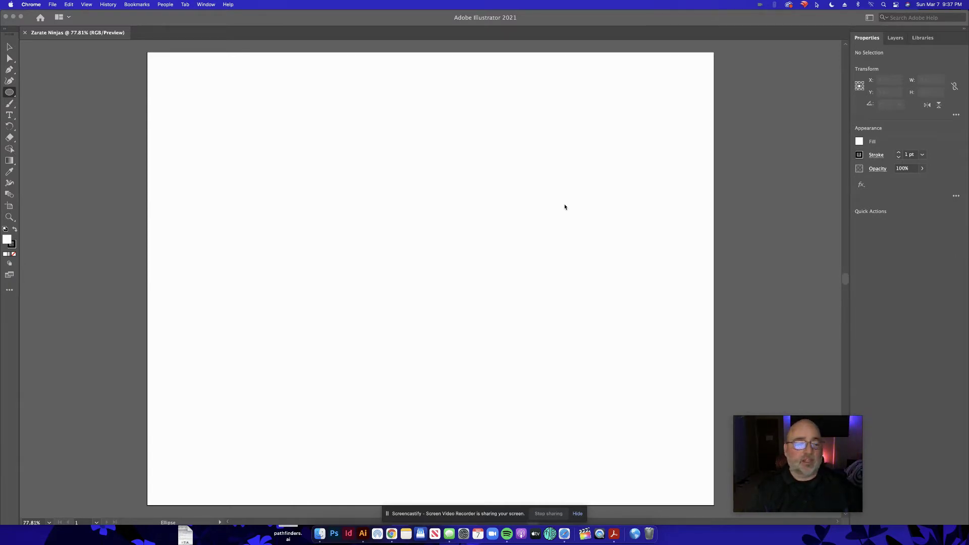
left_click(119, 100)
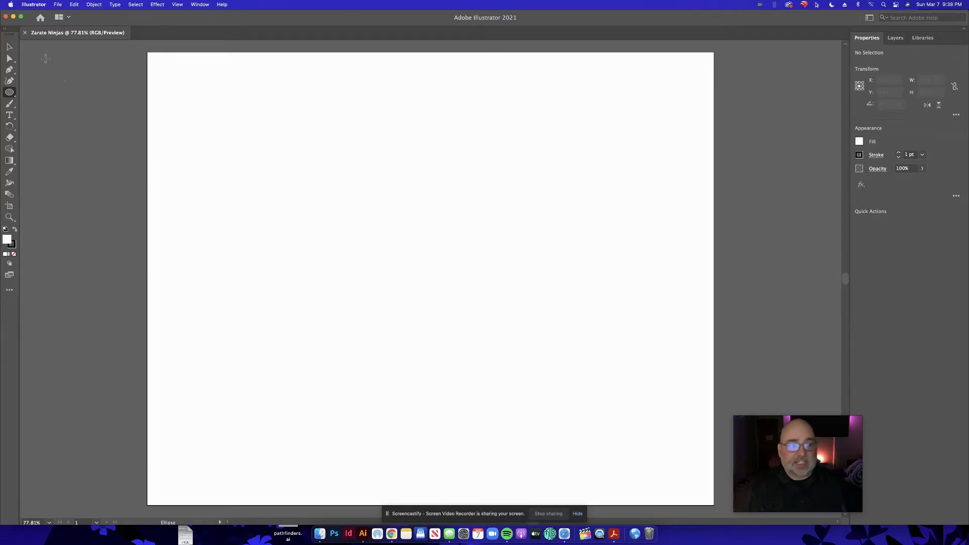
Enable Scale Corners in the general preferences.
left_click(41, 4)
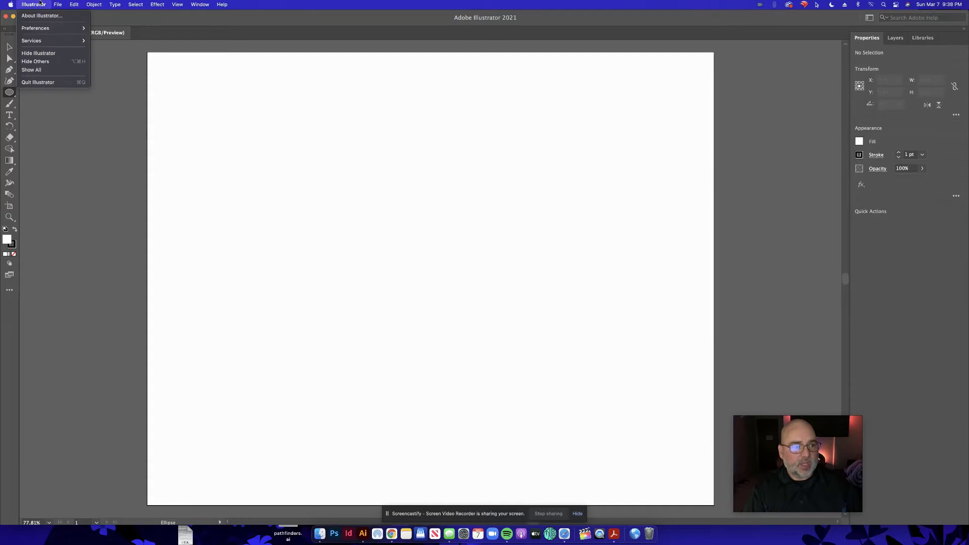
mouse_move(48, 32)
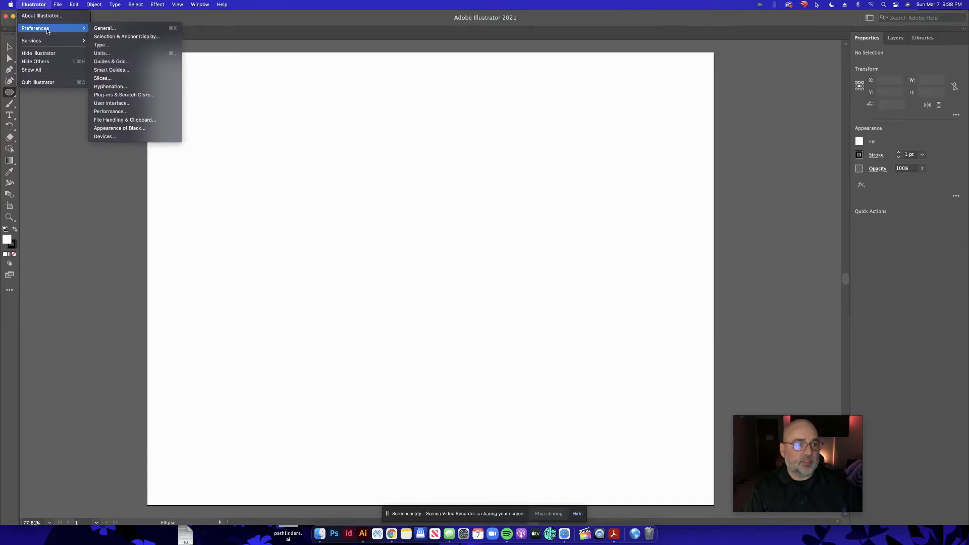
left_click(122, 29)
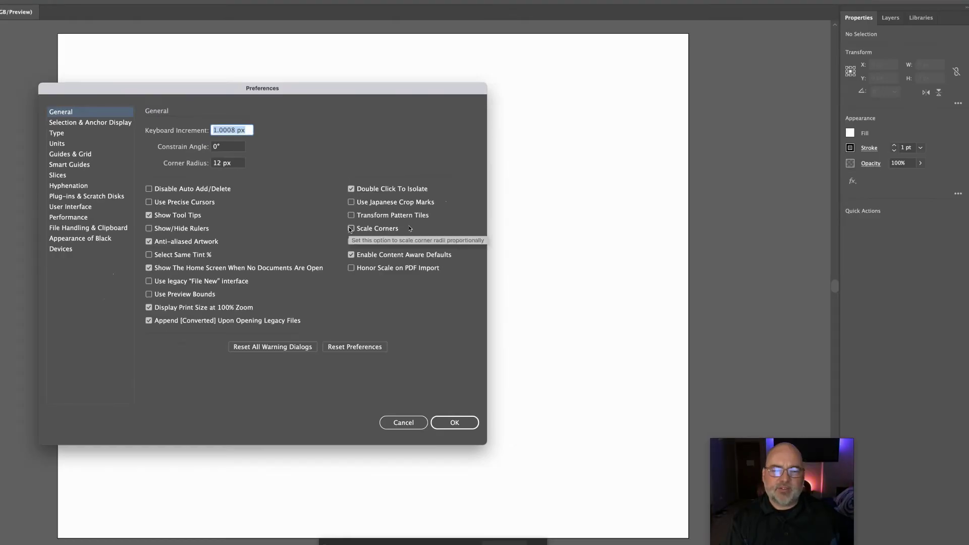
left_click(351, 229)
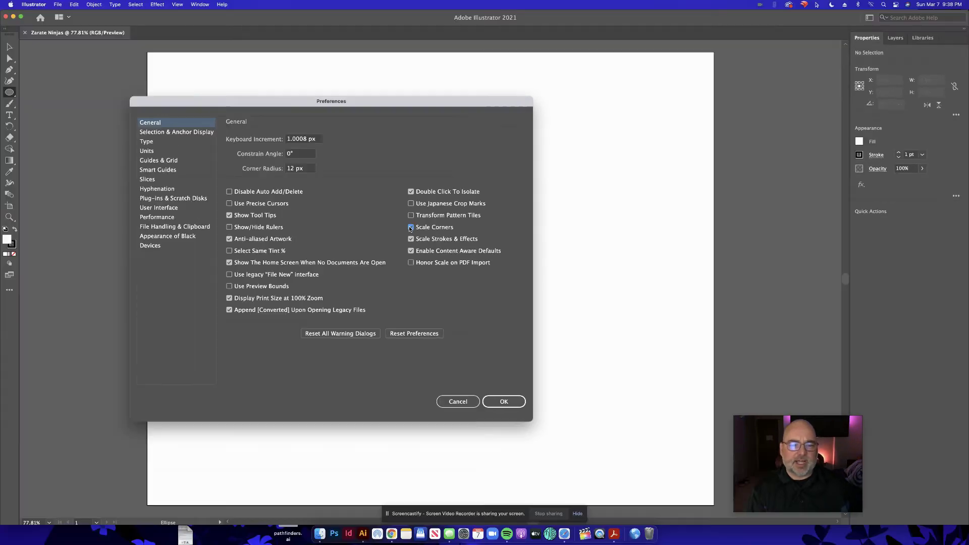
left_click(503, 402)
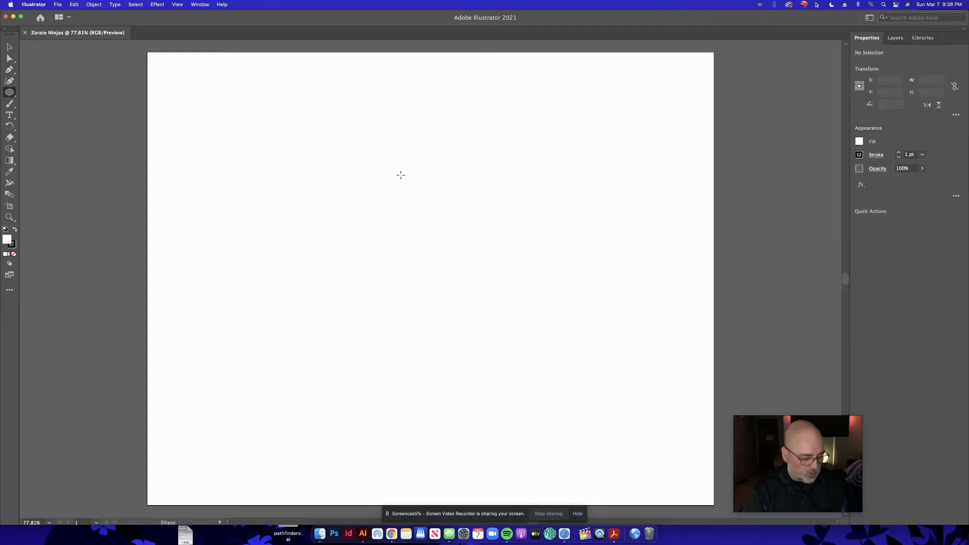
Draw a circle about 186 px across for the head and a body rectangle about 96 by 113 px overlapping its lower edge.
left_click_drag(383, 170, 461, 254)
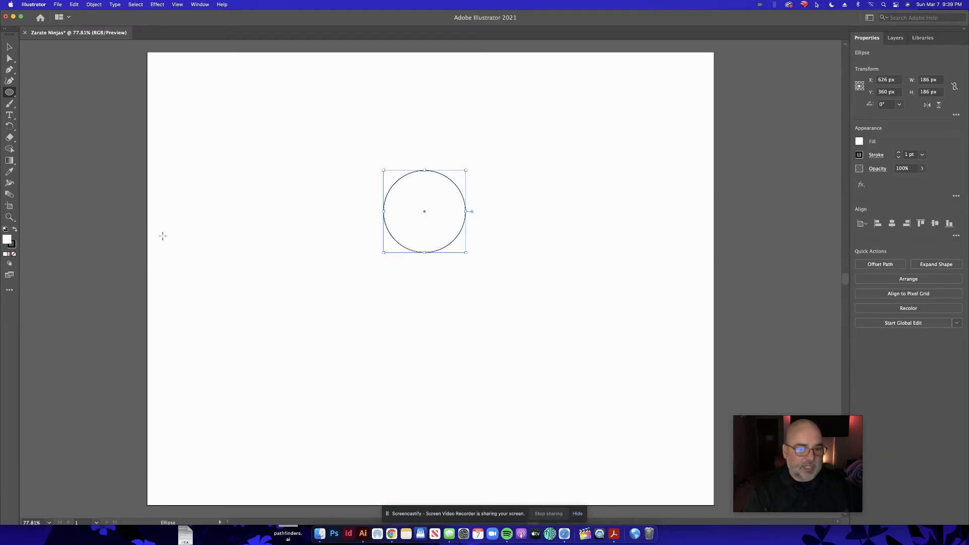
key("m")
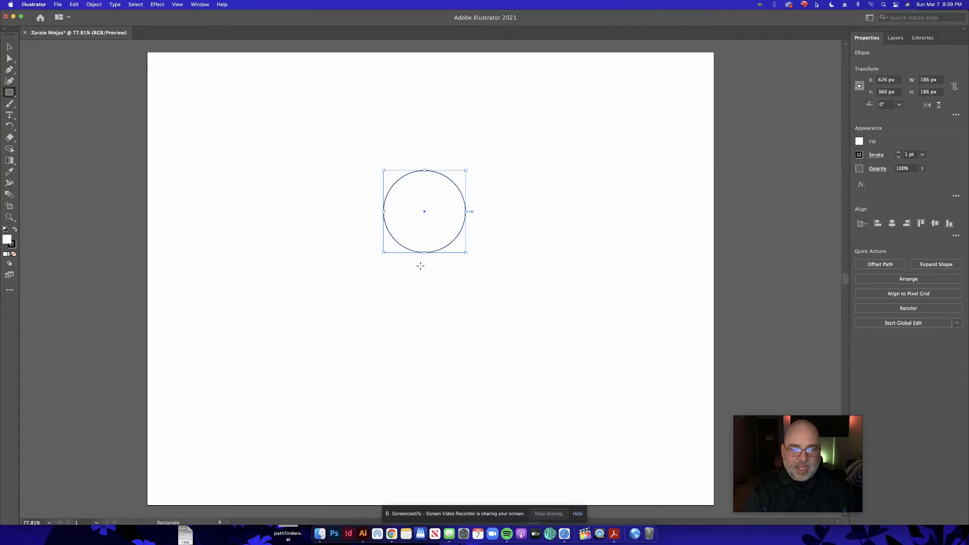
left_click_drag(406, 230, 450, 280)
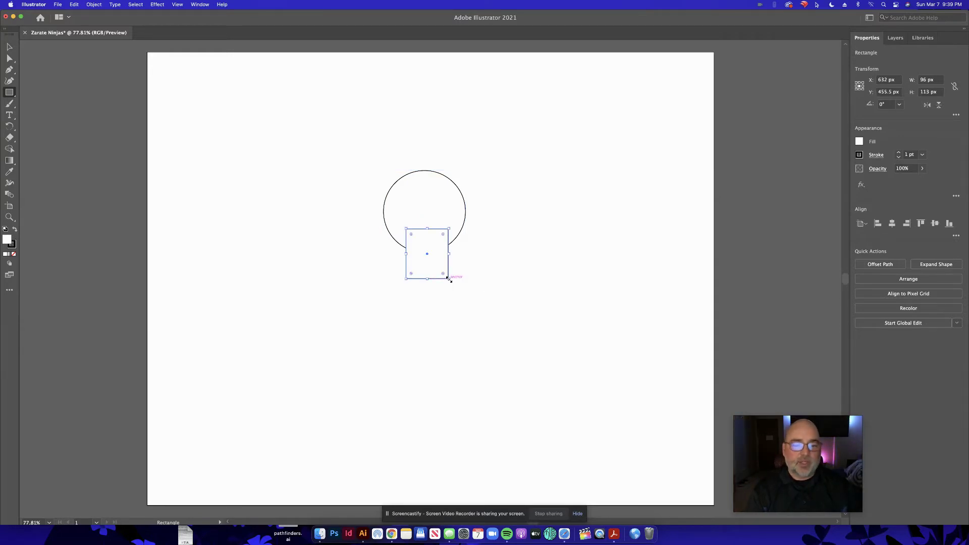
Move the body rectangle into line beneath the circle, and align the horizontal centers of both shapes.
left_click_drag(427, 254, 426, 256)
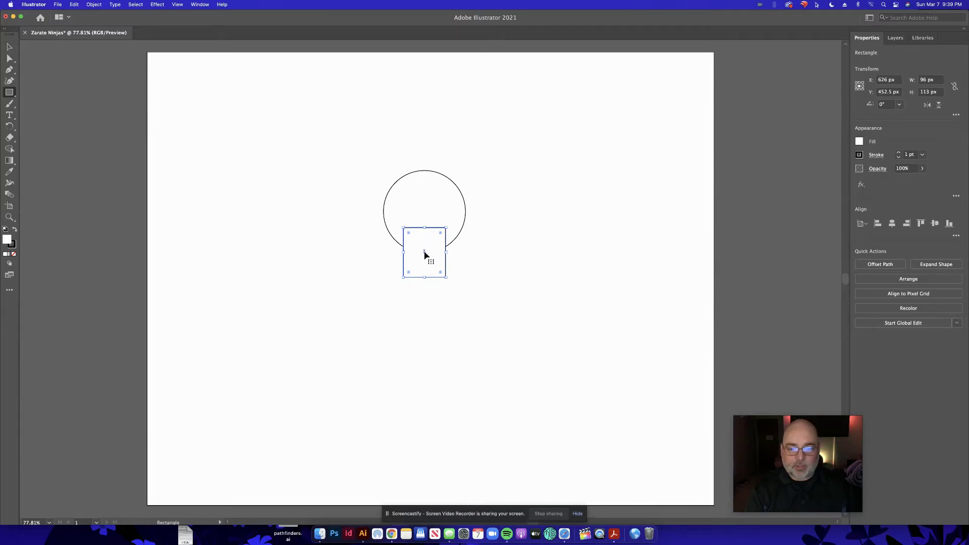
left_click_drag(424, 251, 426, 255)
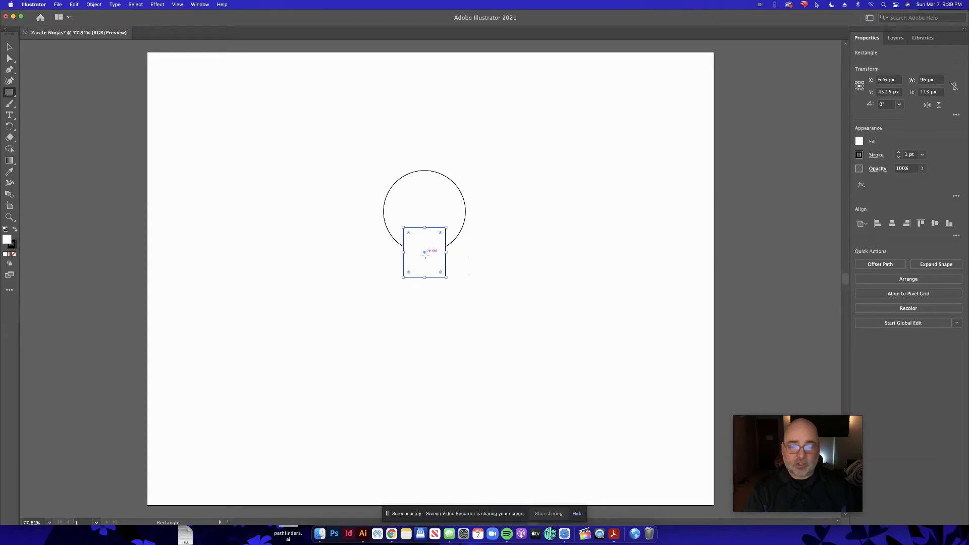
left_click(456, 235, "shift+super")
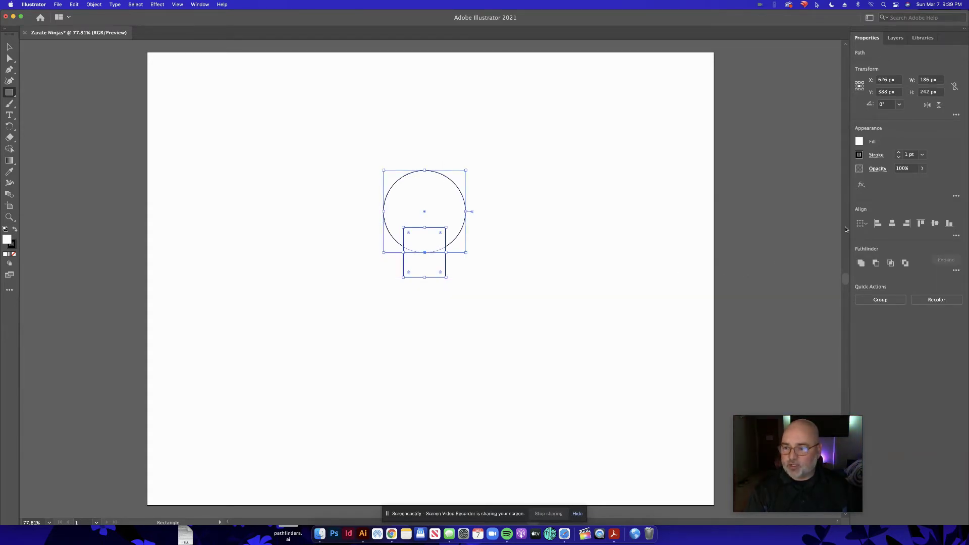
left_click(893, 224)
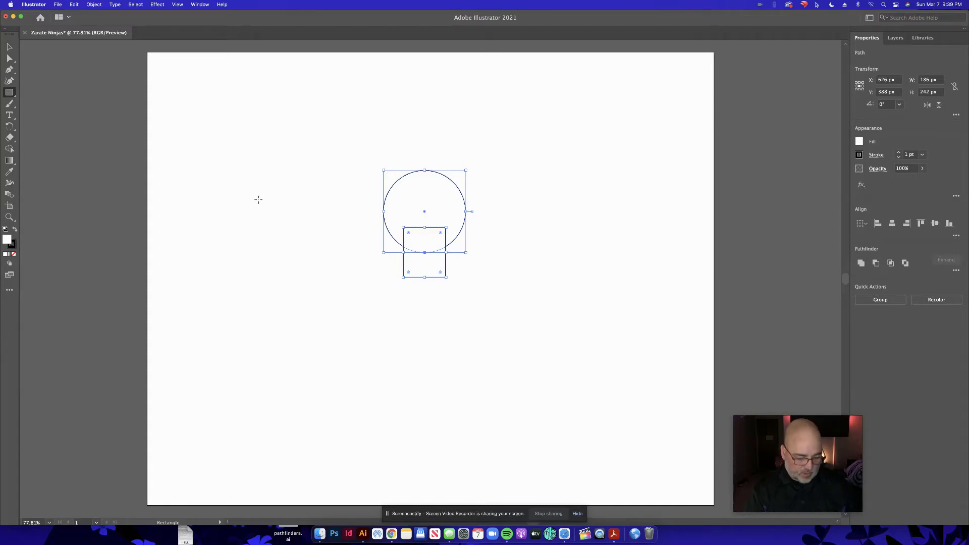
Shift the body rectangle about 25 px to the right, and realign the circle and rectangle on their horizontal centers.
key("v")
left_click(549, 291)
left_click_drag(439, 256, 451, 256)
left_click_drag(477, 153, 415, 279)
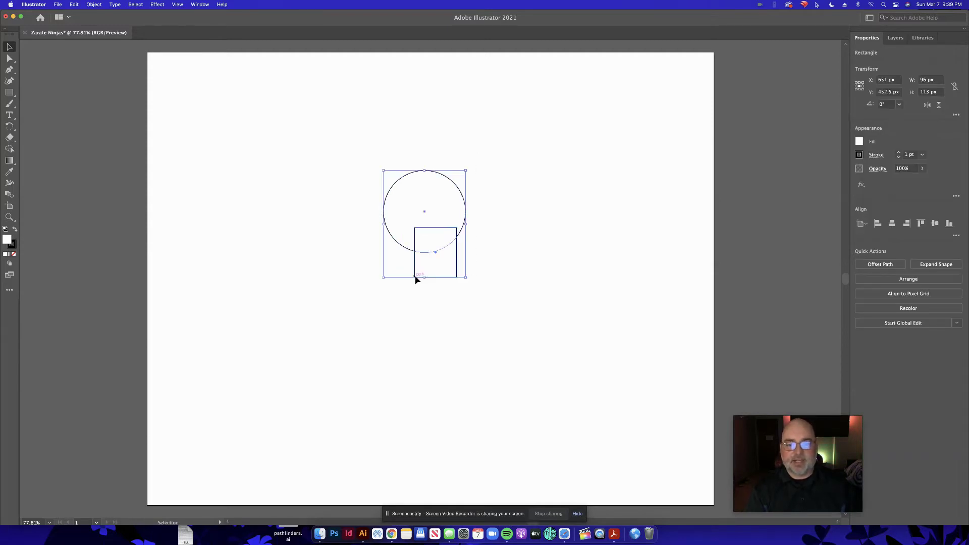
left_click(892, 223)
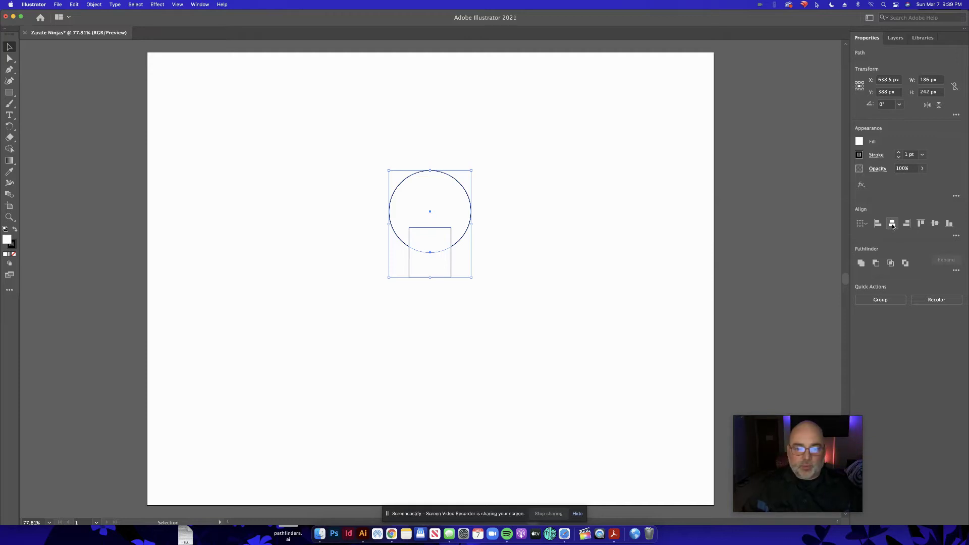
Bring the head circle to the front of the body rectangle and deselect it.
left_click(510, 210)
left_click(456, 199)
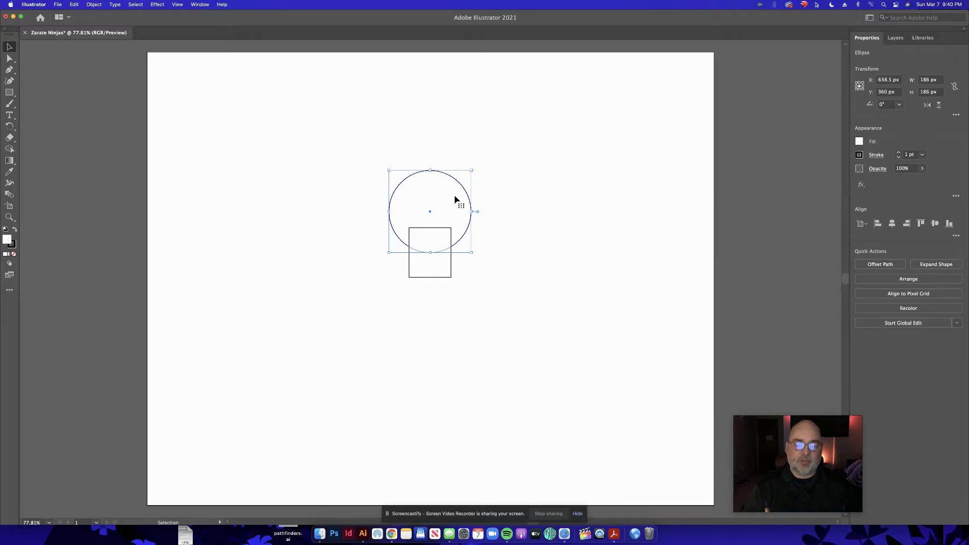
right_click(455, 199)
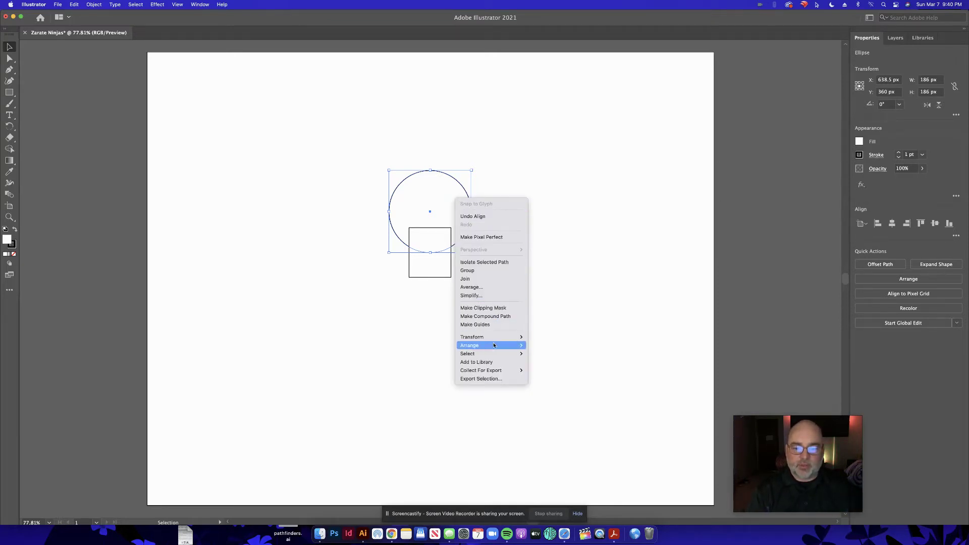
mouse_move(498, 345)
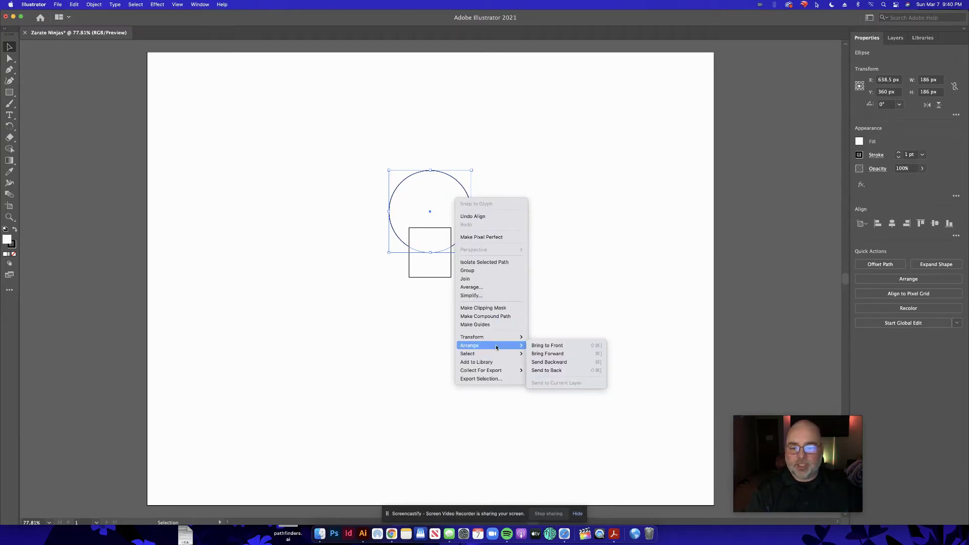
left_click(565, 346)
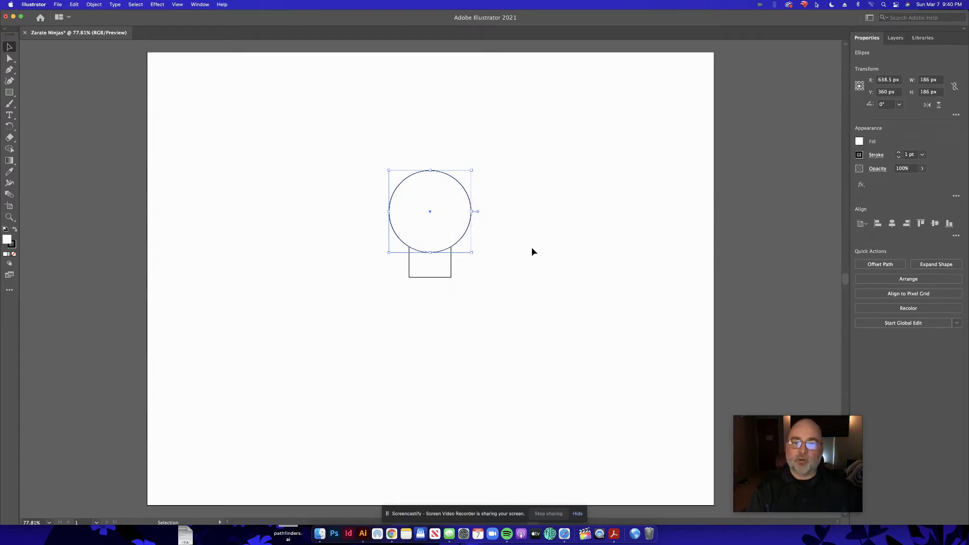
left_click(493, 260)
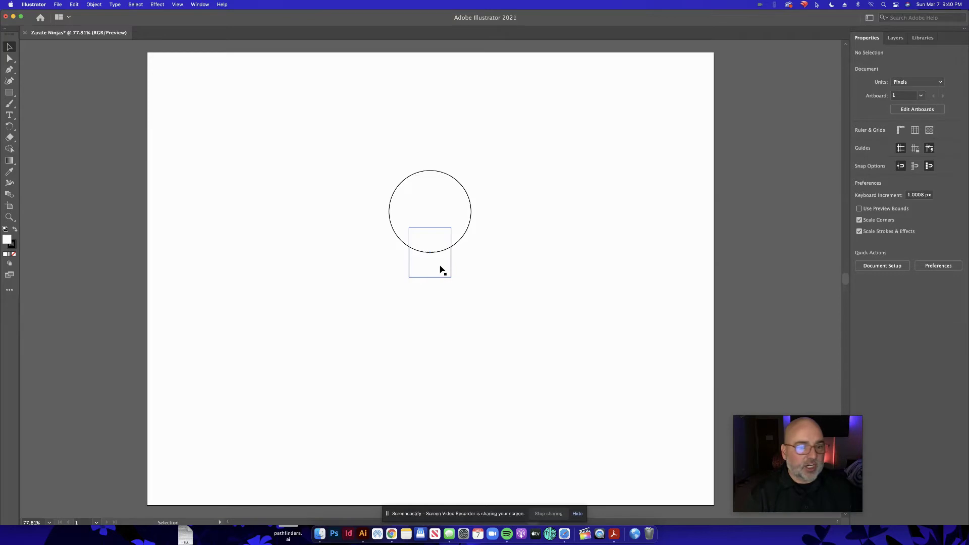
Draw a leg rectangle about 38 by 69 px starting on the body's left edge and extending below its lower edge.
key("m")
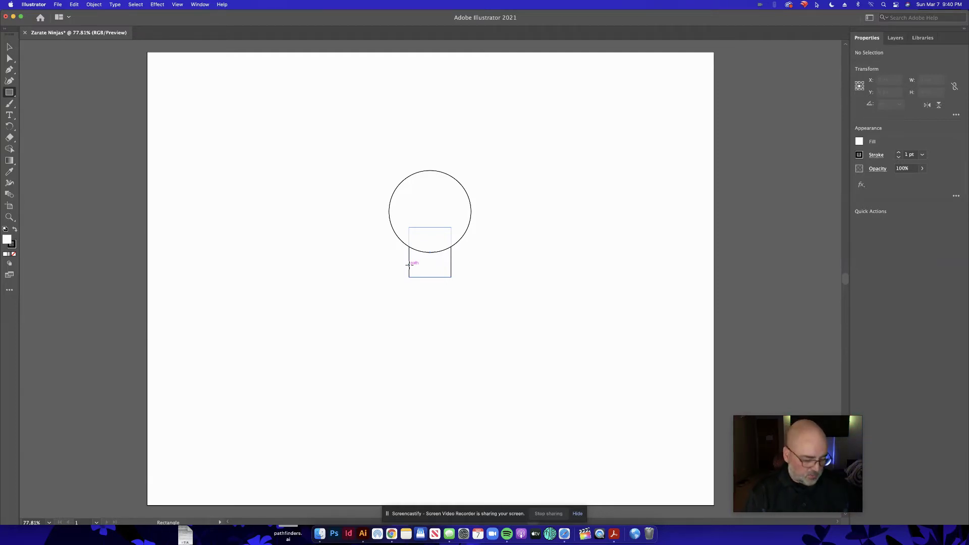
key("z")
left_click_drag(386, 195, 428, 278)
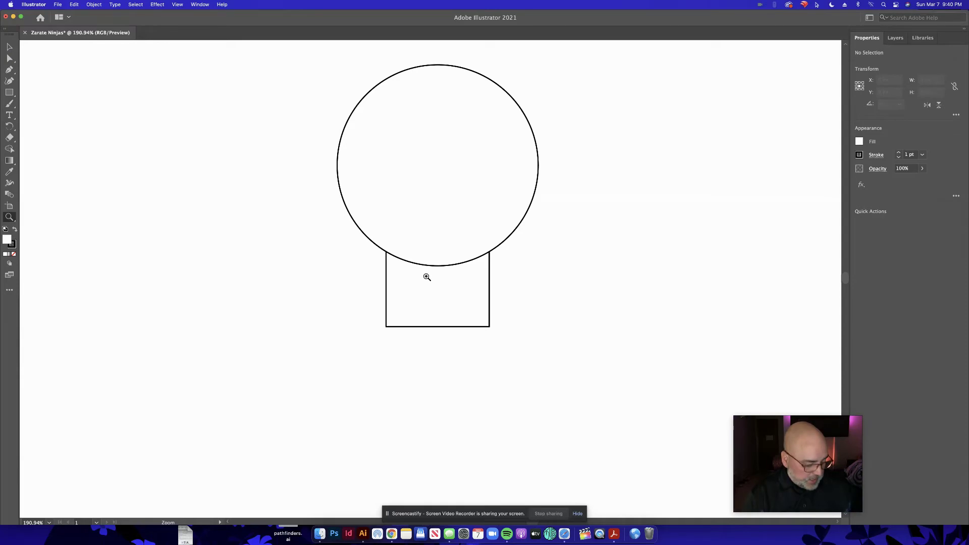
key("m")
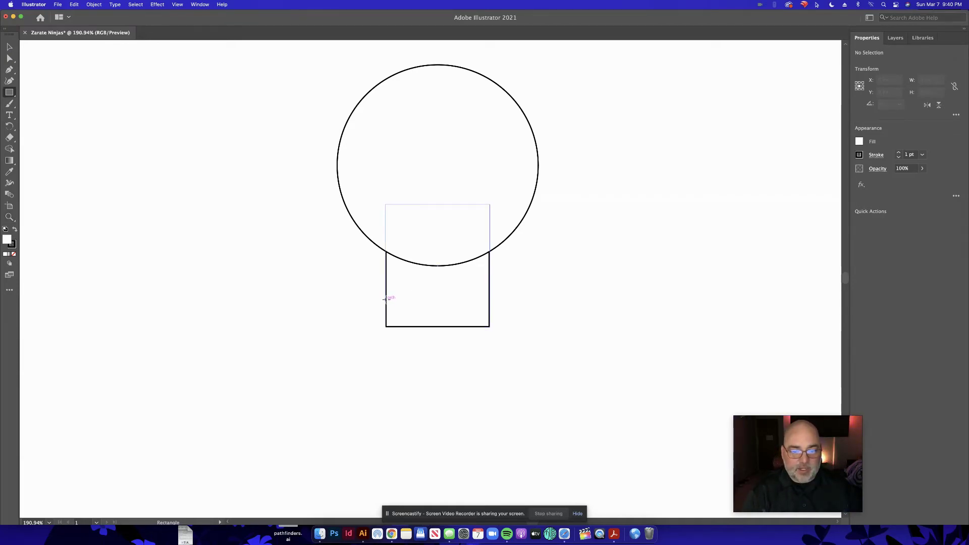
left_click_drag(386, 298, 428, 374)
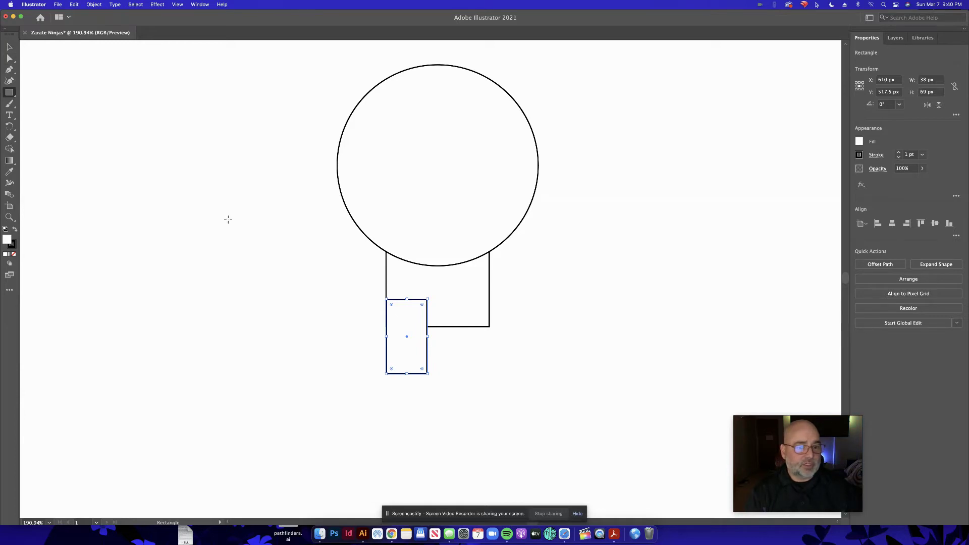
Round the leg rectangle's corners fully into a capsule, nudge it down slightly, and narrow it to about 32 px wide.
left_click_drag(392, 307, 406, 319)
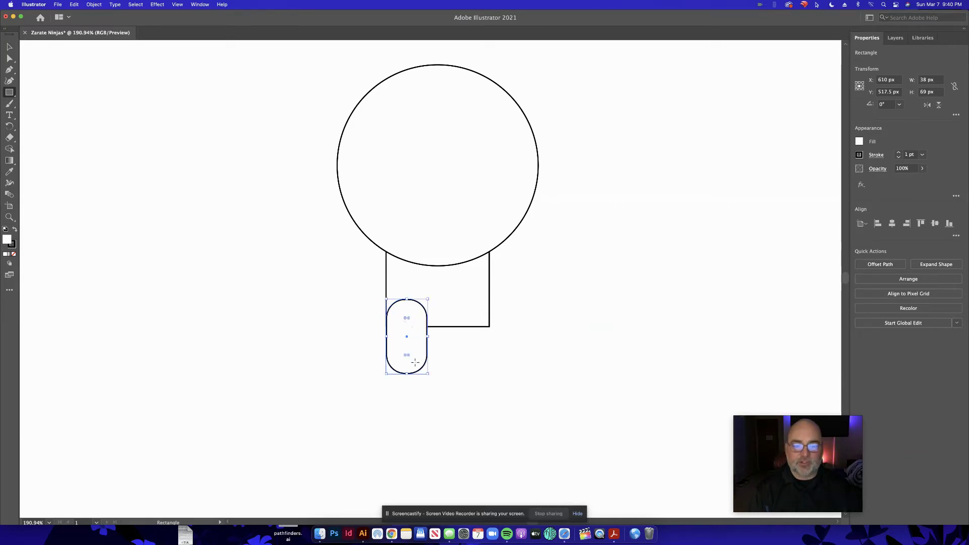
mouse_move(407, 337)
left_mouse_down()
mouse_move(407, 326)
mouse_move(407, 338)
left_mouse_up()
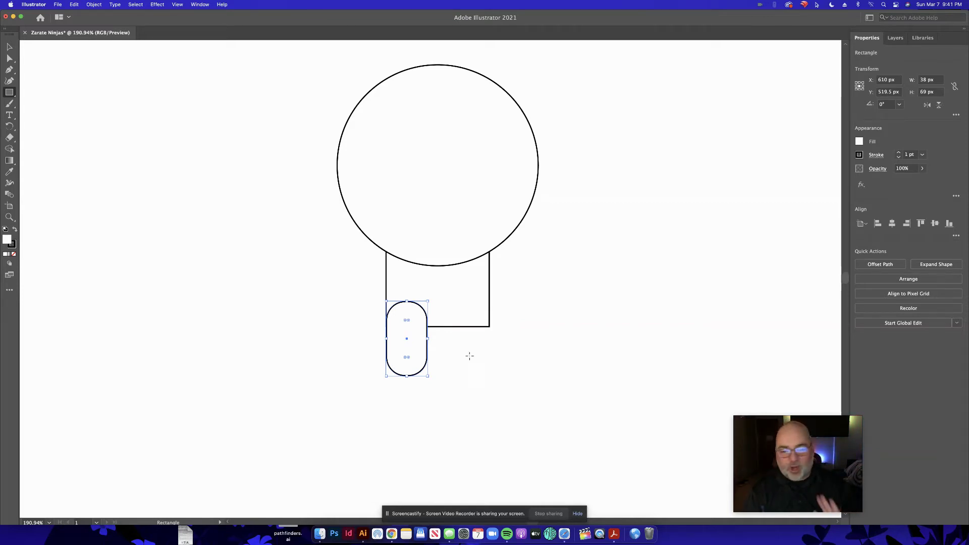
left_click_drag(428, 340, 423, 341)
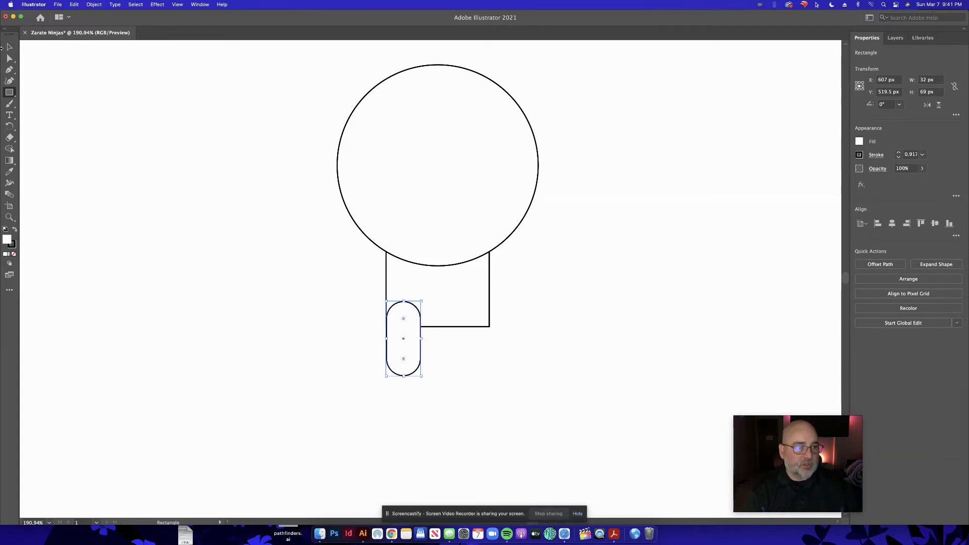
Duplicate the leg at the body's right edge, and rotate another copy 45° as an arm at the body's right shoulder.
key("v")
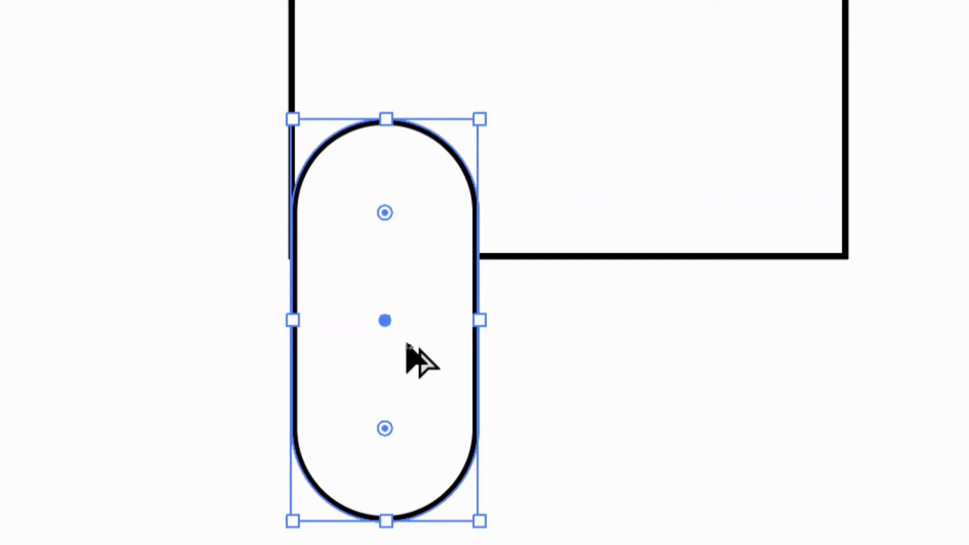
left_click_drag(407, 346, 775, 344)
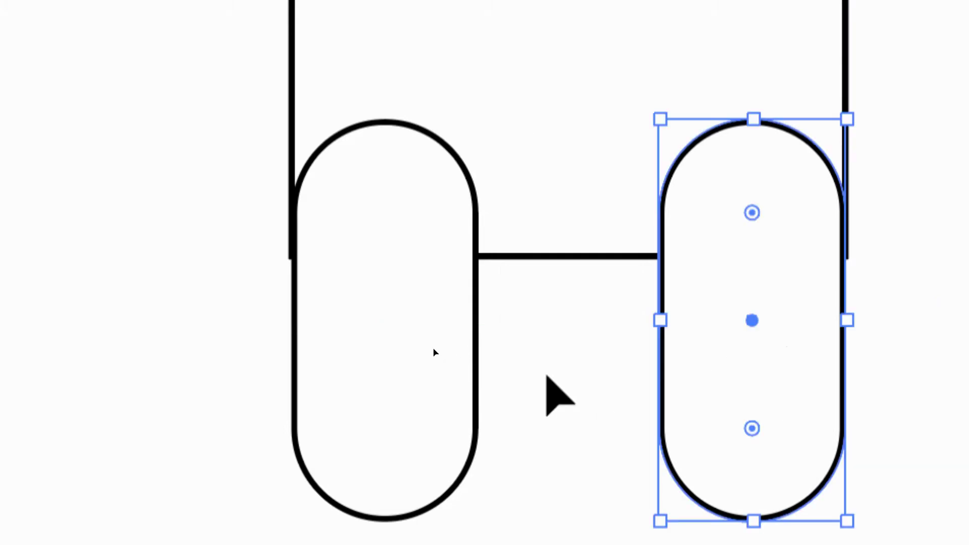
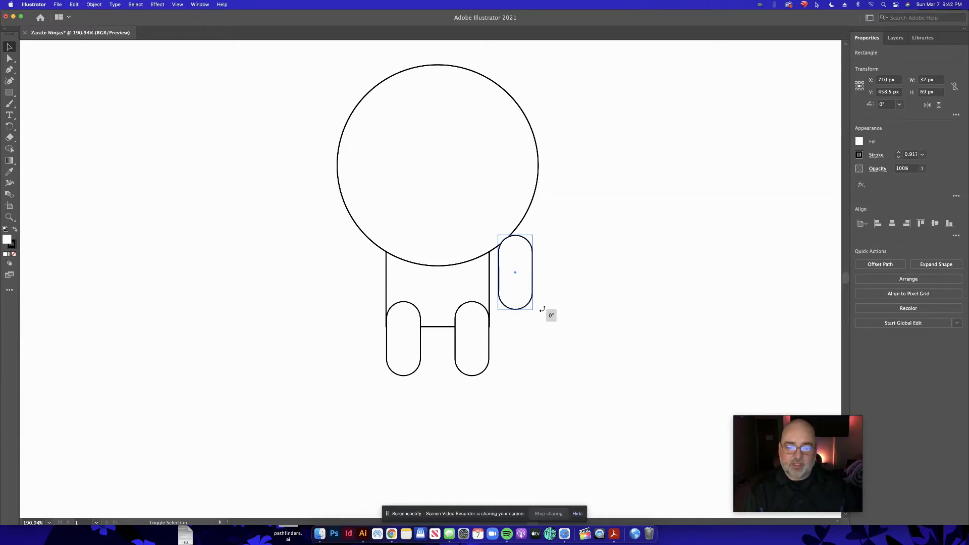
left_click_drag(548, 314, 561, 308)
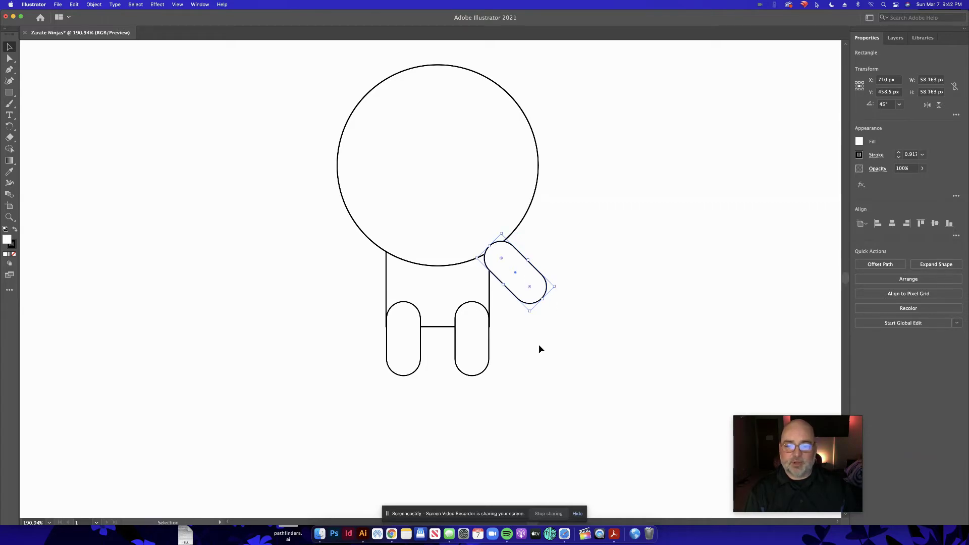
left_click_drag(520, 292, 515, 287)
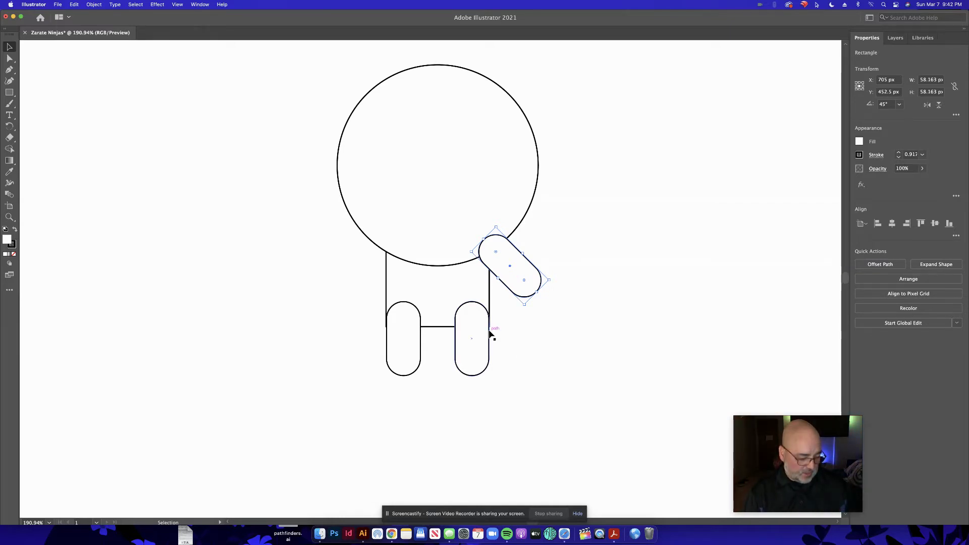
Duplicate the arm to the body's left shoulder, rotated to 315° so it mirrors the right arm.
left_click_drag(505, 271, 393, 275)
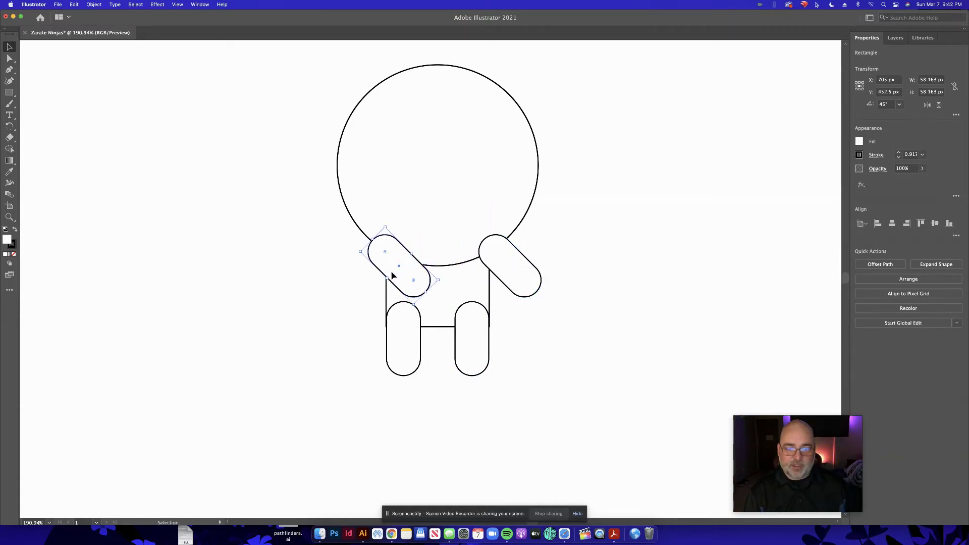
left_click_drag(413, 308, 348, 310)
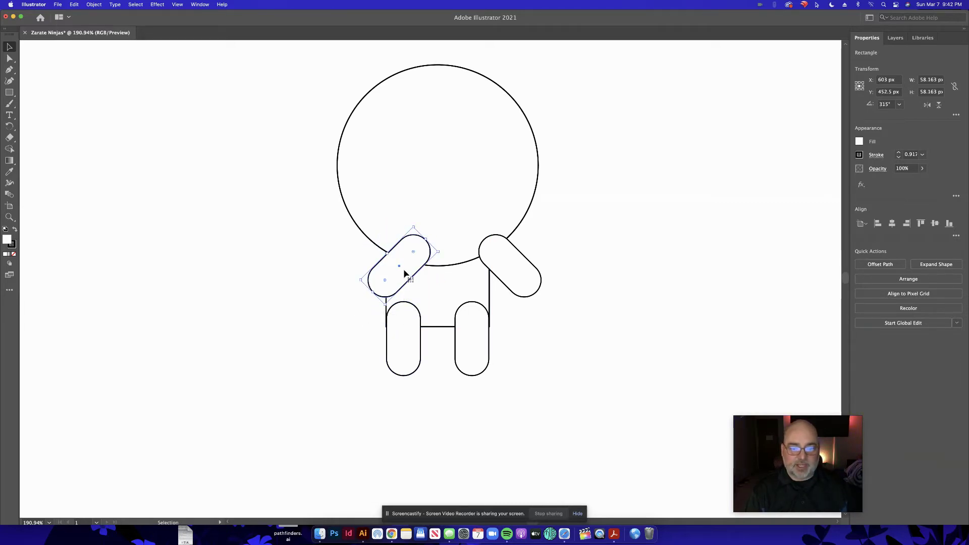
left_click_drag(400, 268, 367, 264)
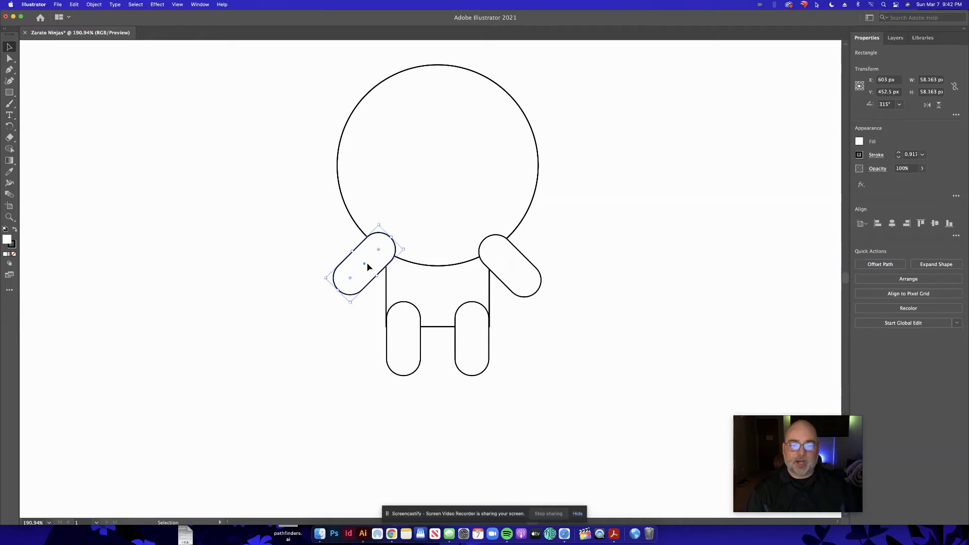
left_click(599, 298)
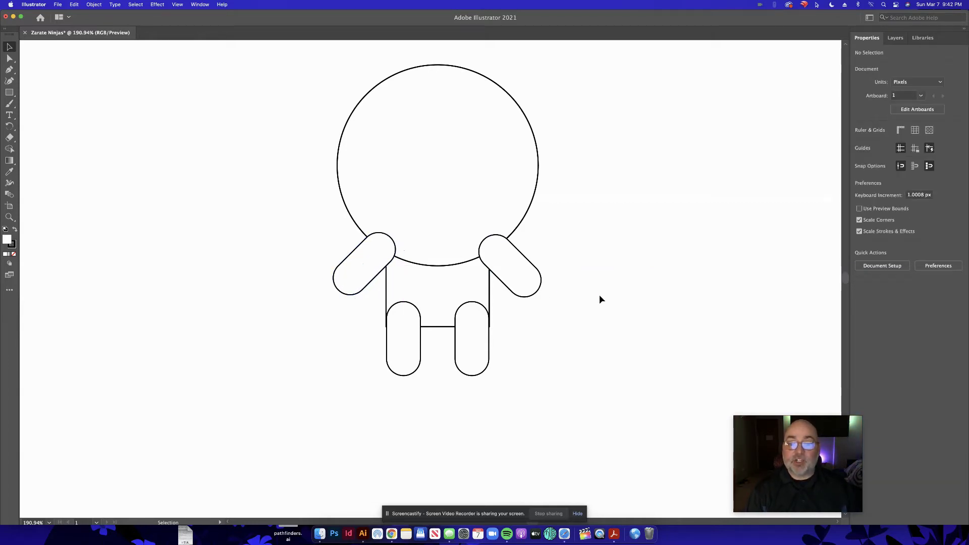
Align the top edges of both arms and deselect them.
left_click(358, 270)
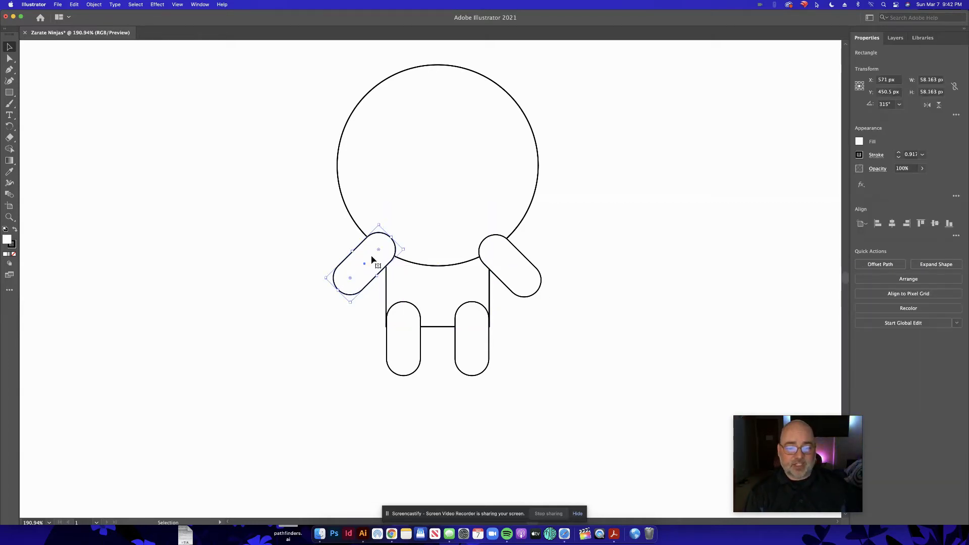
left_click(520, 282, "shift")
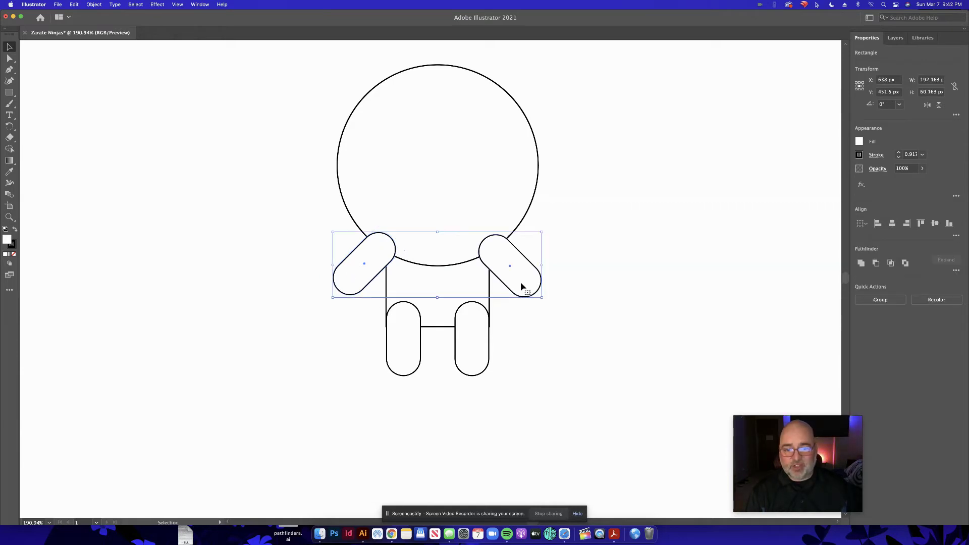
left_click(922, 224)
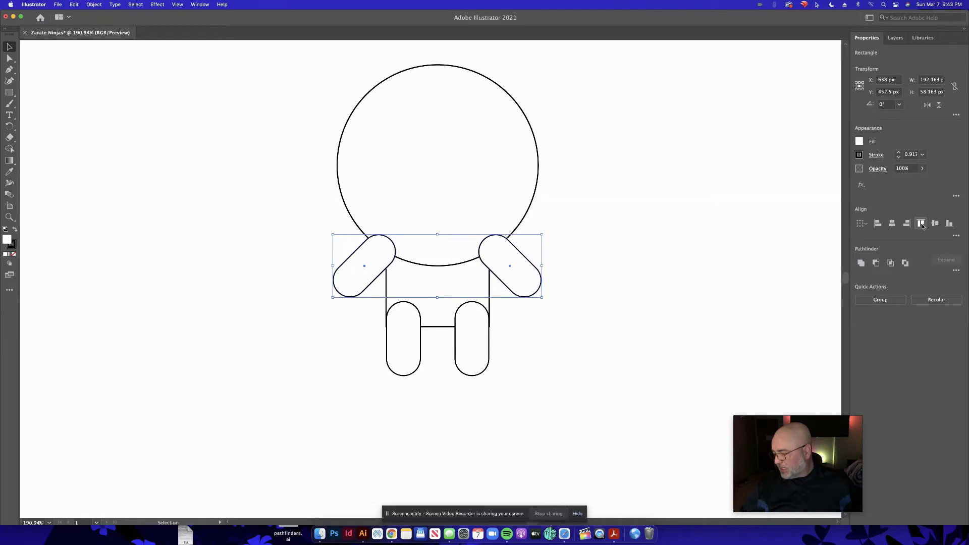
left_click(739, 205)
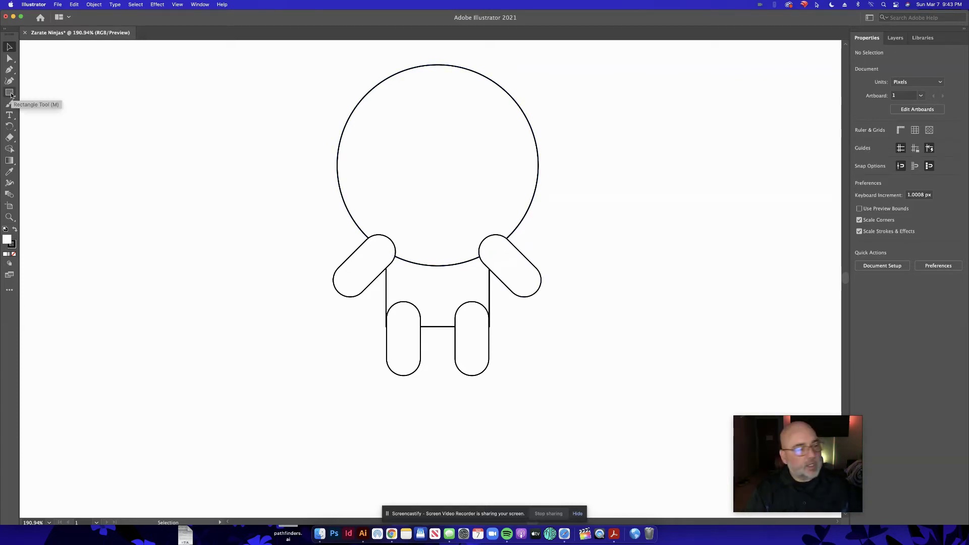
Draw a 119 px circle left of the character, overlap it with a 142 by 145 px ellipse, and align their horizontal centers.
key("l")
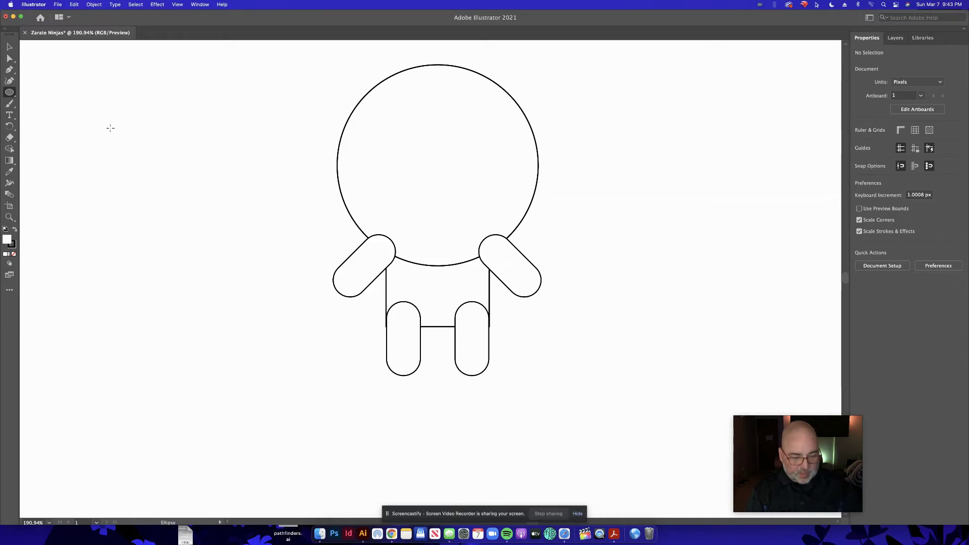
left_click_drag(170, 172, 277, 303)
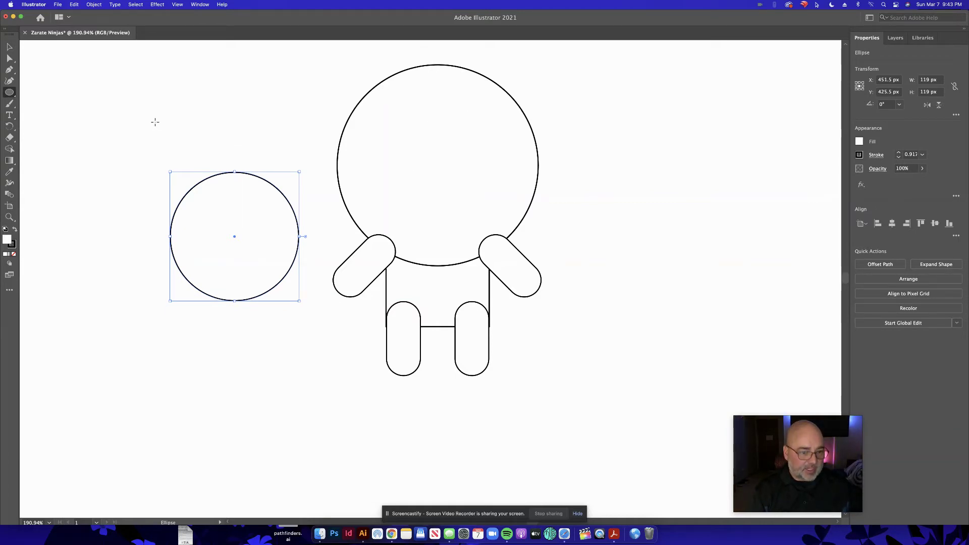
left_click_drag(141, 104, 296, 262)
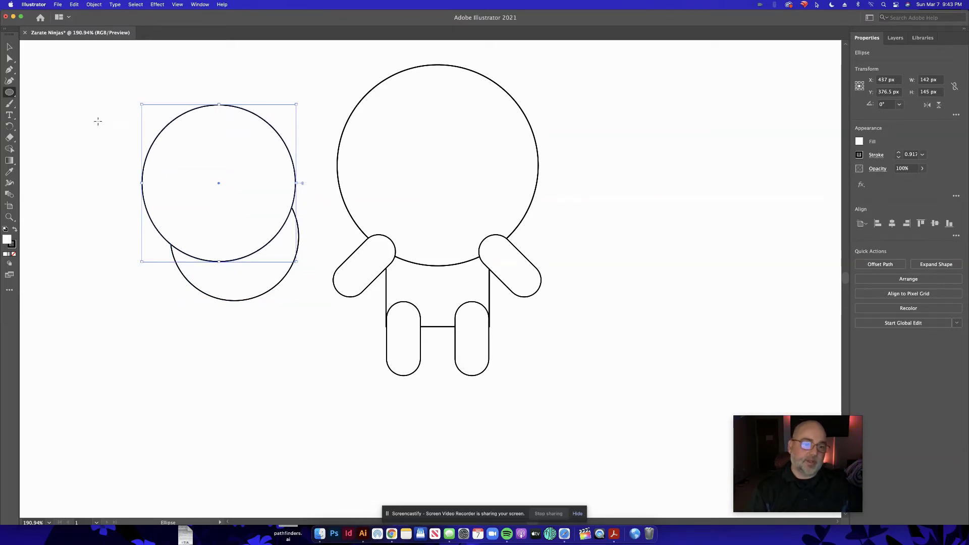
left_click(9, 48)
left_click(232, 303, "shift")
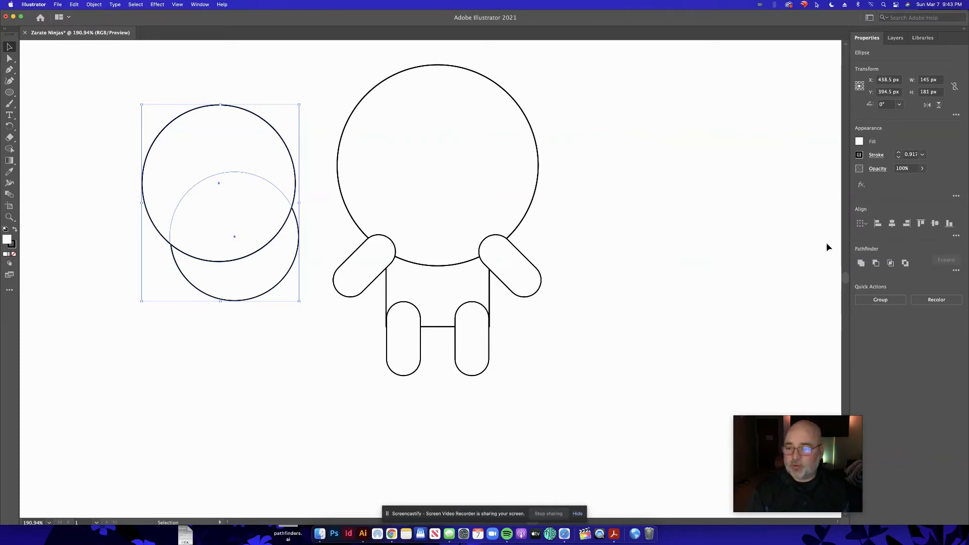
left_click(895, 225)
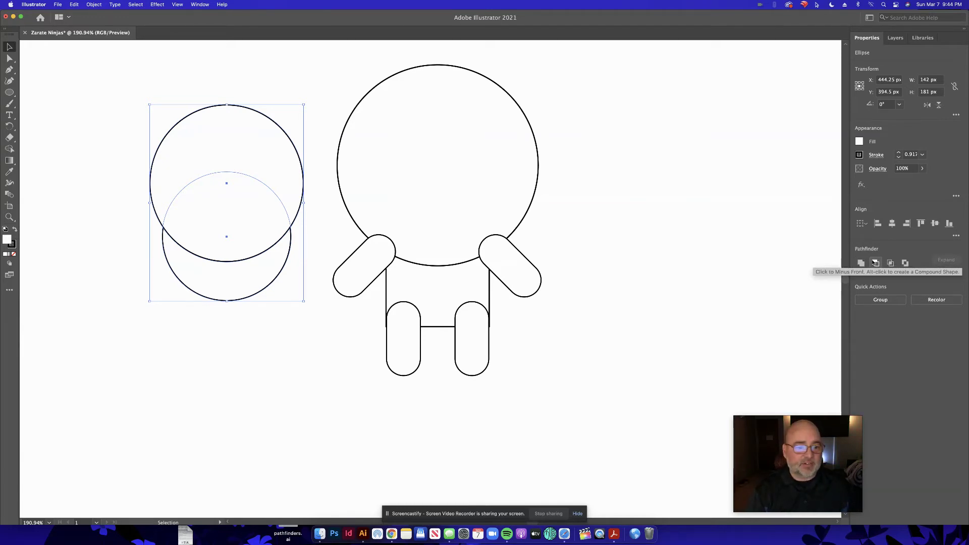
Subtract the front ellipse from the circle with Minus Front, and move the resulting crescent onto the lower half of the head.
left_click(875, 263)
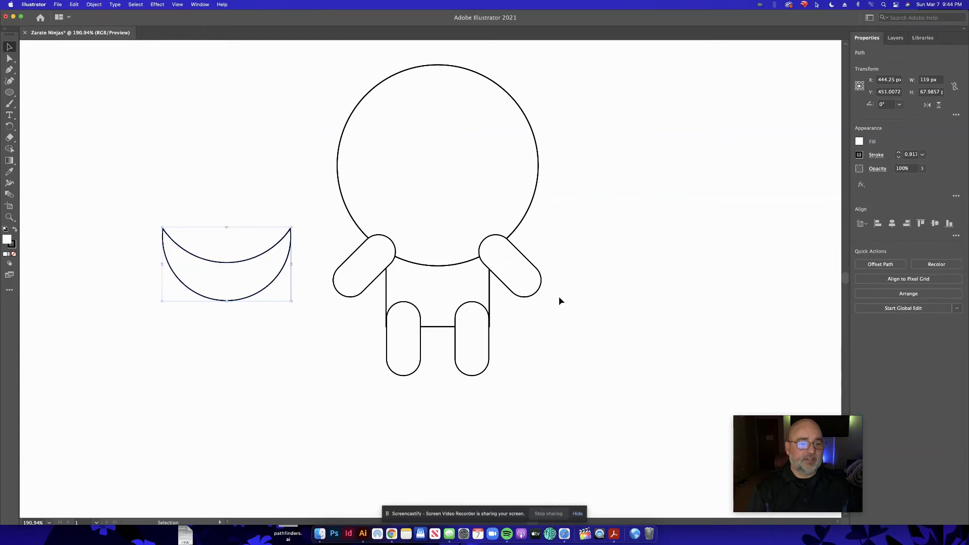
left_click_drag(250, 278, 460, 209)
left_click(582, 305)
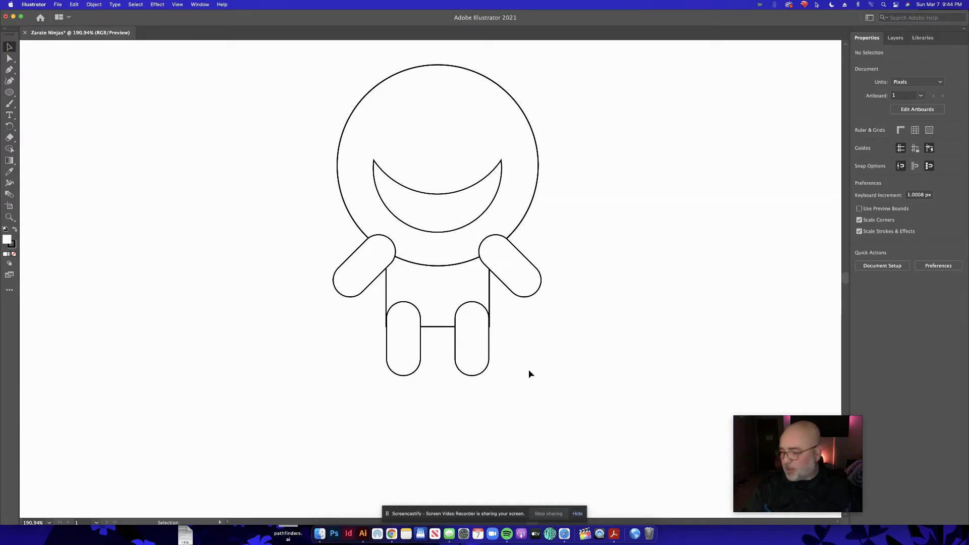
left_click(364, 285)
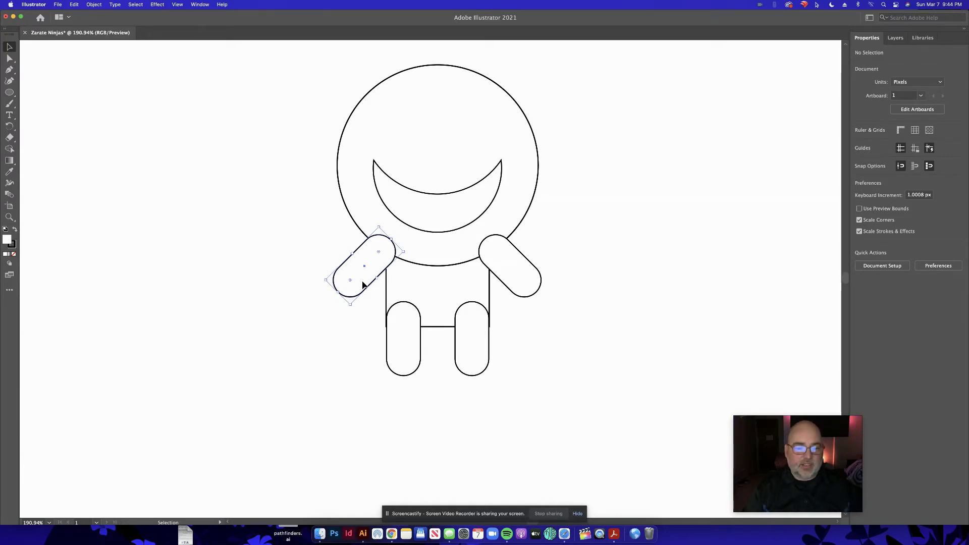
left_click(392, 350, "shift")
left_click(467, 361, "shift")
left_click(521, 278, "shift")
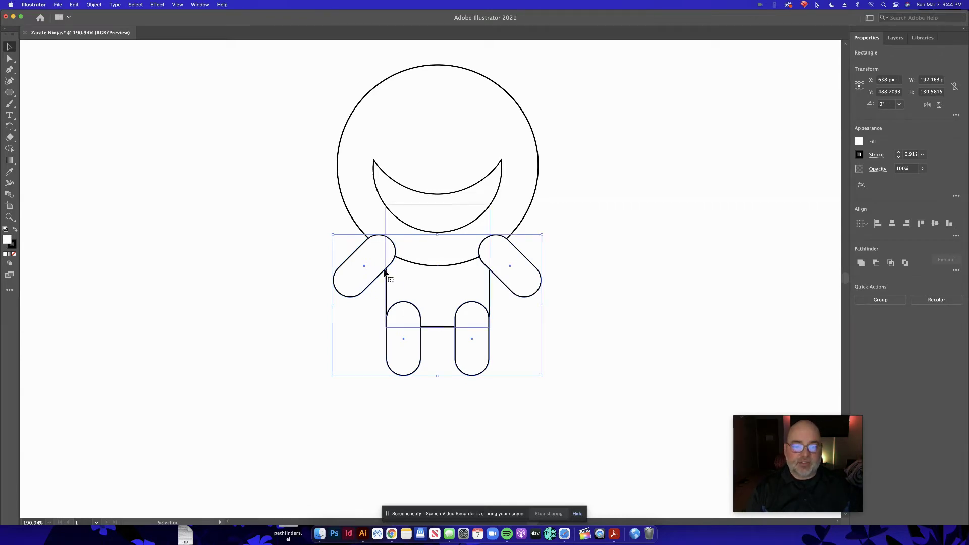
left_click(289, 257)
Send both arms and both legs to the back, behind the head and body.
left_click(340, 280)
left_click(402, 349, "shift")
left_click(459, 348, "shift")
left_click(519, 286, "shift")
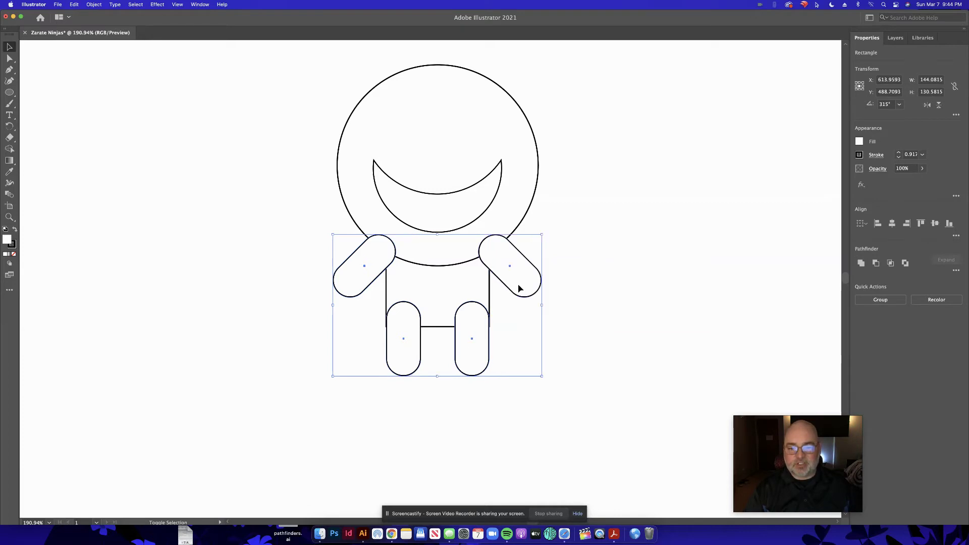
right_click(521, 287)
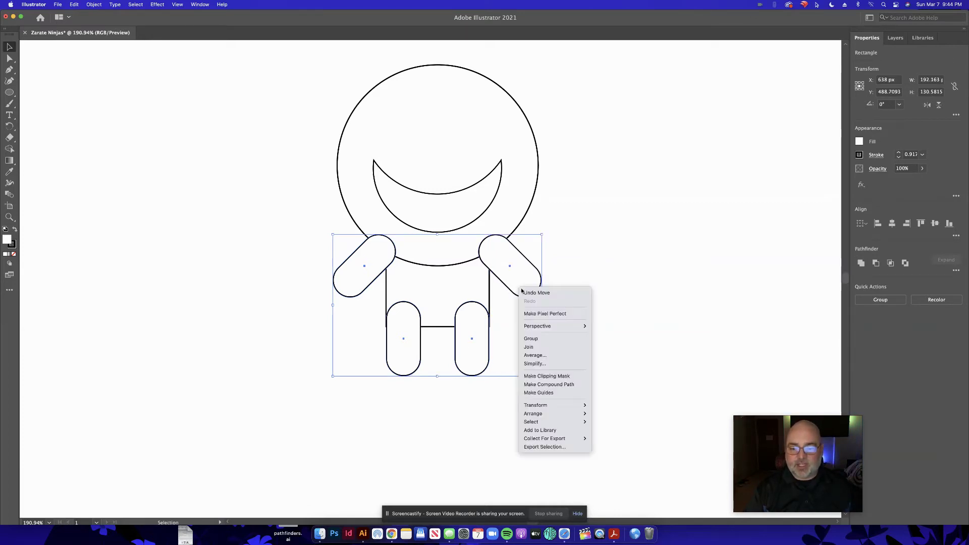
mouse_move(555, 413)
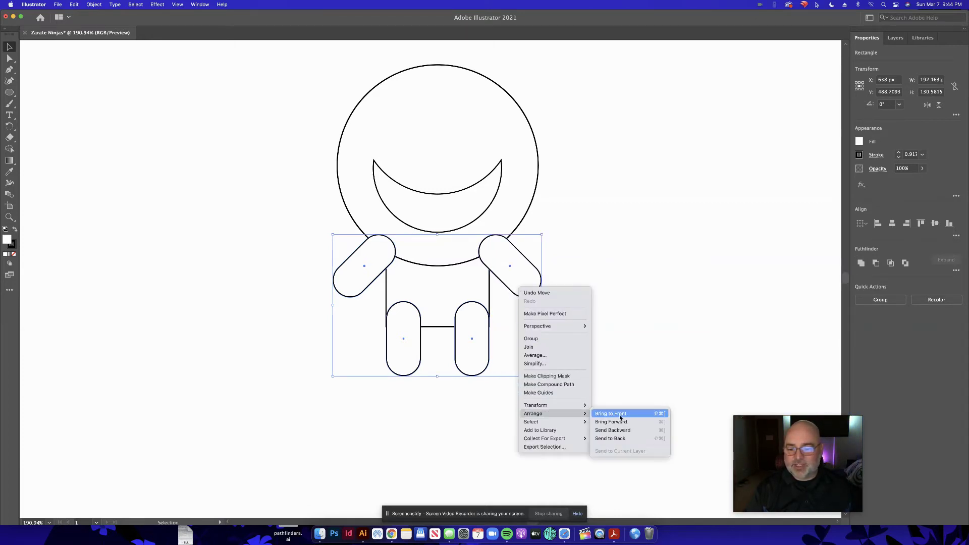
left_click(621, 440)
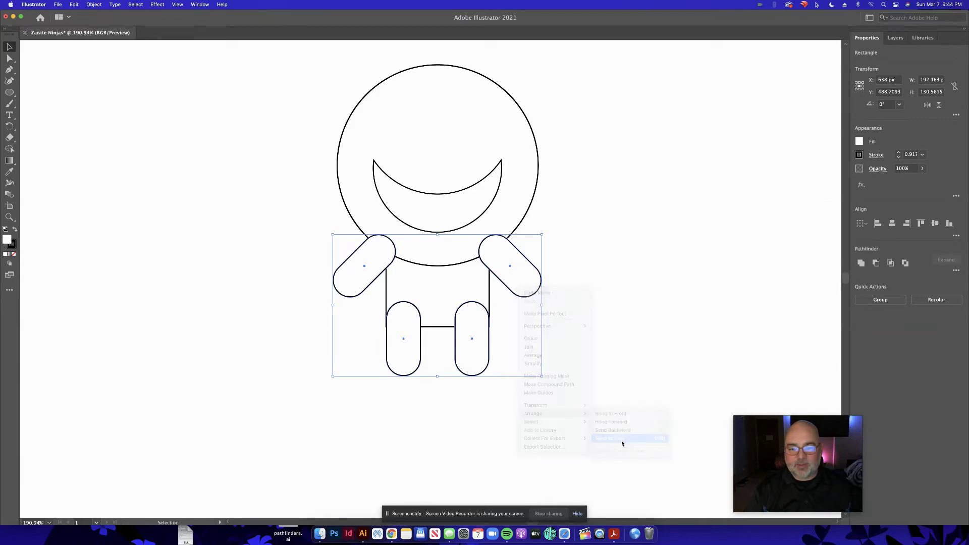
left_click(609, 325)
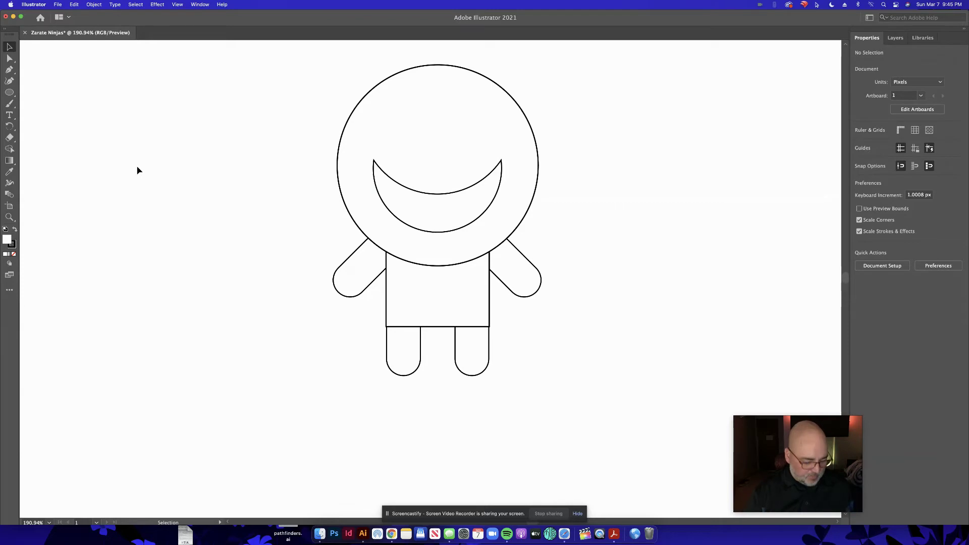
Draw a 9 px eye circle in the left half of the crescent, and fill it with near-black 020202.
key("l")
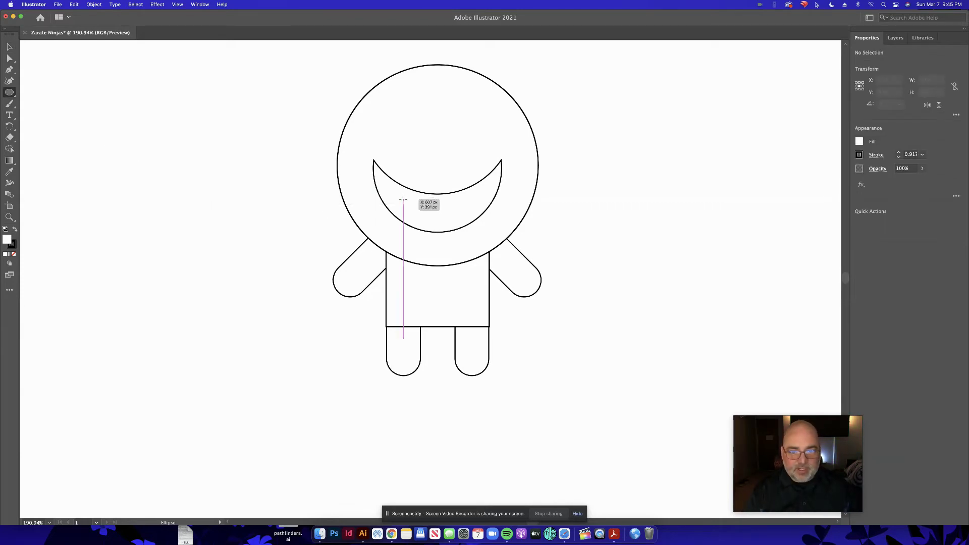
left_click_drag(409, 199, 418, 209)
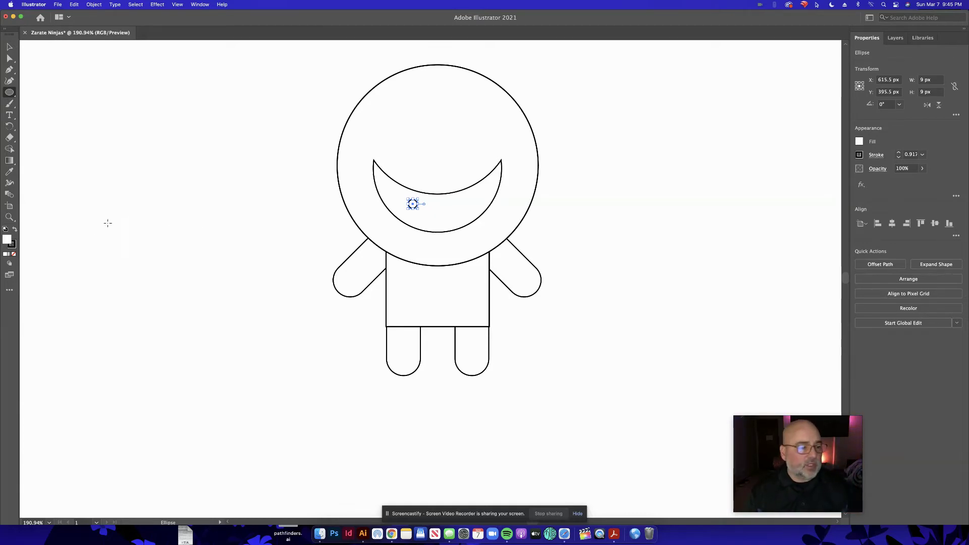
double_click(7, 240)
left_click_drag(535, 265, 519, 200)
left_click(520, 318)
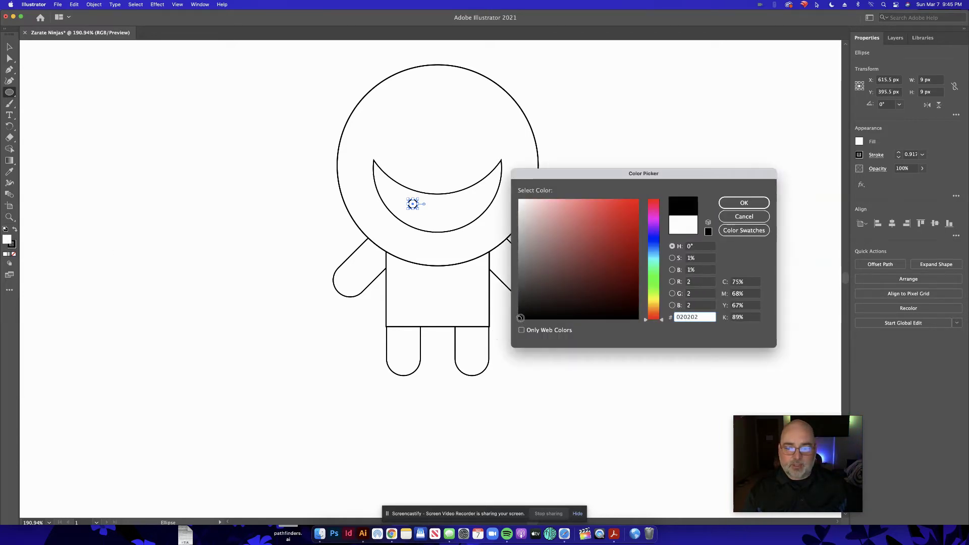
left_click(744, 203)
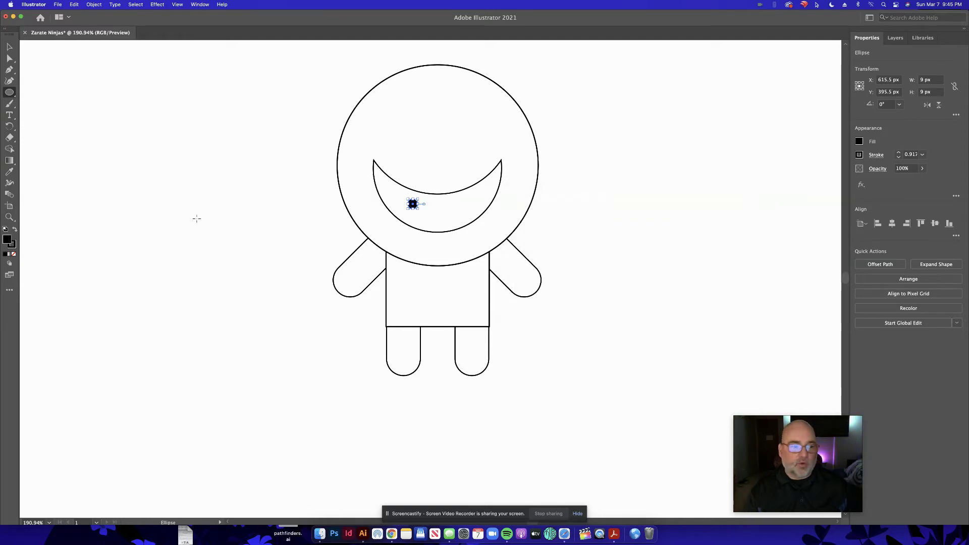
Remove the outline from the eye circle, and place a level copy of it in the right half of the crescent.
left_click(13, 246)
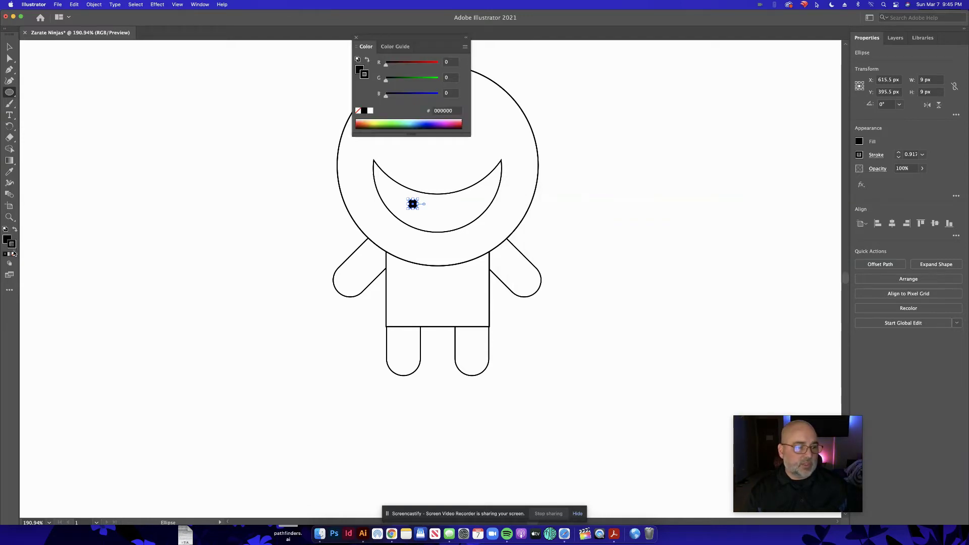
left_click(13, 254)
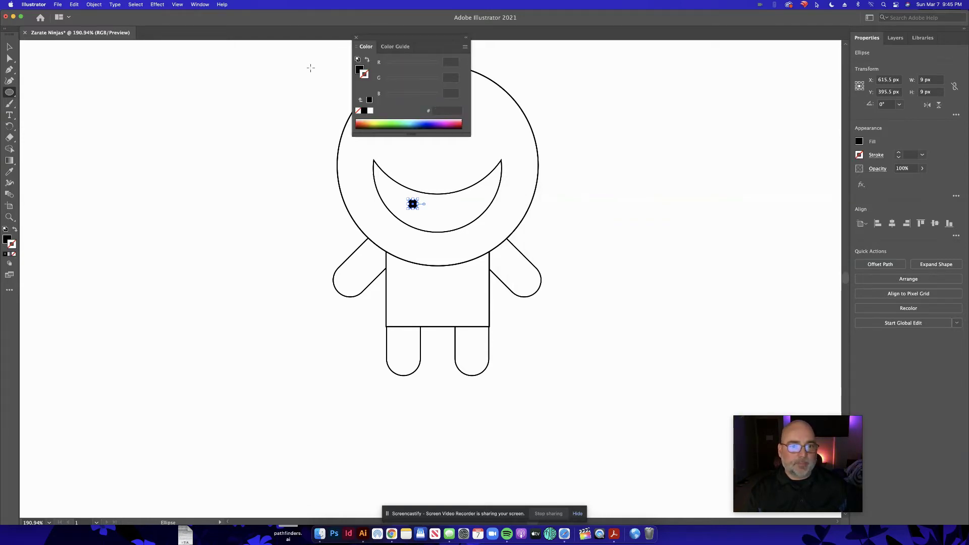
left_click(357, 39)
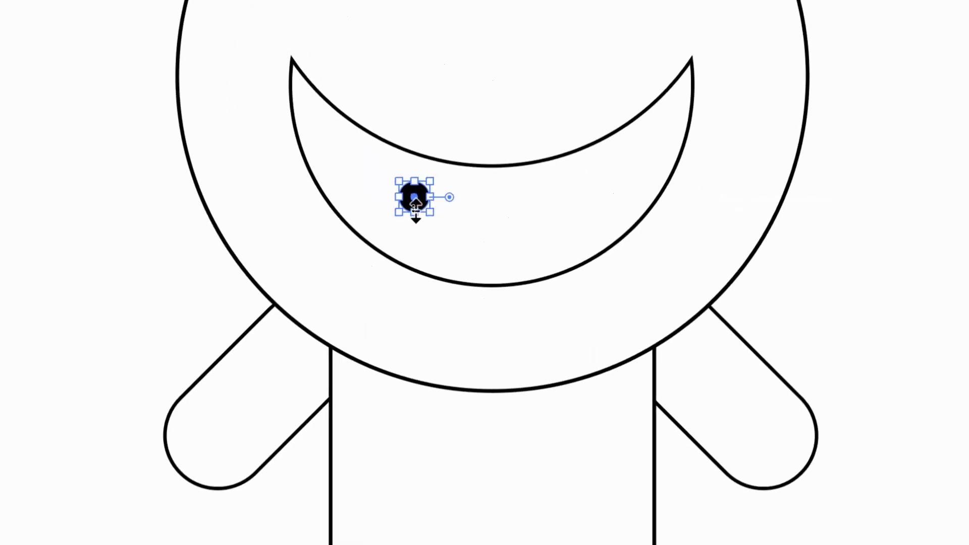
key("v")
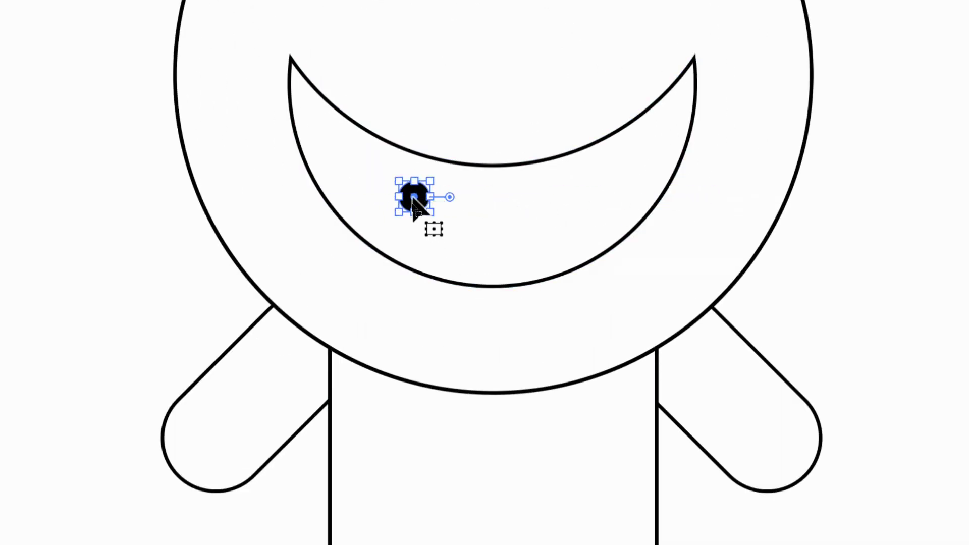
left_click_drag(413, 199, 573, 199)
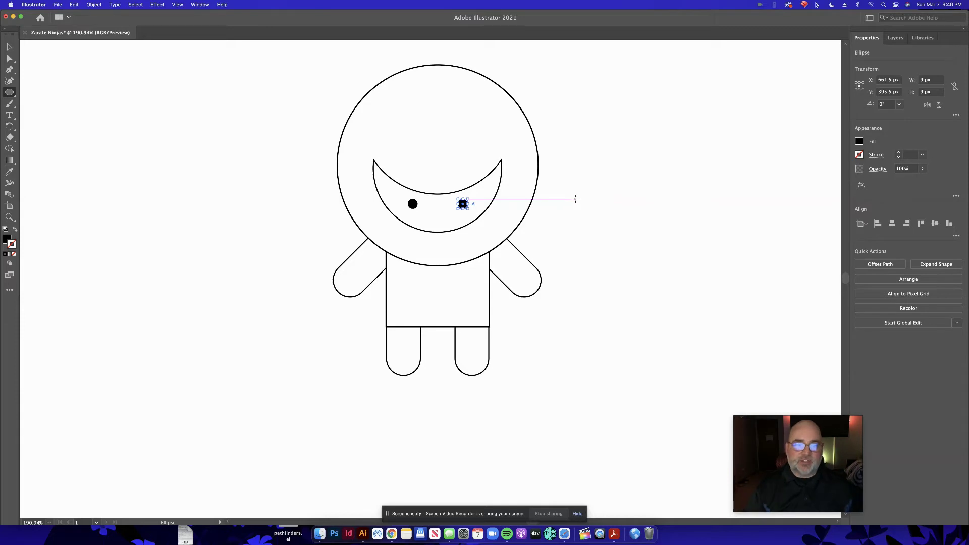
Try a different pose by rotating the left leg and left arm outward, and undo those changes.
left_click(7, 46)
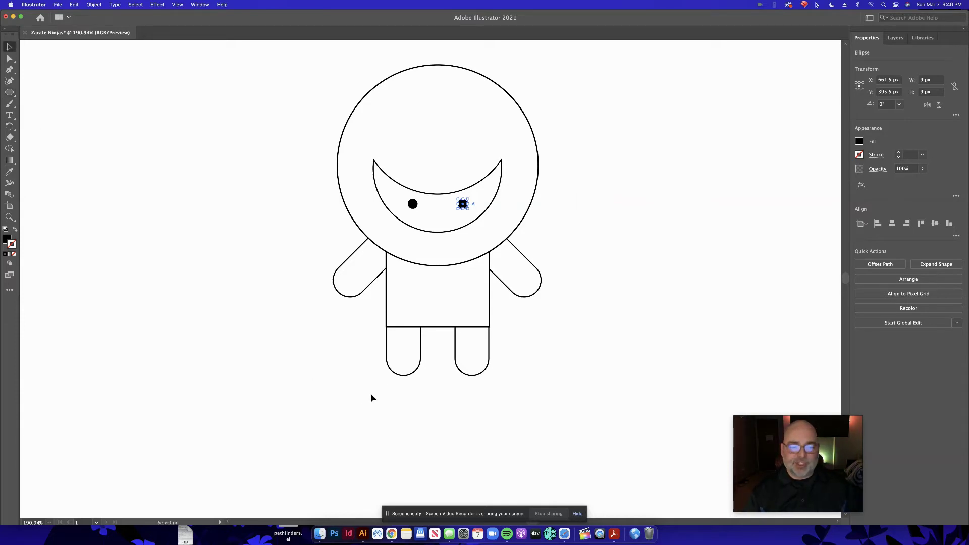
left_click(395, 372)
left_click_drag(385, 376, 363, 358)
left_click(336, 283)
left_click_drag(324, 277, 303, 212)
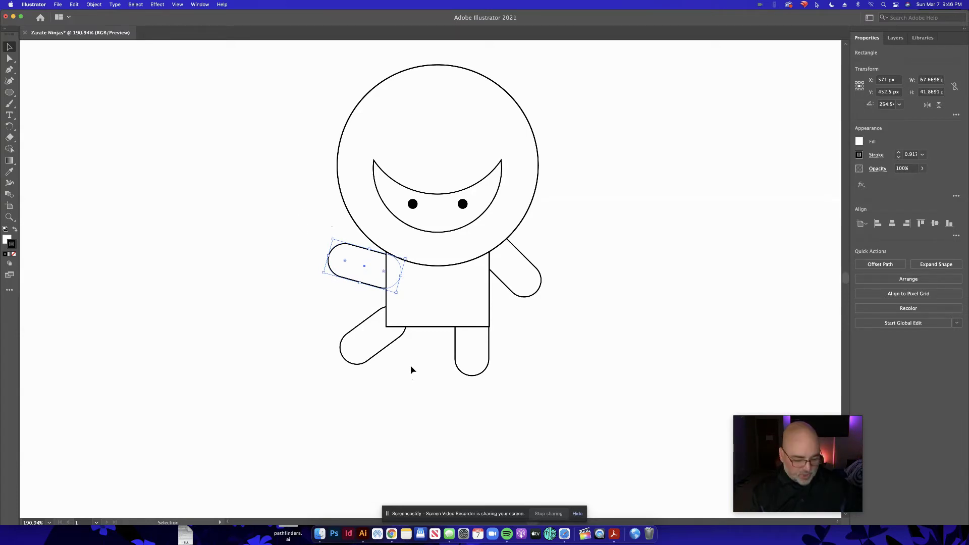
key("ctrl+z")
key("ctrl+z")
key("ctrl+z")
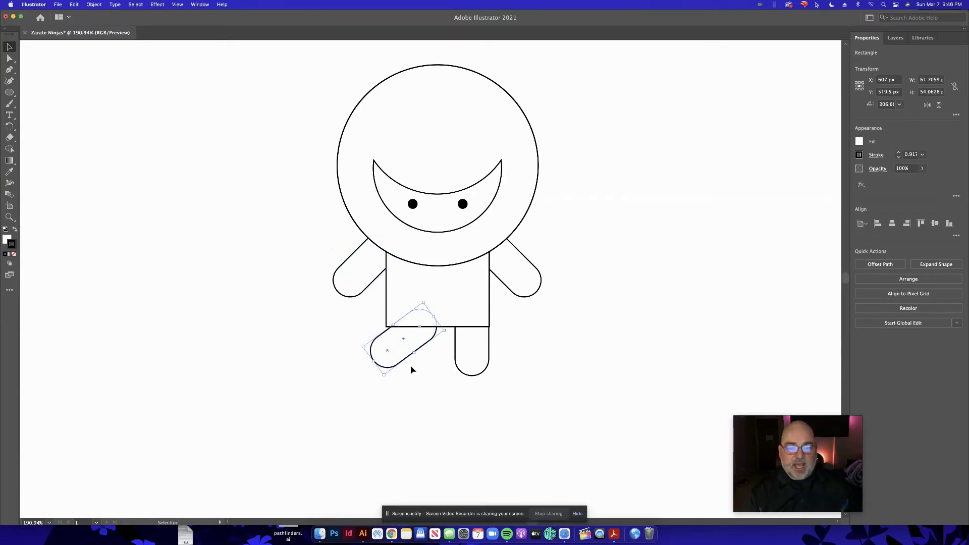
key("ctrl+z")
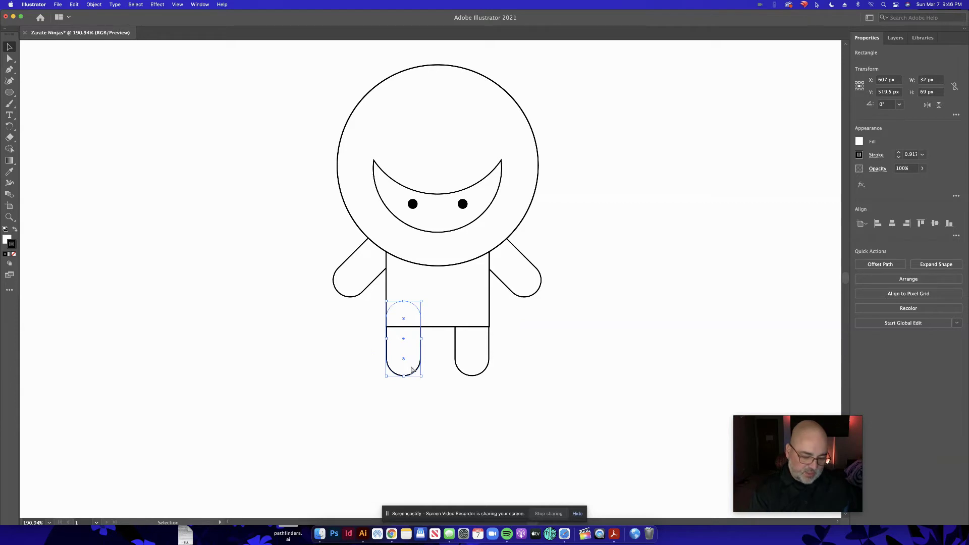
Place three copies of the whole character in a column on the pasteboard left of the artboard.
key("ctrl+0")
key("ctrl+minus")
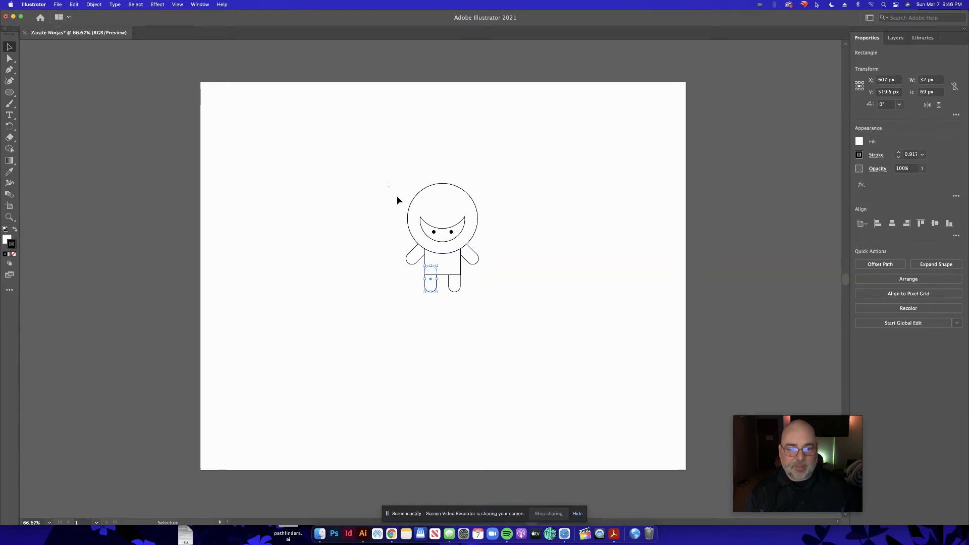
left_click_drag(485, 299, 484, 299)
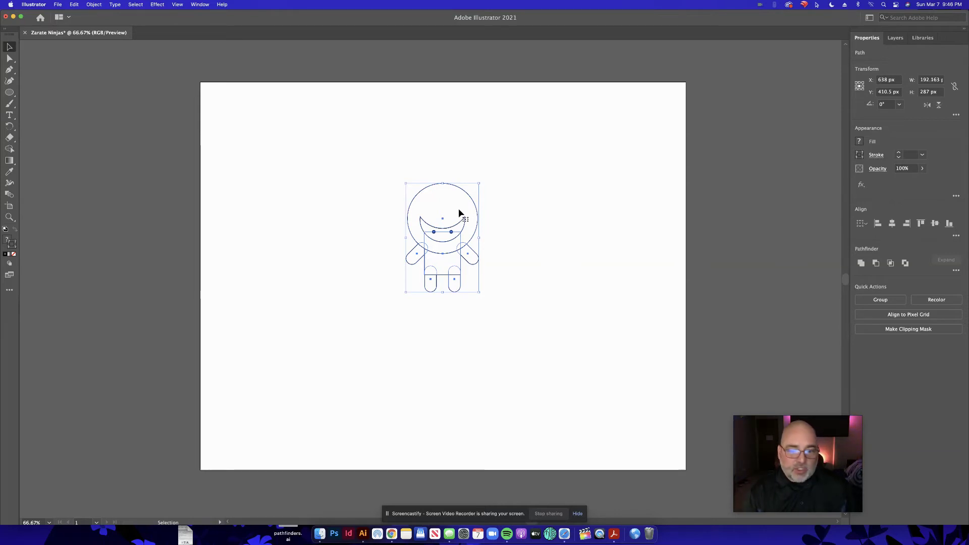
left_click(256, 147)
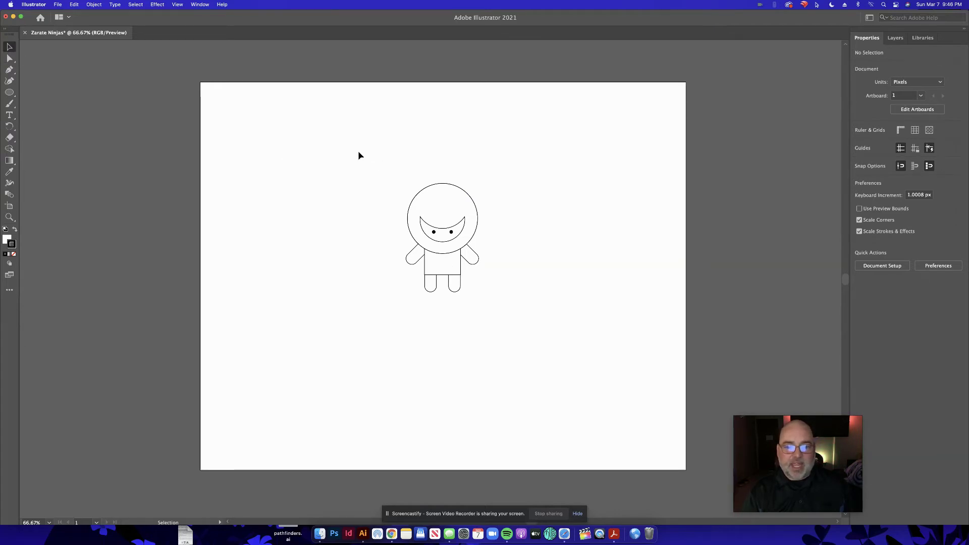
left_click_drag(371, 150, 500, 328)
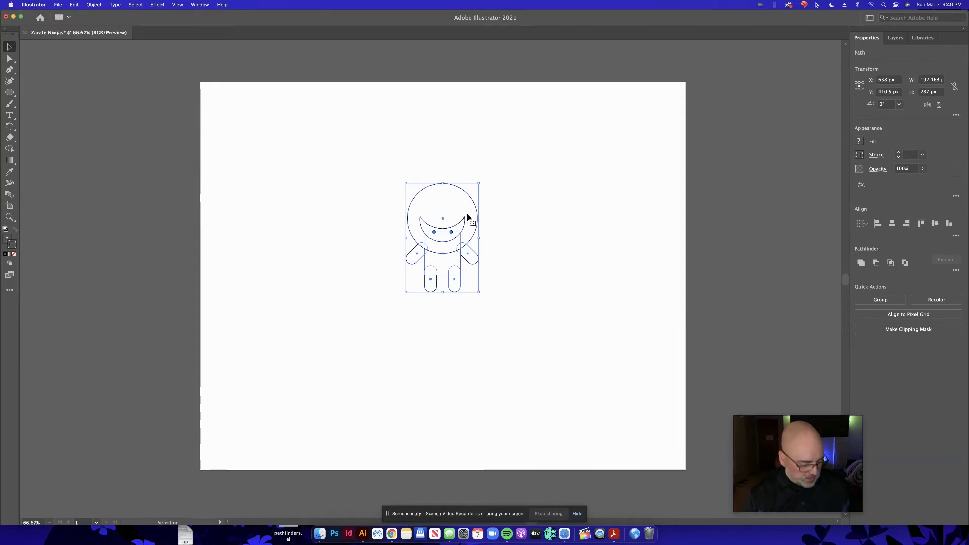
left_click_drag(459, 213, 145, 377)
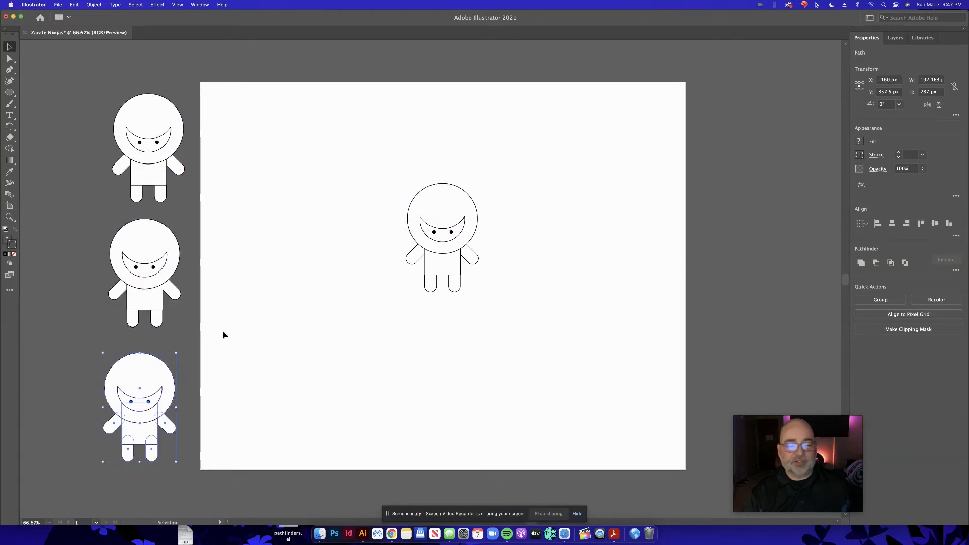
left_click(289, 295)
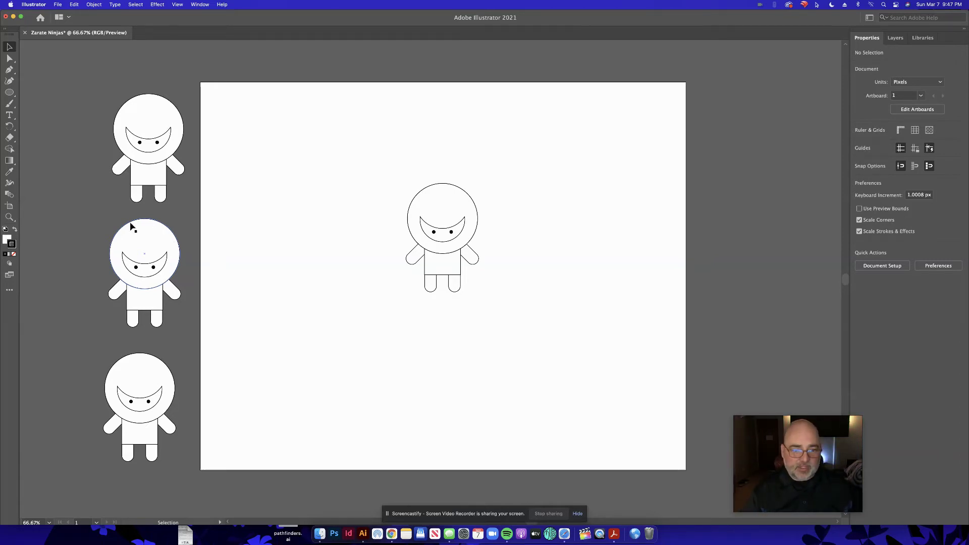
Unite the artboard character's body, arms and legs into one shape, leaving out the head, crescent and eyes.
key("z")
left_click_drag(443, 218, 421, 272)
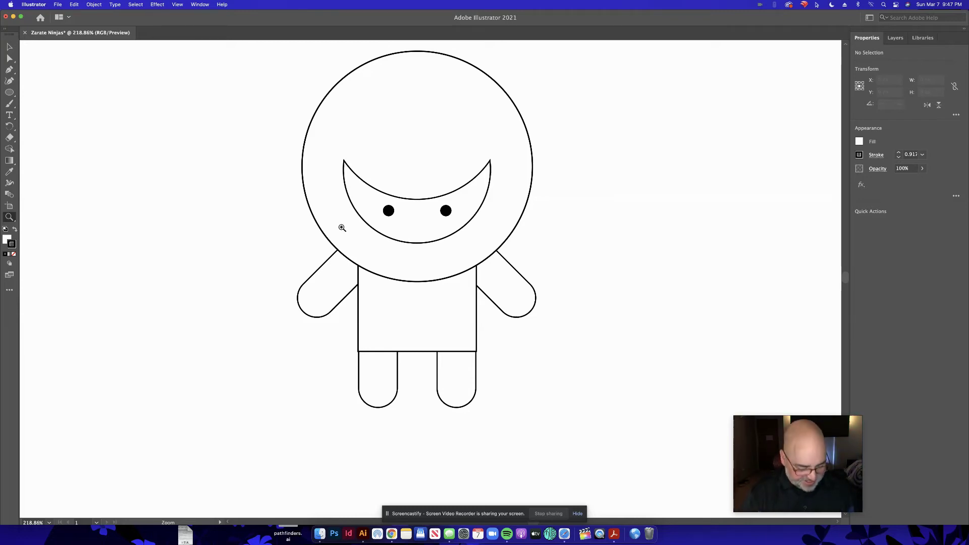
key("v")
left_click_drag(426, 338, 530, 388)
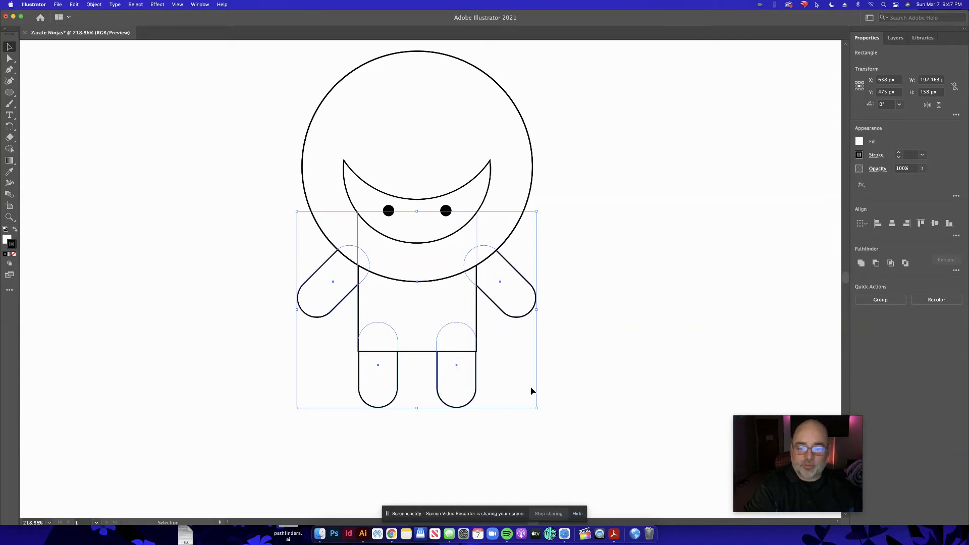
left_click(262, 286)
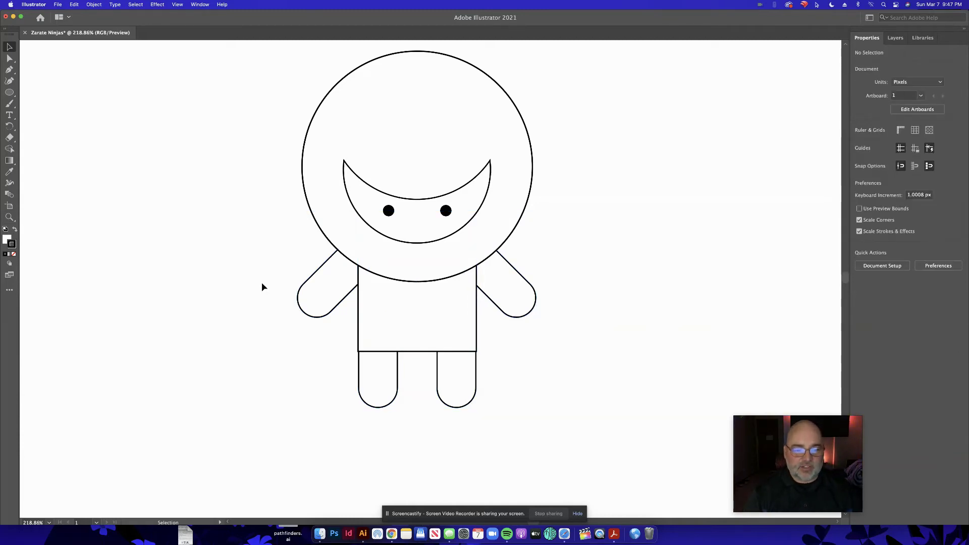
left_click_drag(561, 399, 559, 399)
left_click(229, 331)
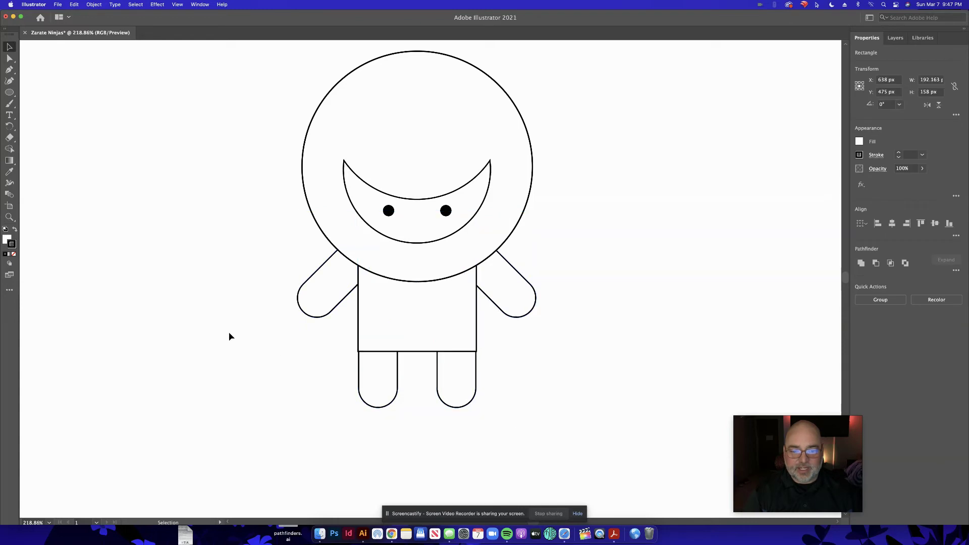
left_click_drag(226, 271, 483, 313)
left_click_drag(538, 418, 537, 417)
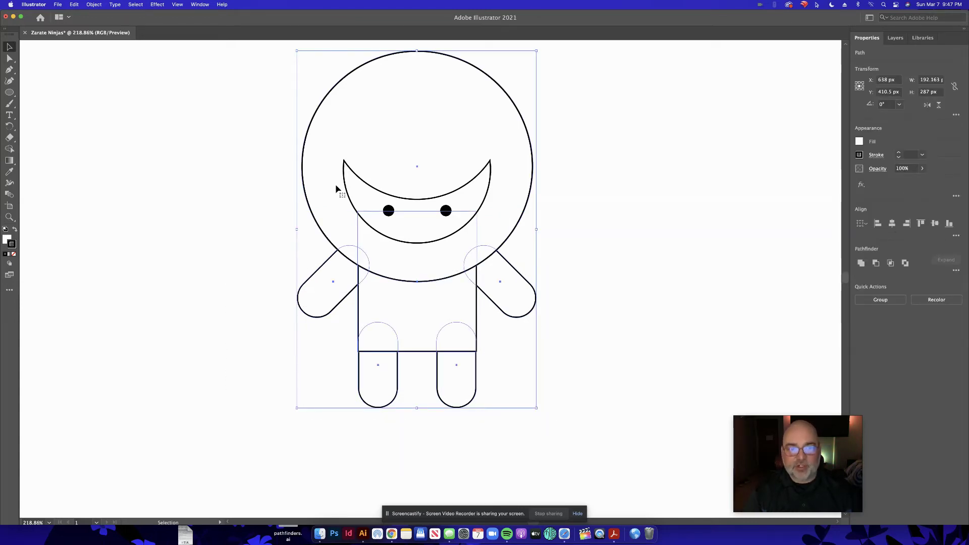
left_click(259, 299)
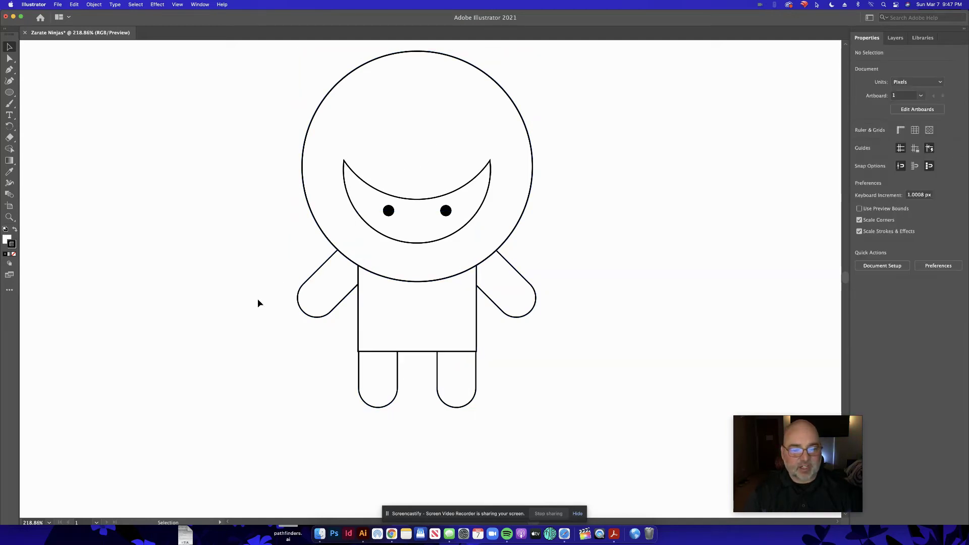
left_click_drag(550, 406, 550, 406)
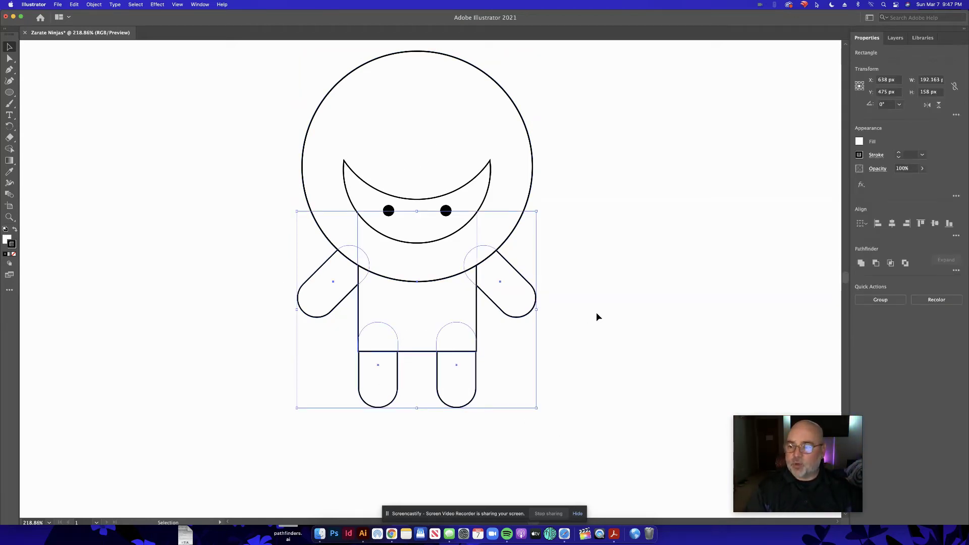
left_click(861, 264)
left_click(623, 258)
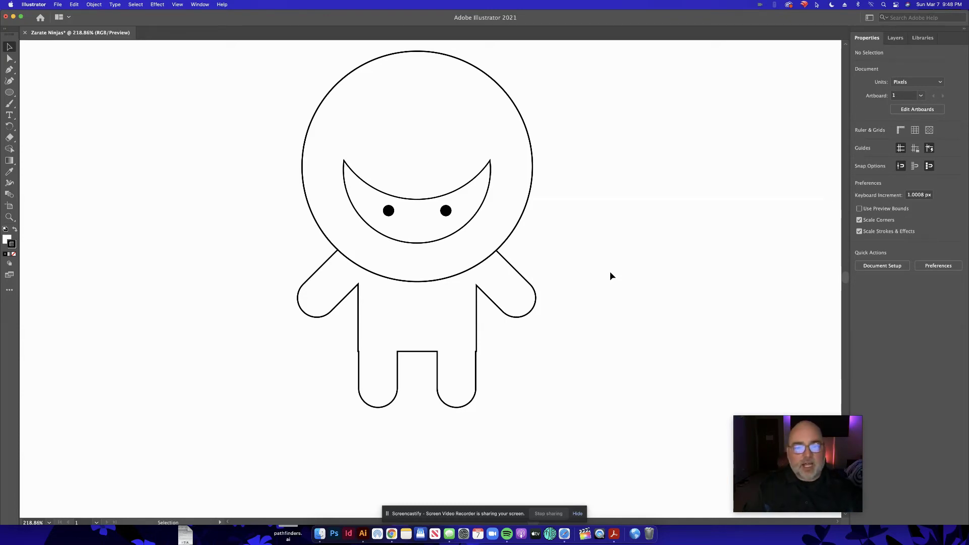
Fill the united body shape with a dark gray swatch.
left_click(452, 333)
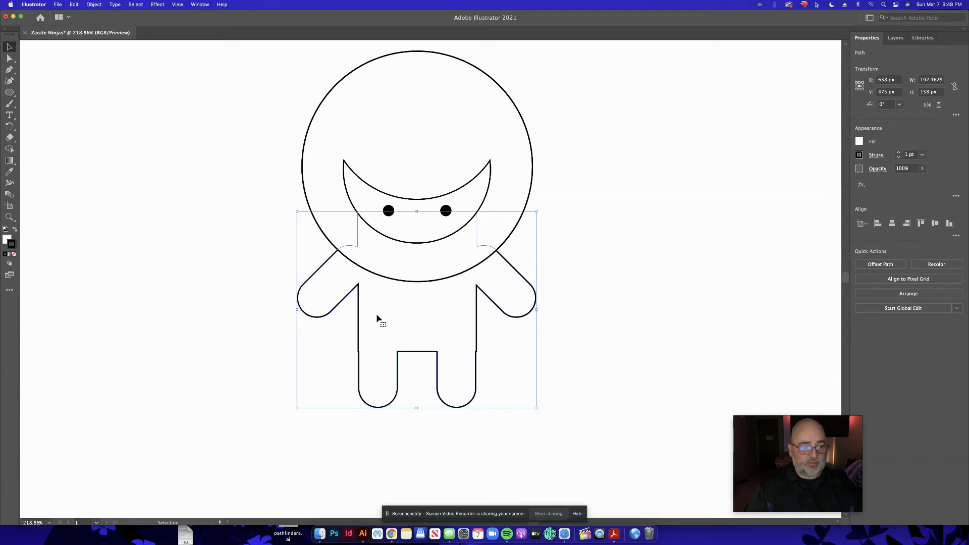
left_click(7, 239)
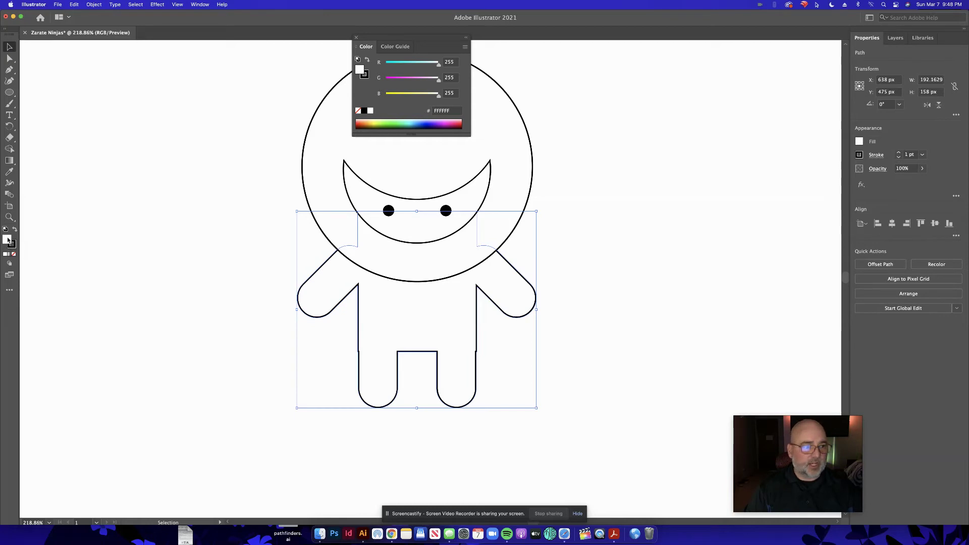
left_click(860, 142)
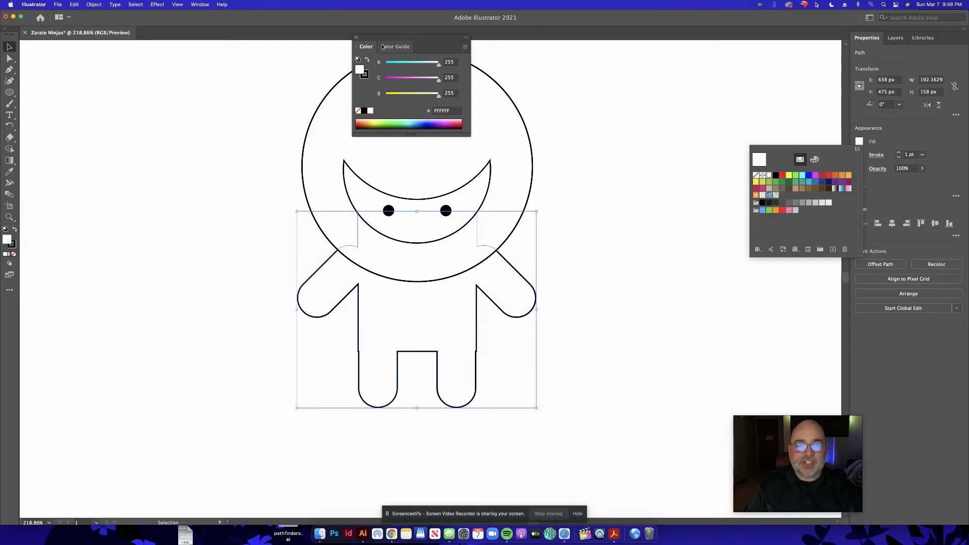
left_click(356, 38)
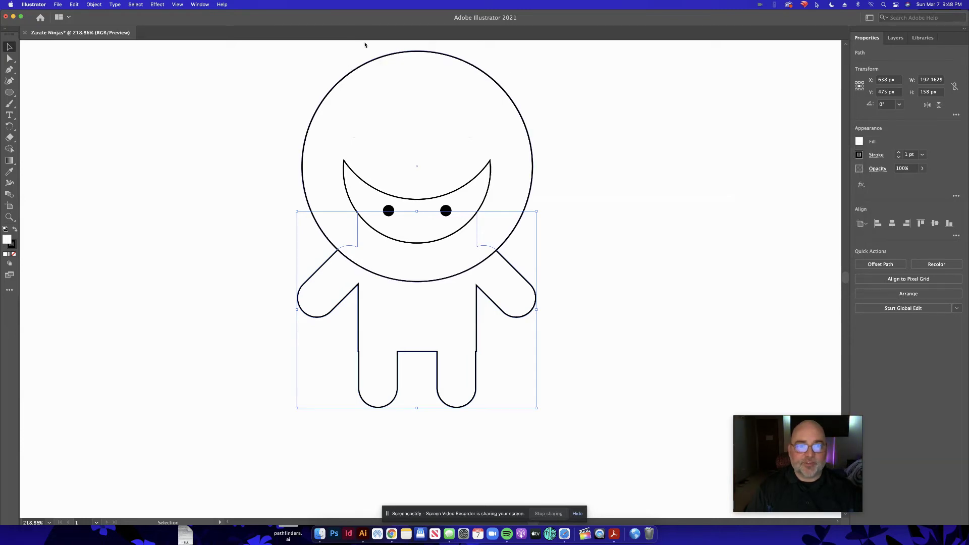
left_click(860, 142)
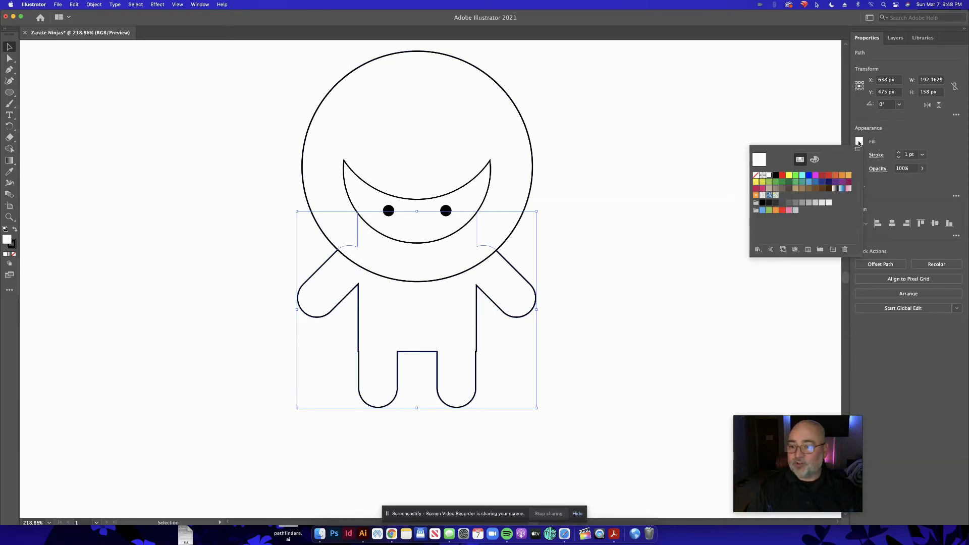
left_click(776, 204)
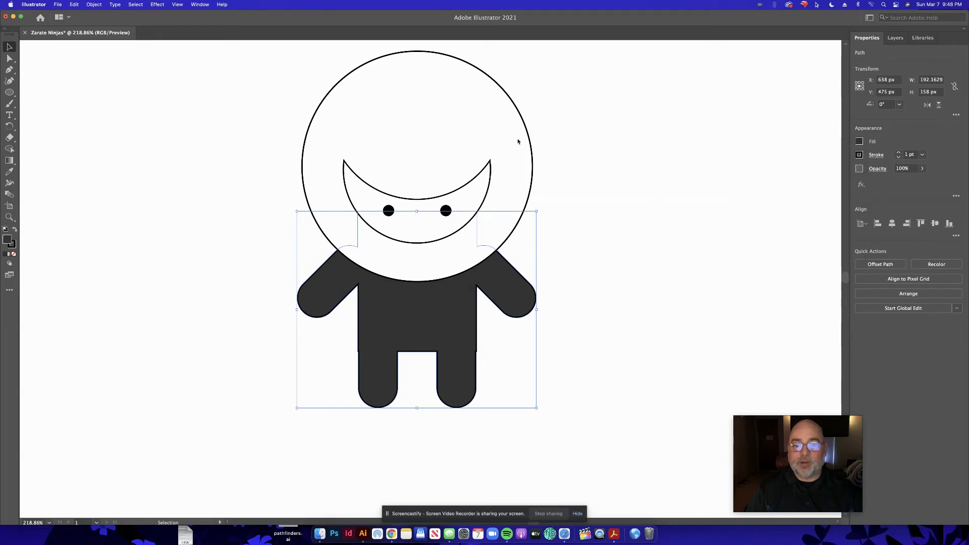
Fill the head circle with the same dark gray as the body, keeping its original position.
left_click(502, 150)
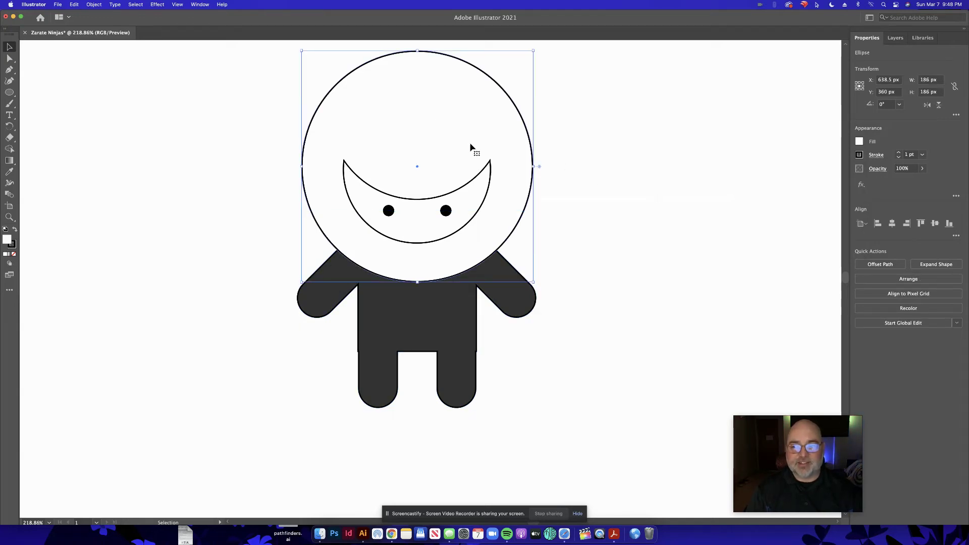
left_click(859, 142)
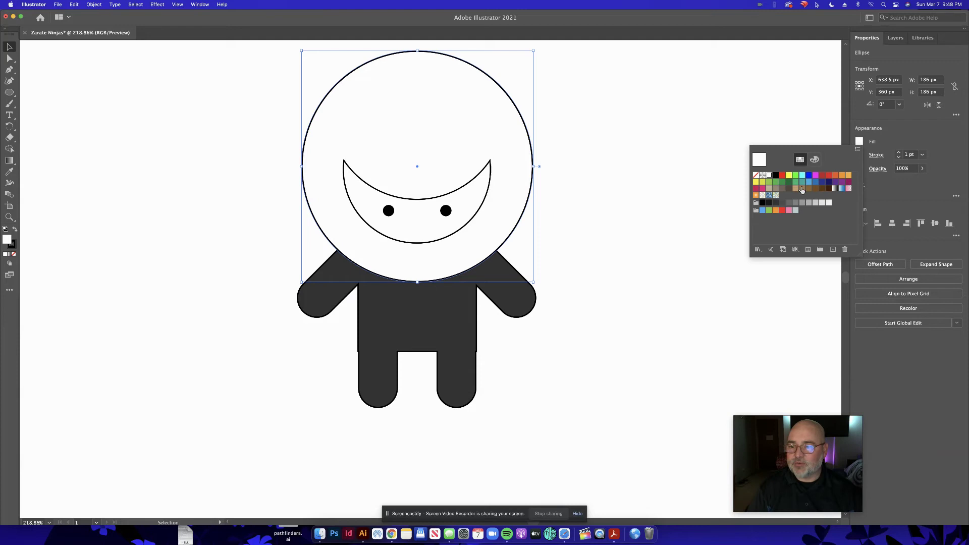
left_click(776, 203)
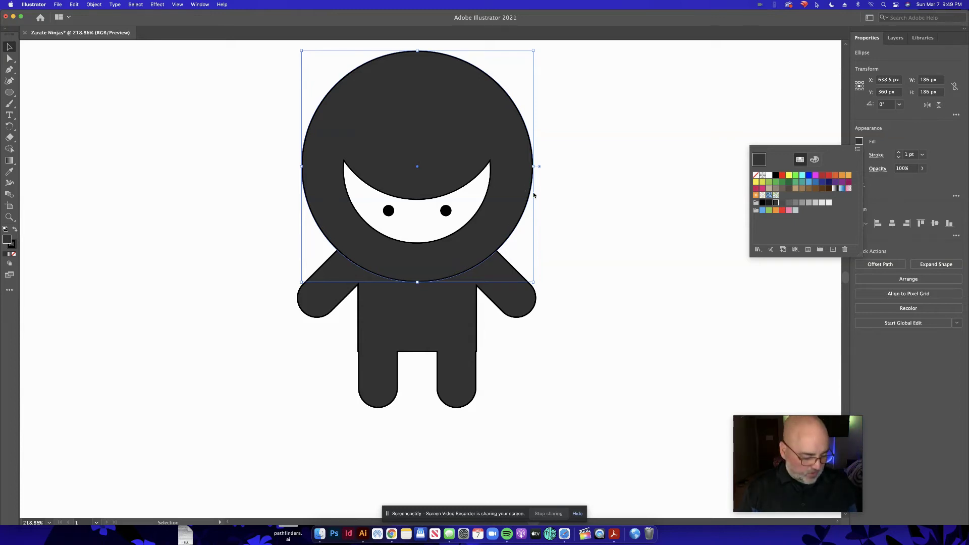
left_click_drag(487, 147, 503, 170)
key("super+z")
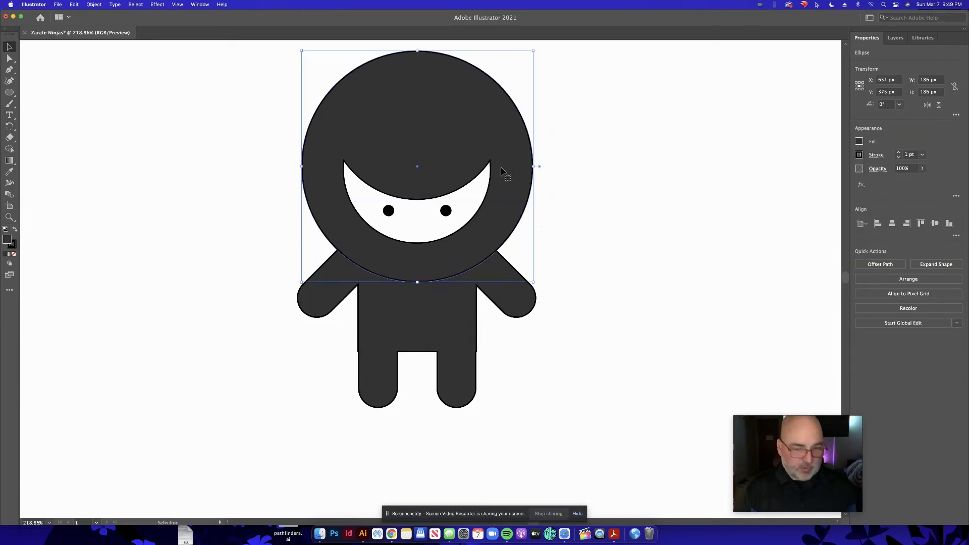
Set the stroke weight of the ninja's head circle to 4 pt.
key("z")
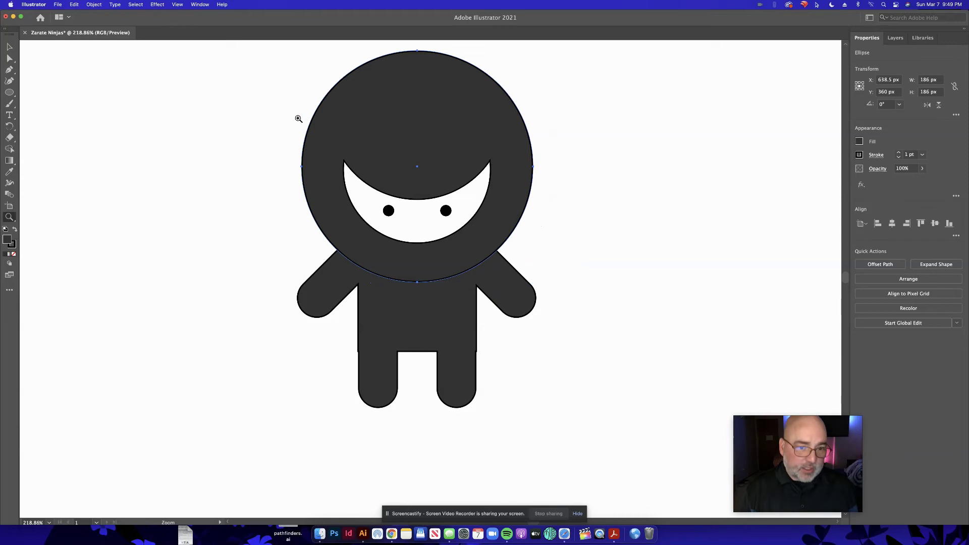
left_click_drag(345, 123, 396, 158)
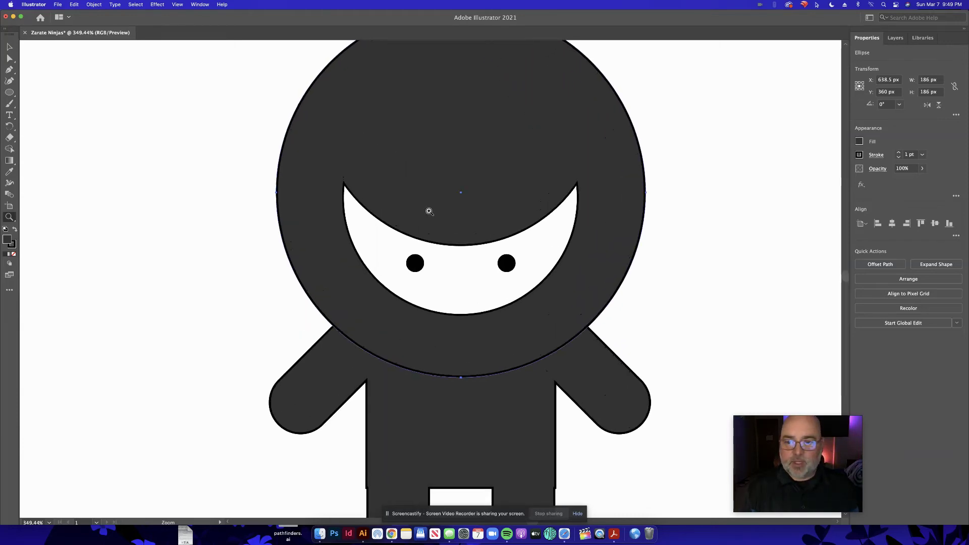
key("v")
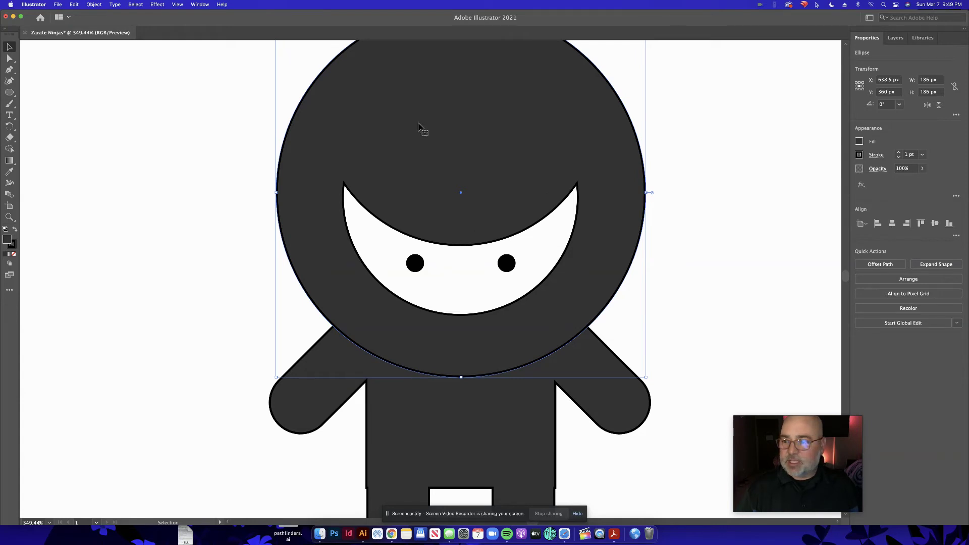
left_click(877, 155)
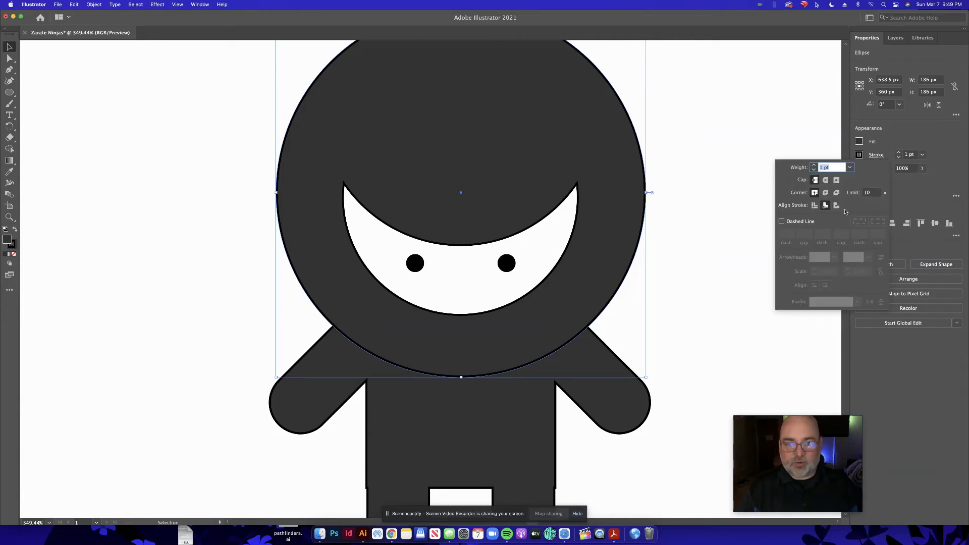
left_click(815, 166)
left_click(814, 166)
left_click(814, 166)
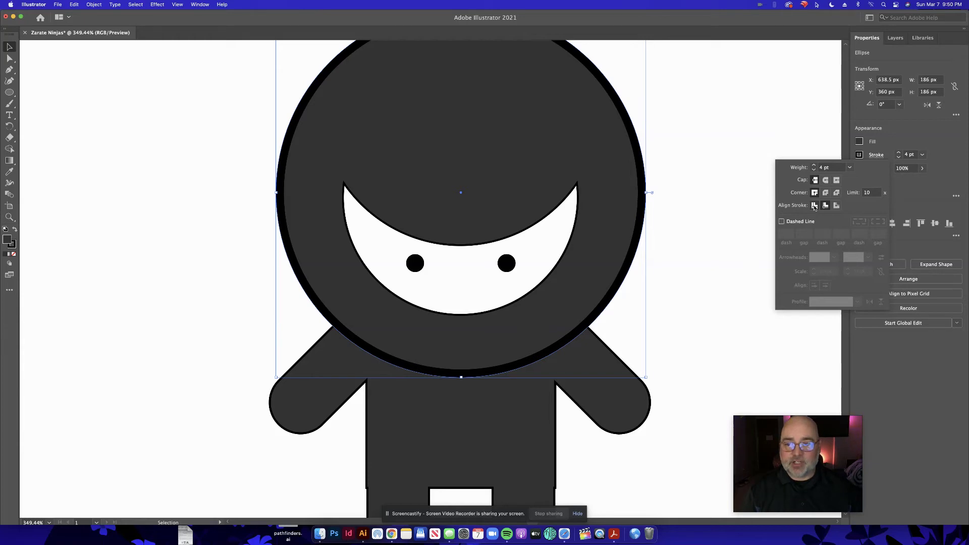
Try center and inside stroke alignment on the head circle, and settle on aligning its stroke to the outside.
left_click(815, 206)
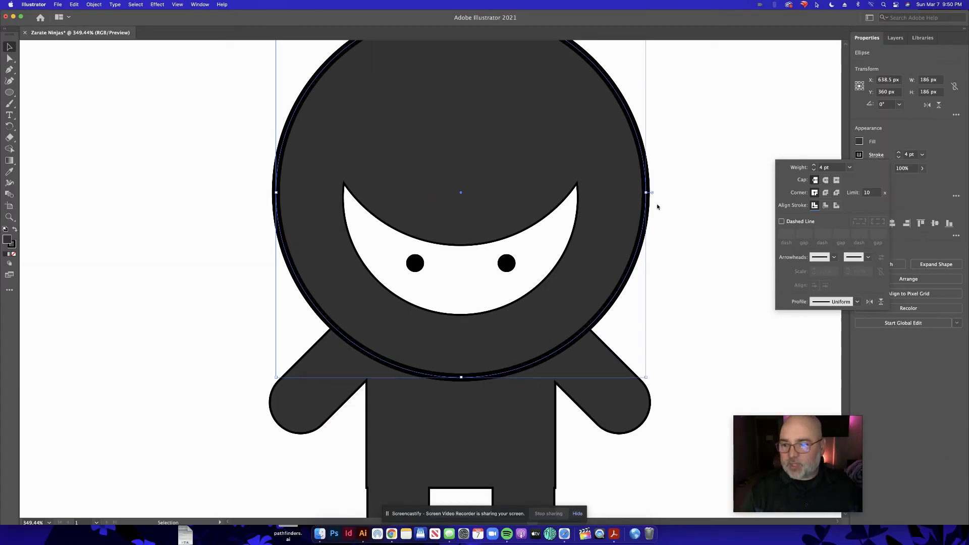
left_click(825, 205)
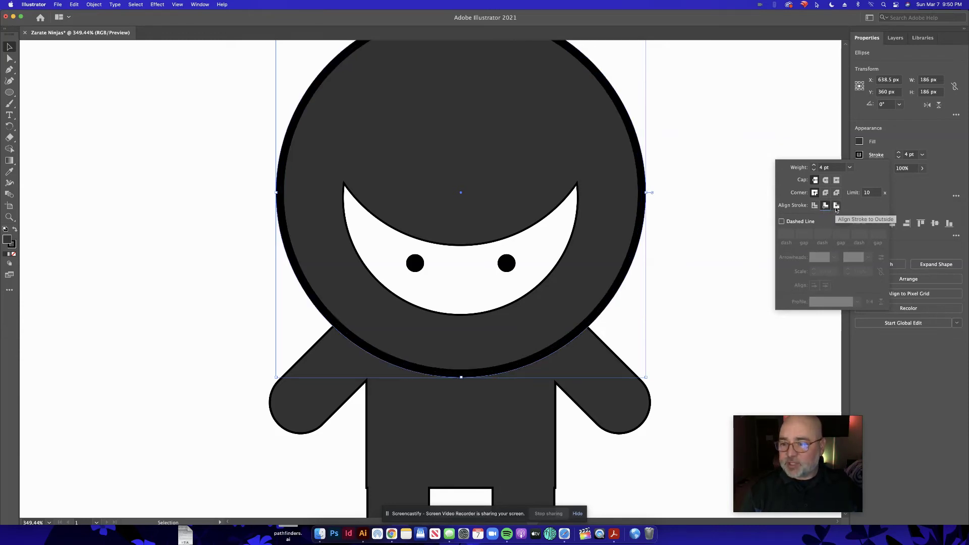
left_click(837, 205)
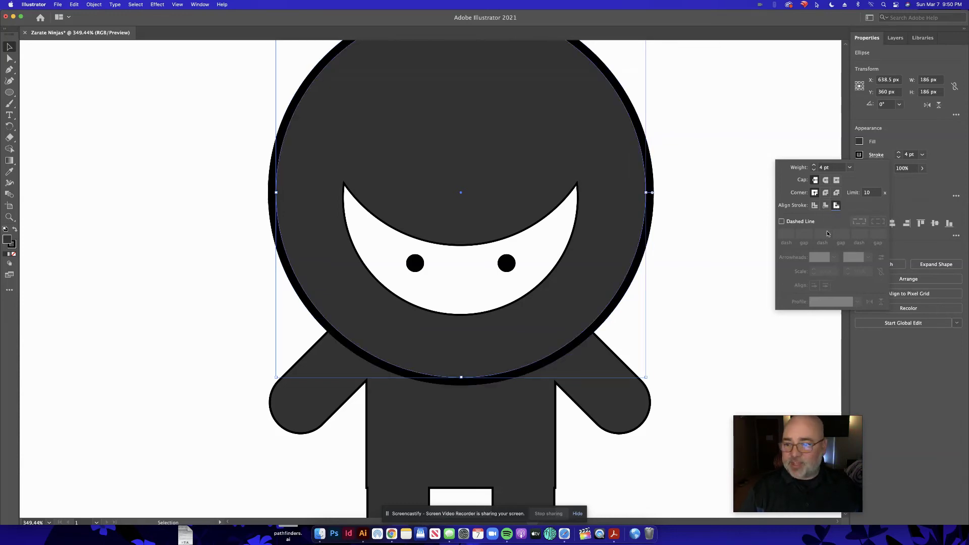
Give the united body shape a 4 pt stroke aligned to the outside.
left_click(533, 430)
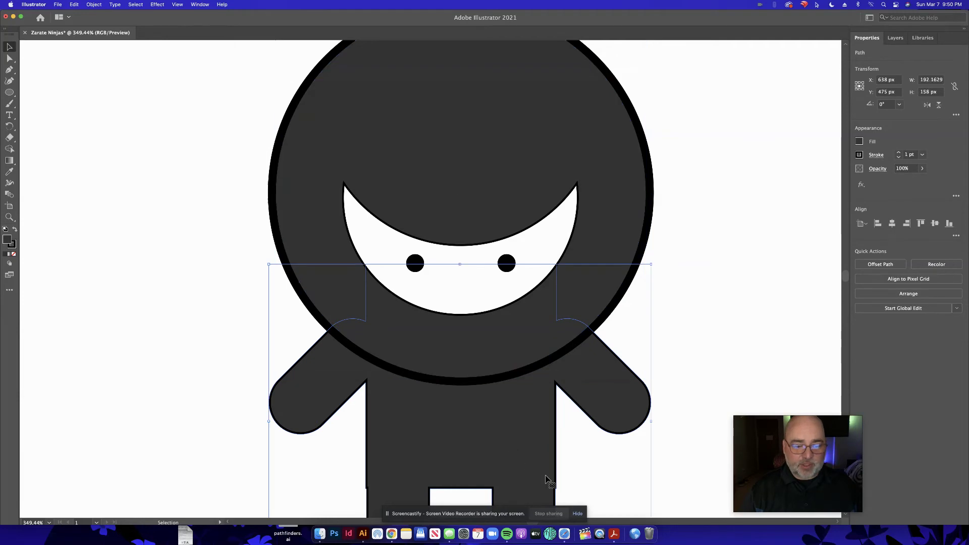
left_click(876, 156)
left_click(814, 166)
left_click(814, 166)
left_click(814, 166)
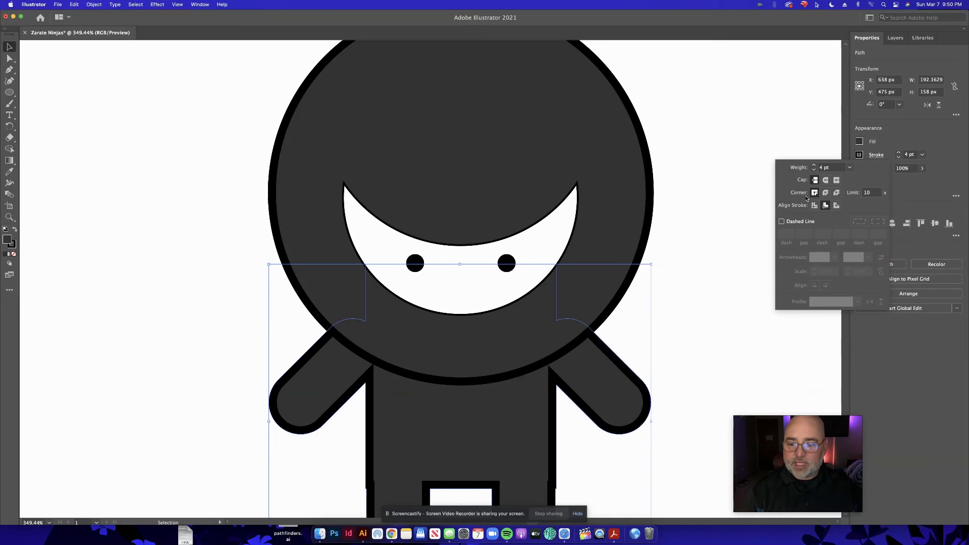
left_click(837, 205)
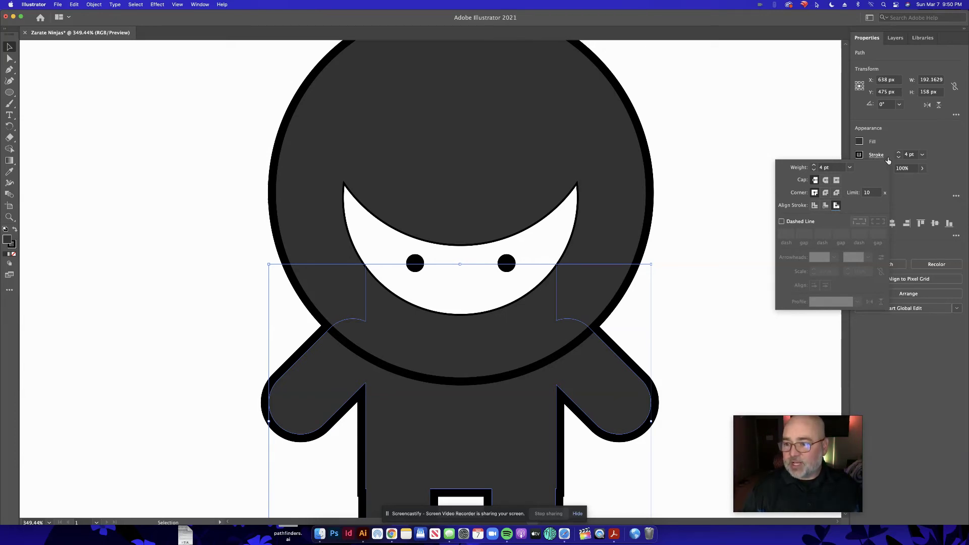
left_click(905, 134)
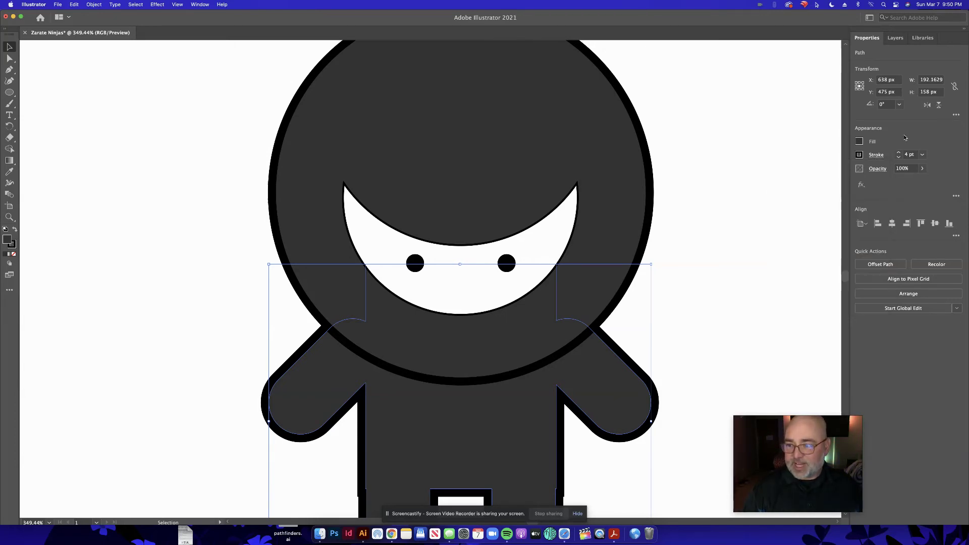
Show the full Appearance settings beside the character and add a second stroke to the head circle.
left_click(956, 196)
left_click_drag(371, 130, 788, 137)
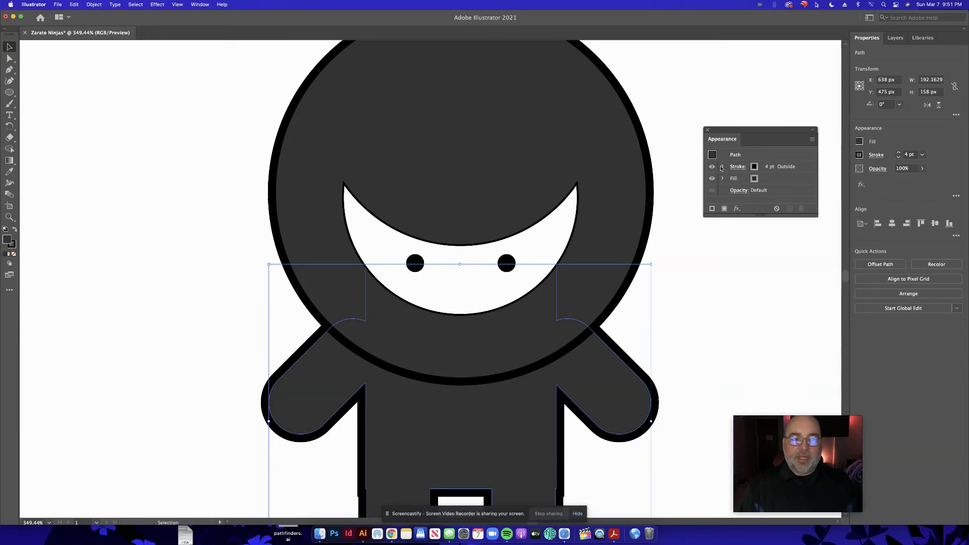
left_click(635, 127)
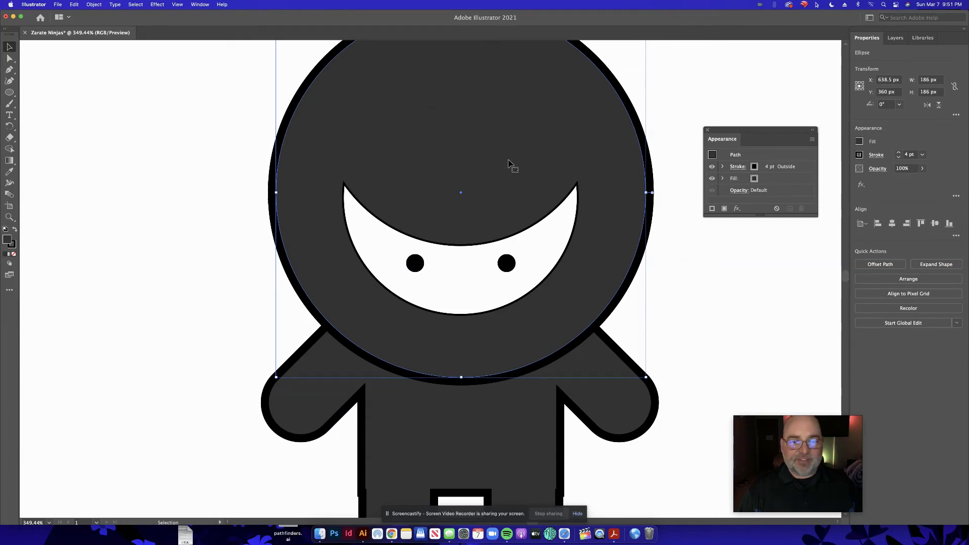
left_click(812, 139)
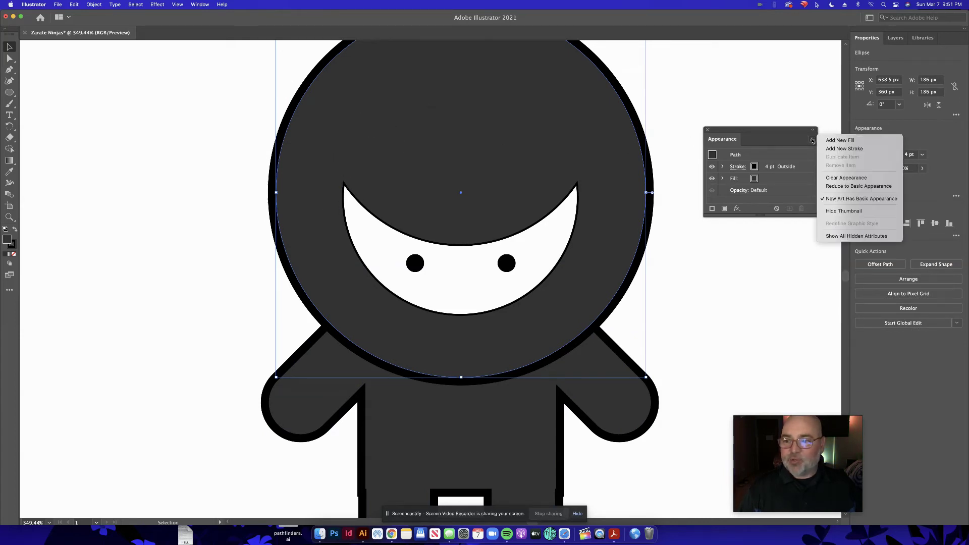
left_click(760, 140)
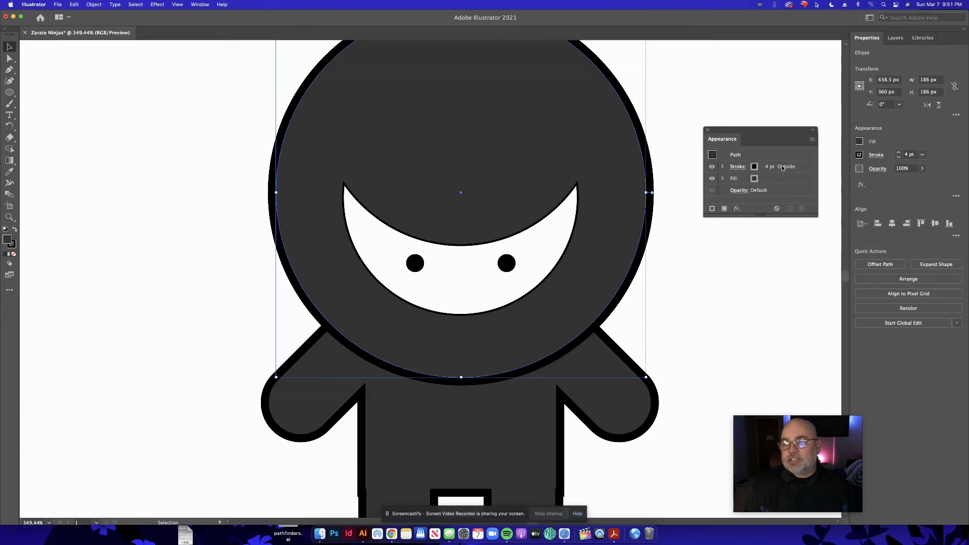
left_click(812, 140)
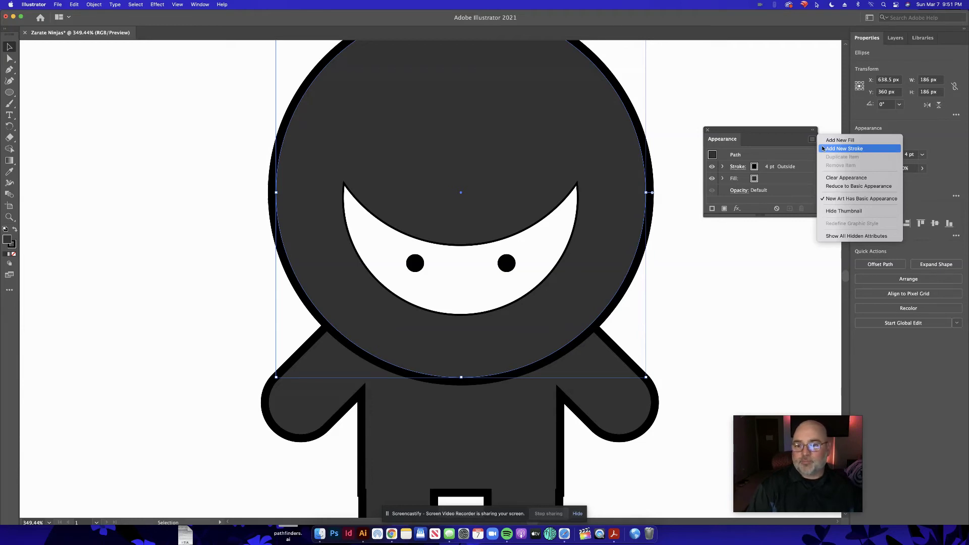
left_click(844, 149)
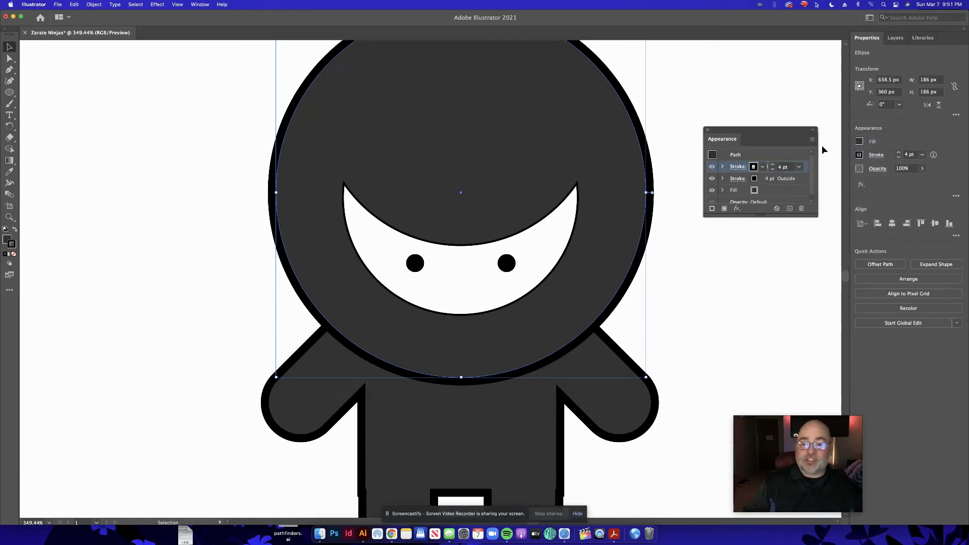
Align the head circle's new upper stroke to the inside and color it medium gray (R=102 G=102 B=102).
left_click(715, 180)
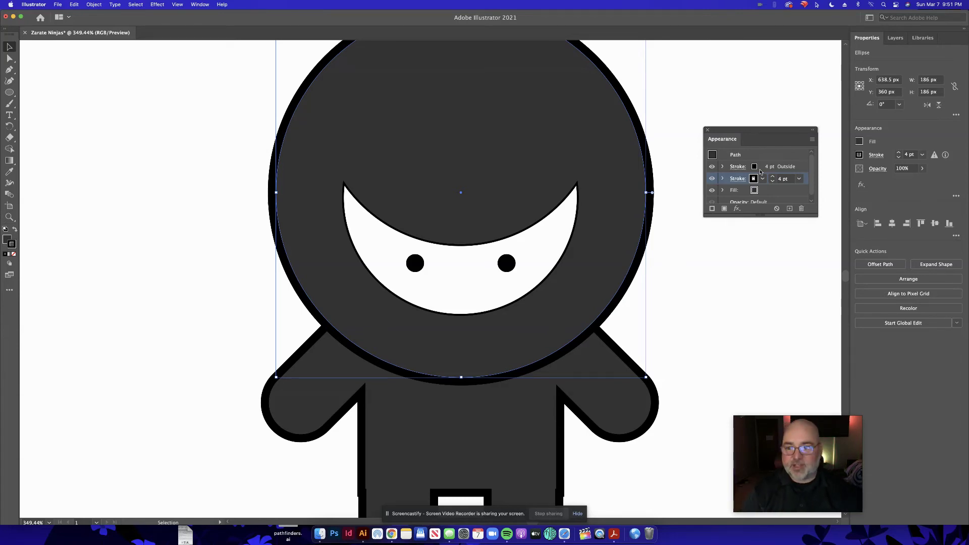
left_click(738, 167)
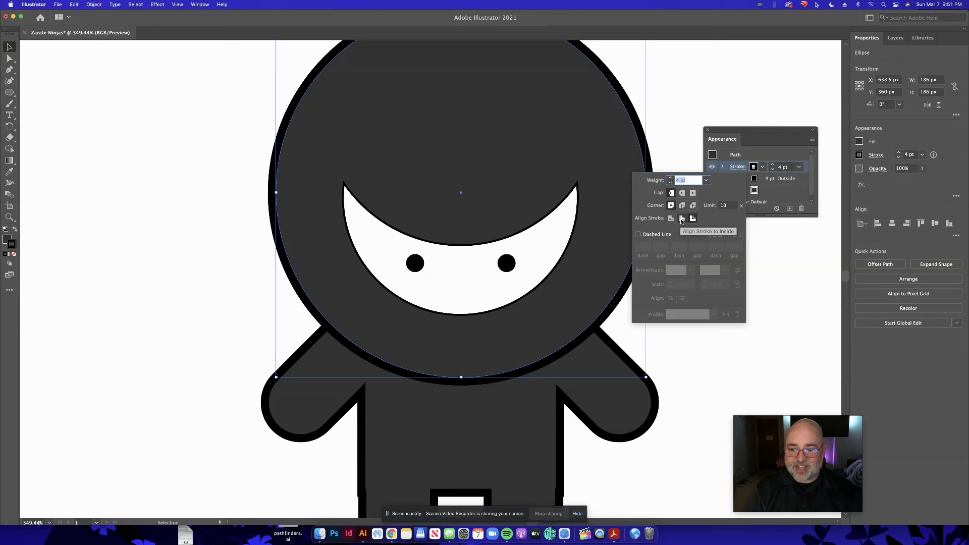
left_click(682, 219)
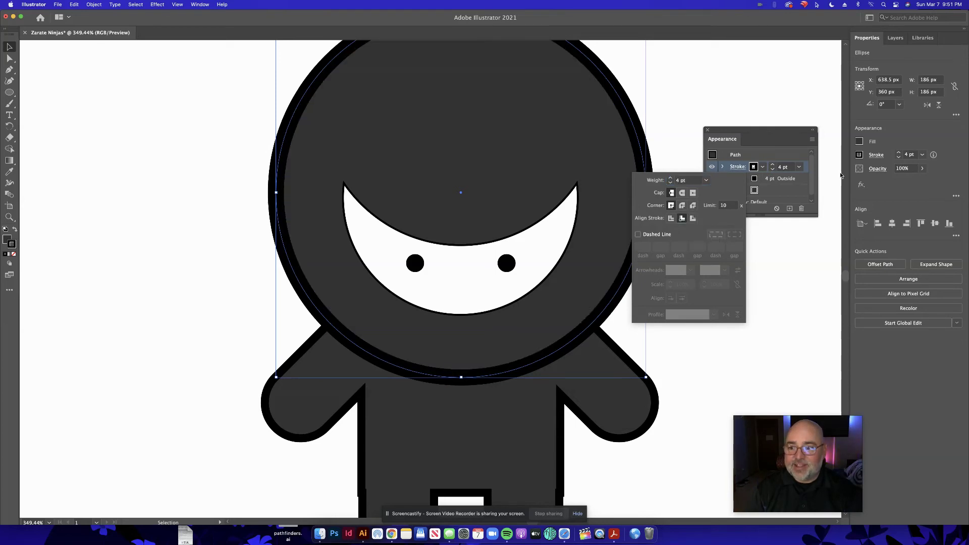
left_click(762, 167)
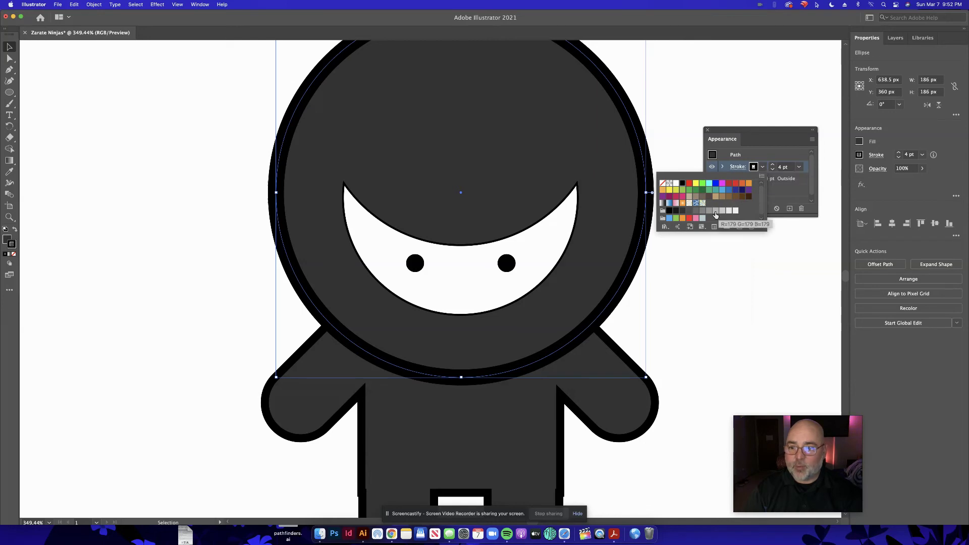
left_click(705, 212)
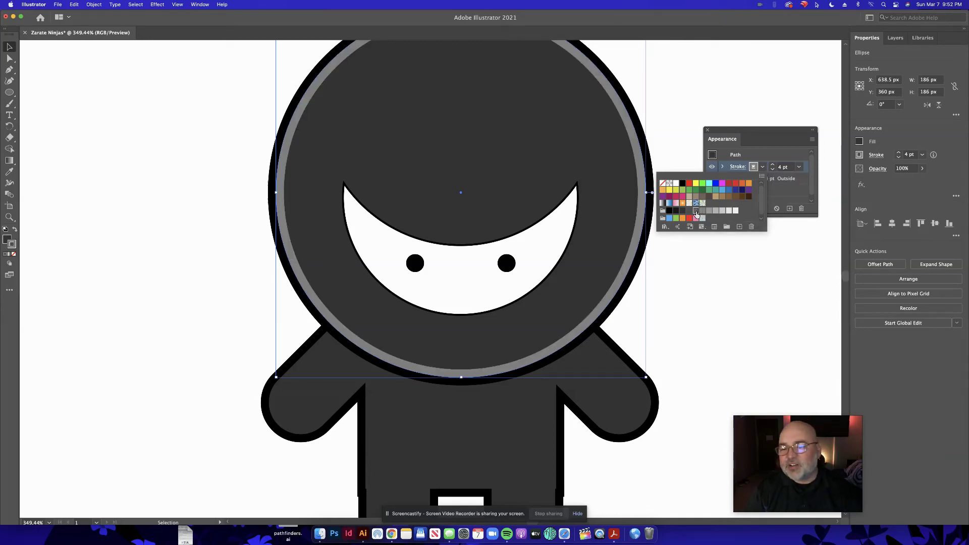
left_click(696, 211)
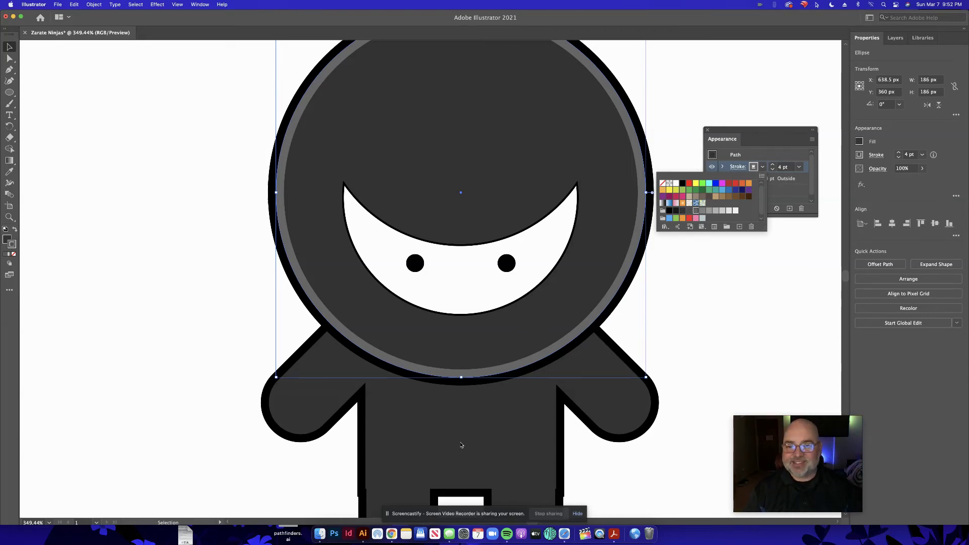
Add a second stroke to the united body shape.
left_click(523, 434)
left_click(546, 449)
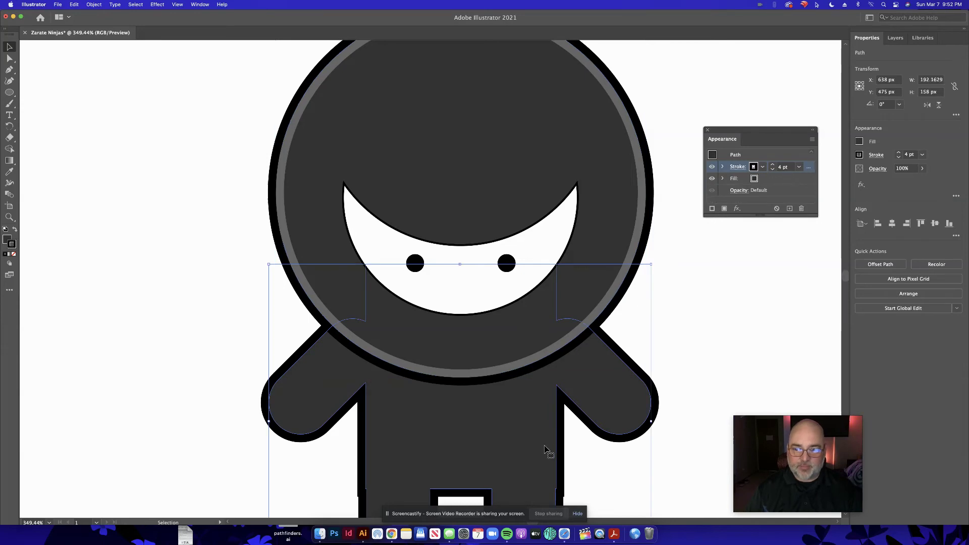
left_click(708, 130)
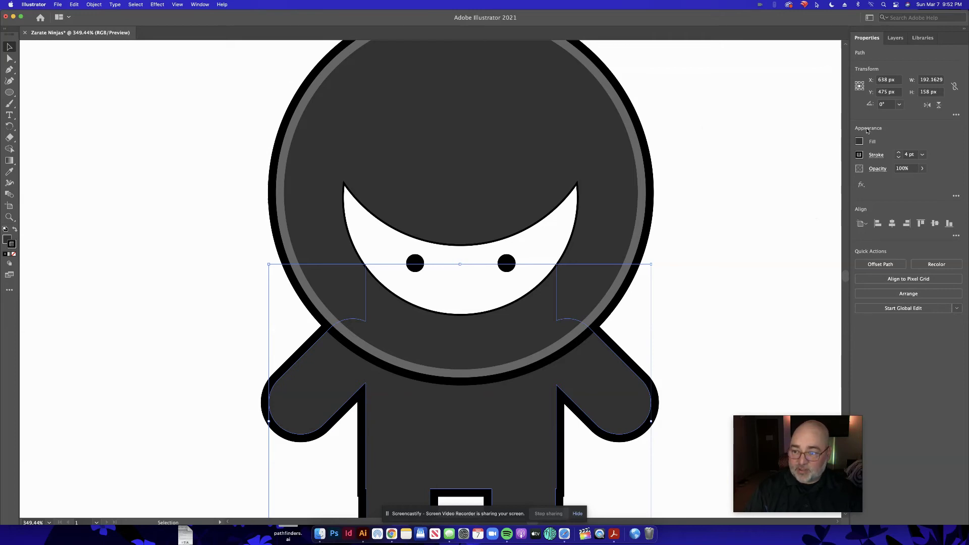
left_click(955, 196)
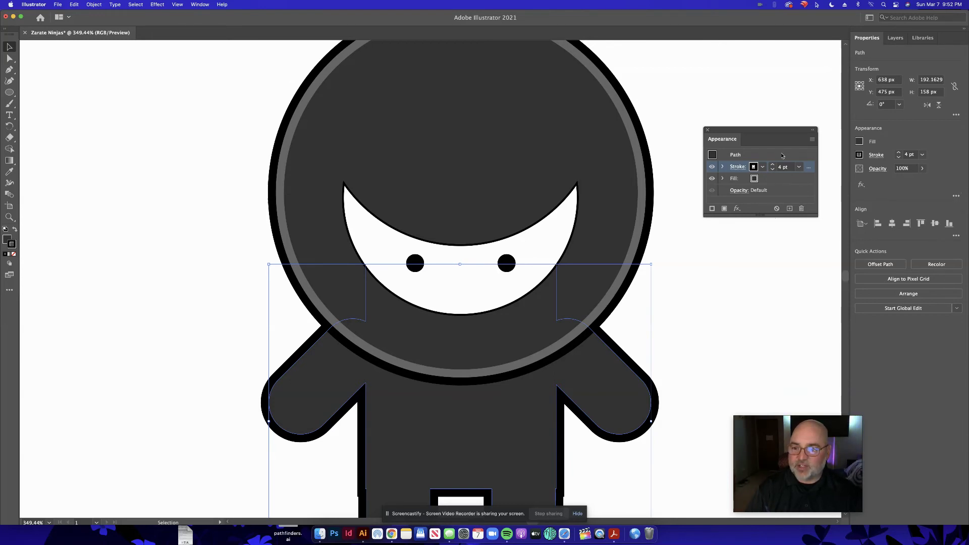
left_click(812, 139)
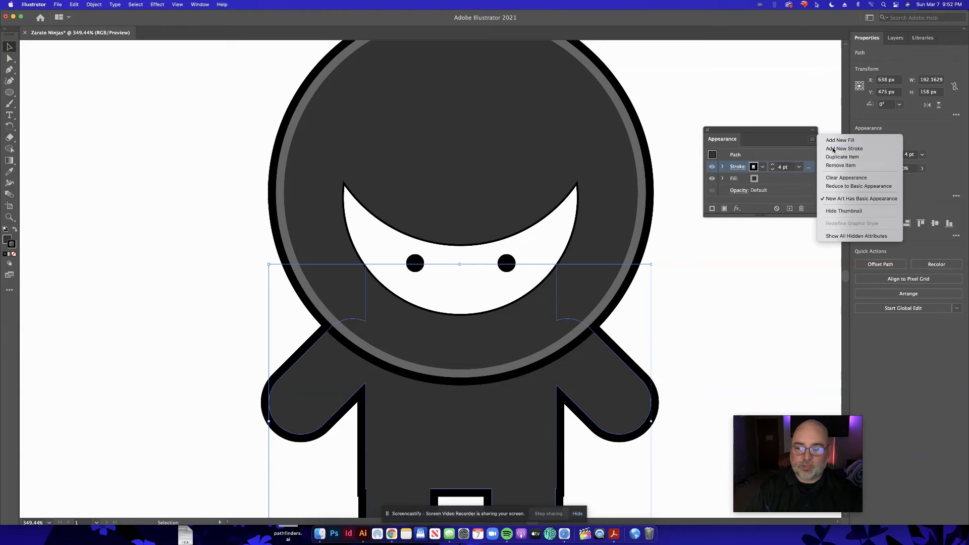
left_click(834, 149)
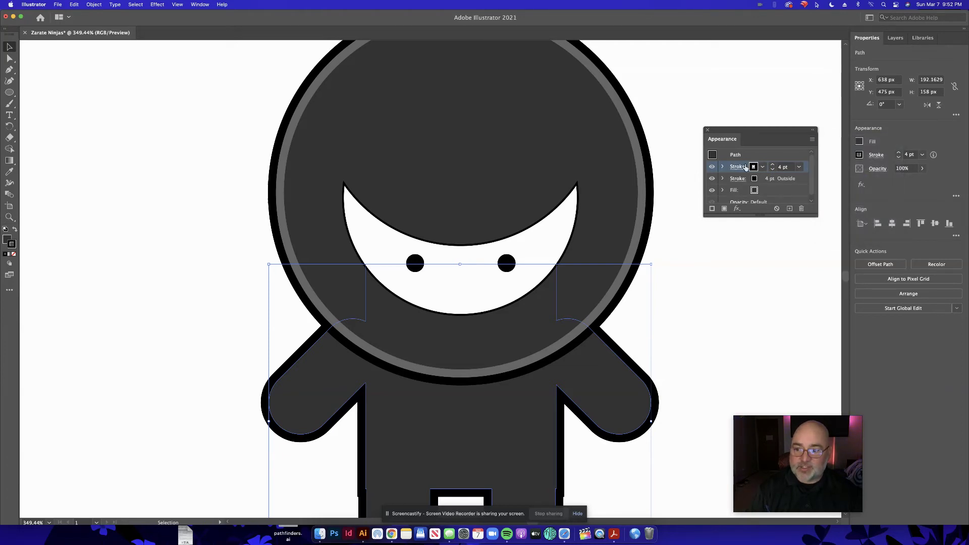
Color the body's new stroke with the medium gray swatch R=102 G=102 B=102.
left_click(762, 167)
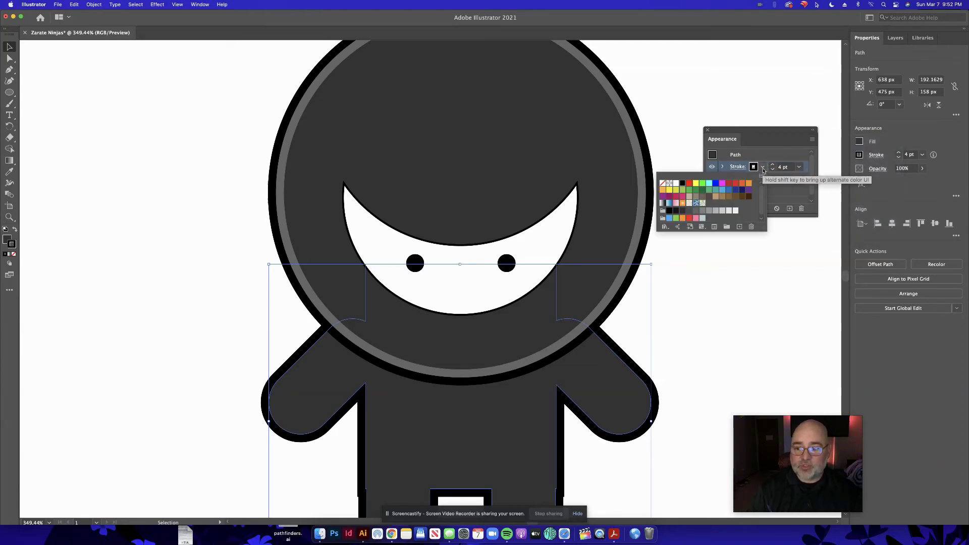
left_click(690, 212)
left_click(696, 211)
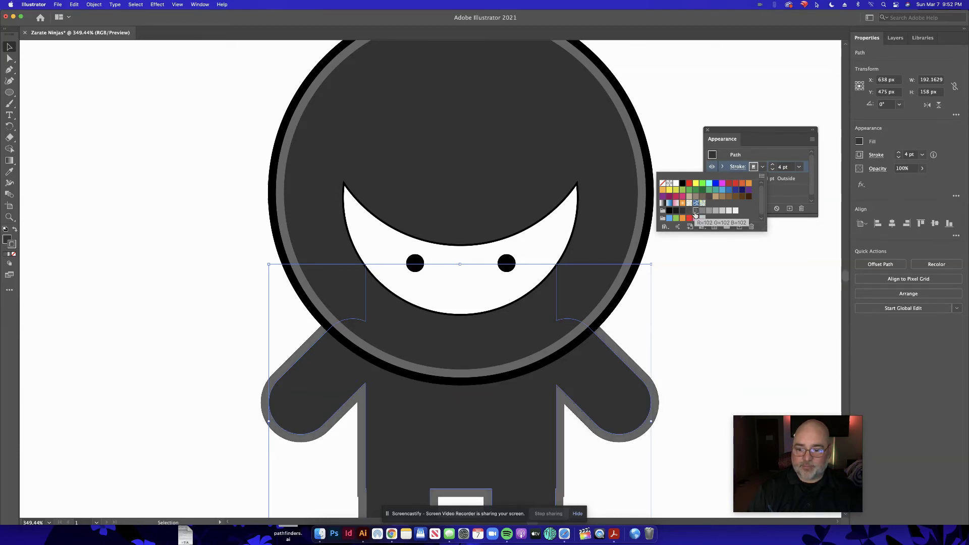
left_click(778, 155)
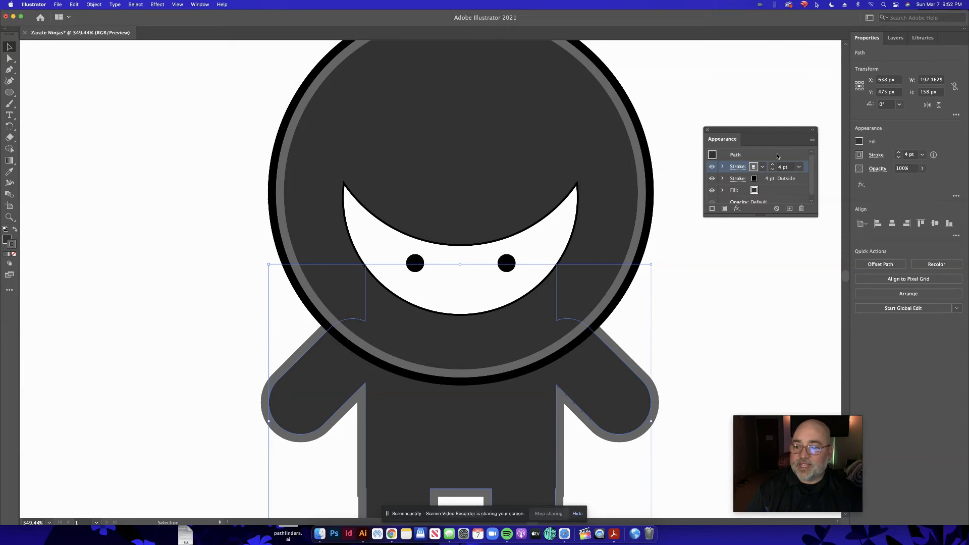
Align the body's gray stroke to the inside of the shape.
left_click(723, 167)
left_click(738, 166)
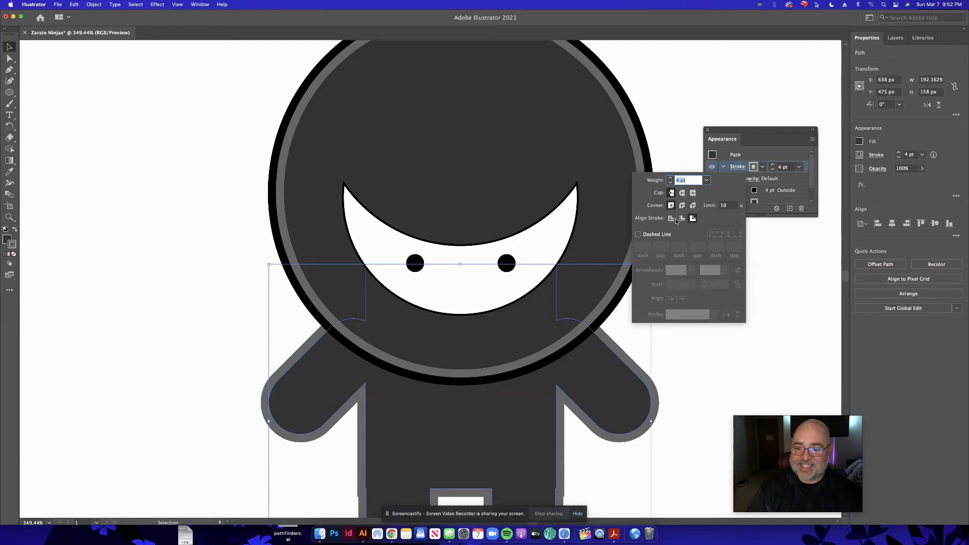
left_click(683, 218)
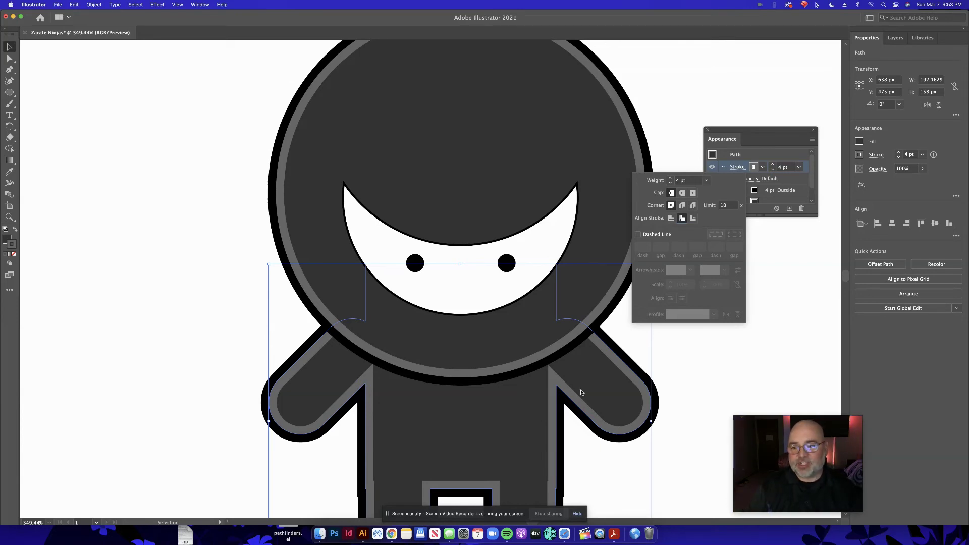
left_click(715, 133)
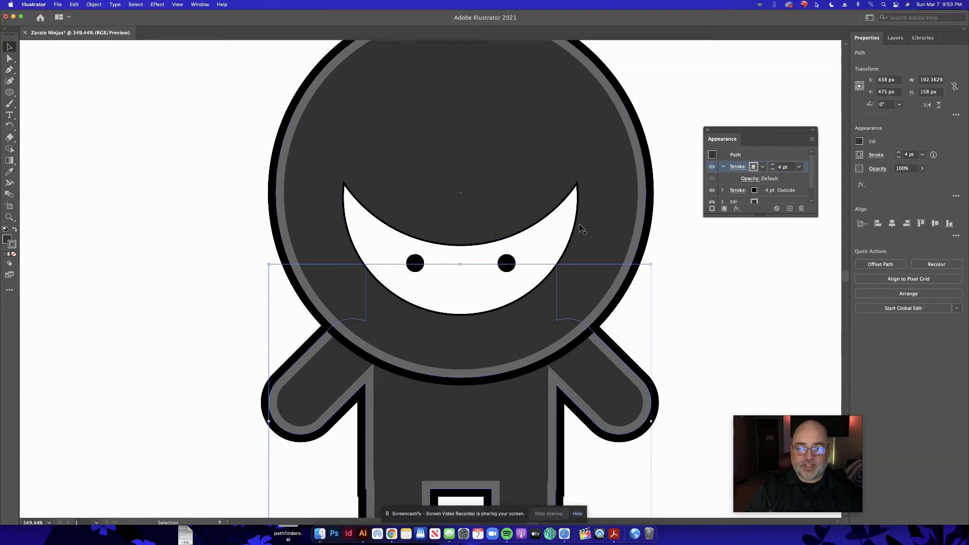
Fill the crescent face opening on the dark ninja with a medium brown swatch.
left_click(555, 223)
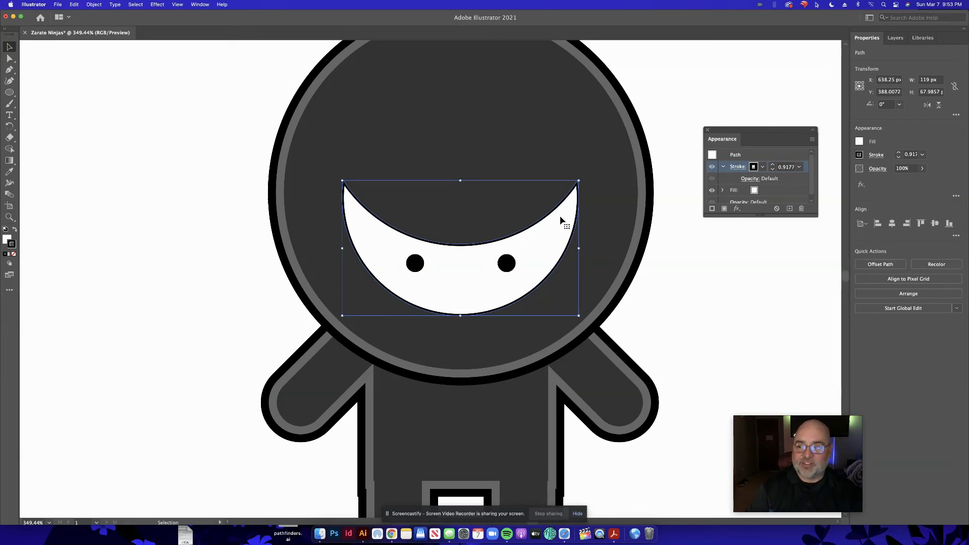
scroll(562, 223, "up", 2)
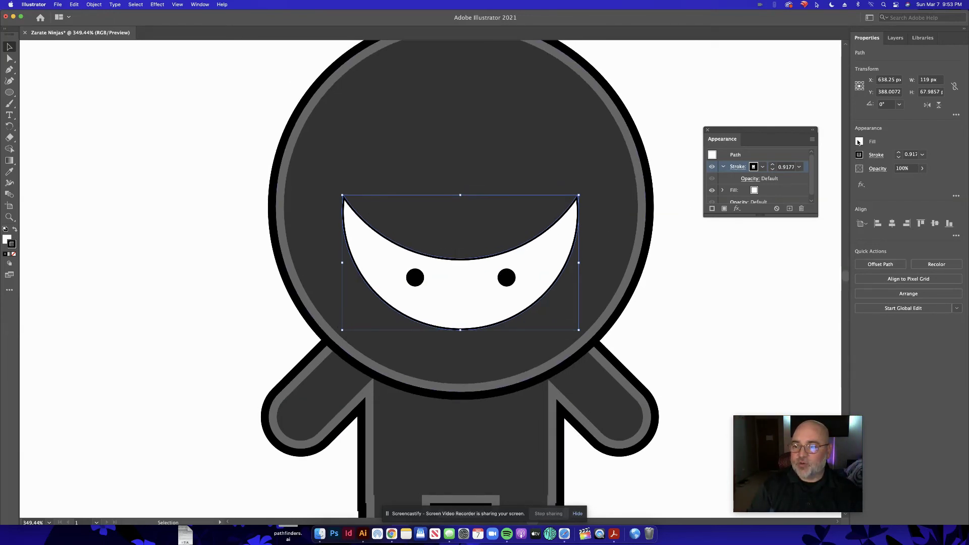
left_click(858, 142)
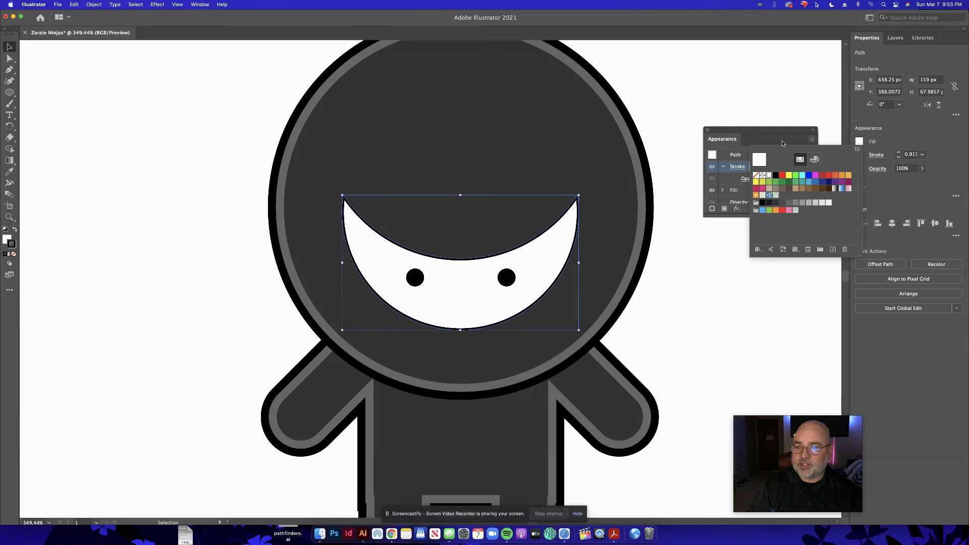
left_click(708, 131)
left_click(707, 131)
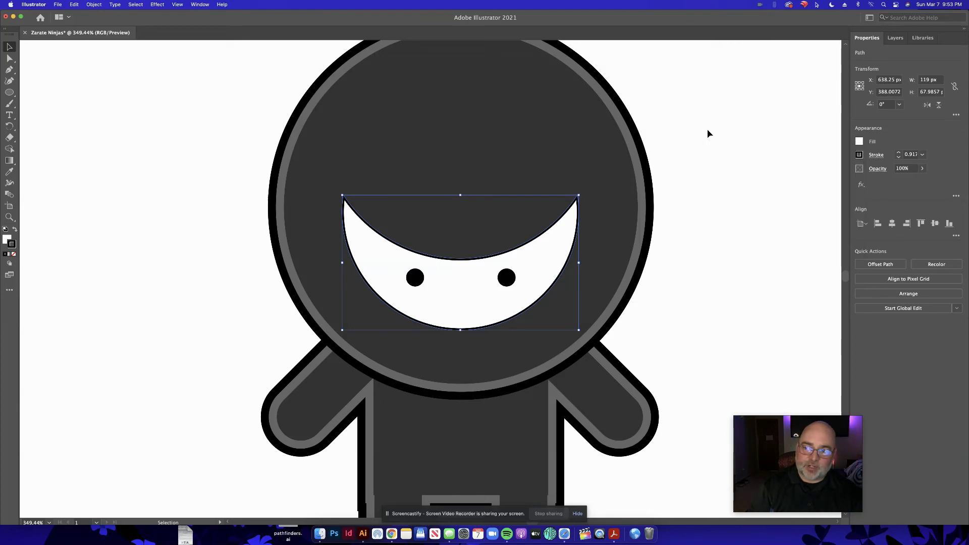
left_click(858, 142)
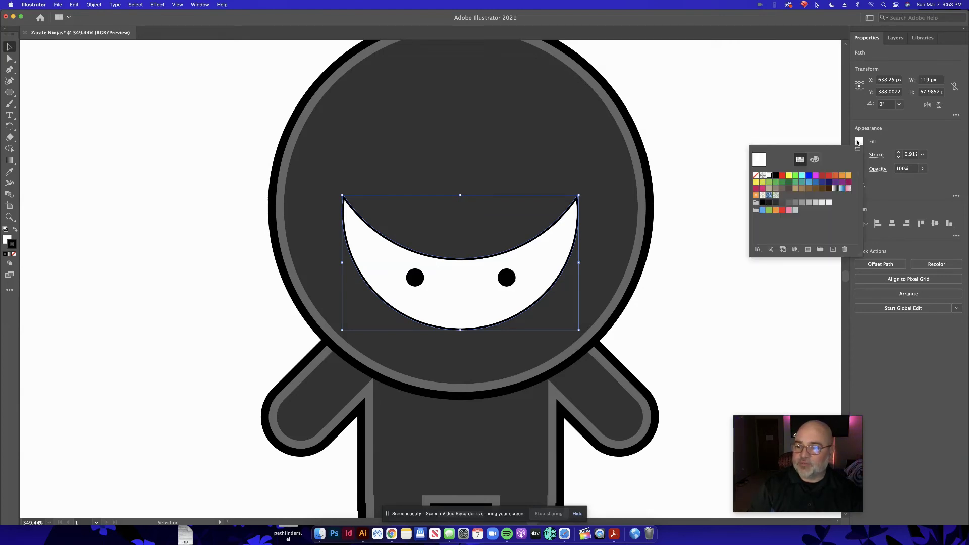
left_click(808, 189)
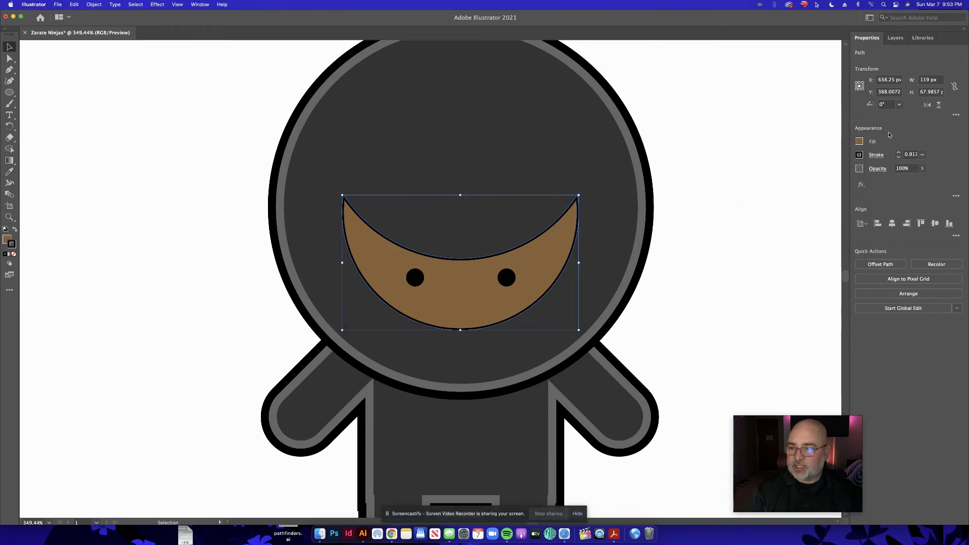
Set the face opening's black stroke to 3 pt and align it to the outside.
left_click(877, 155)
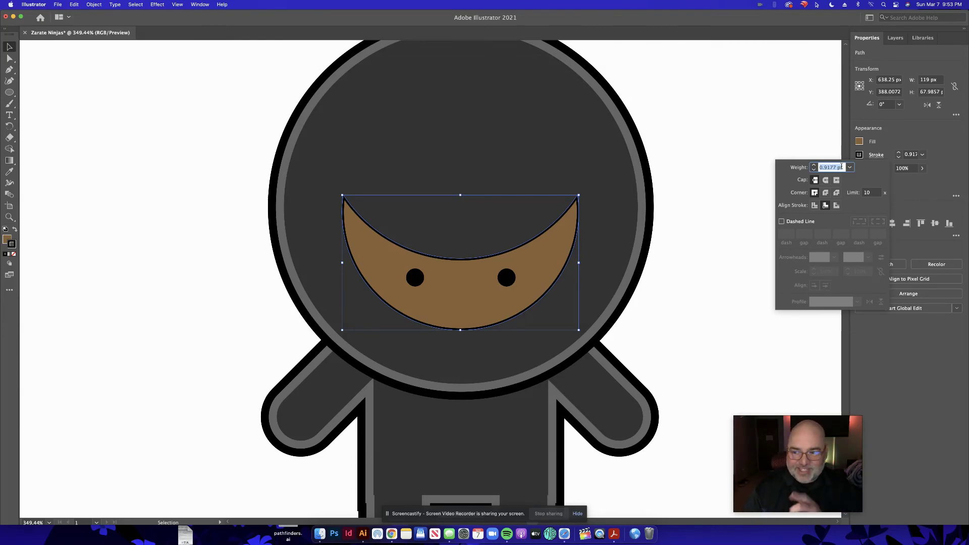
left_click(815, 166)
left_click(815, 166)
left_click(814, 166)
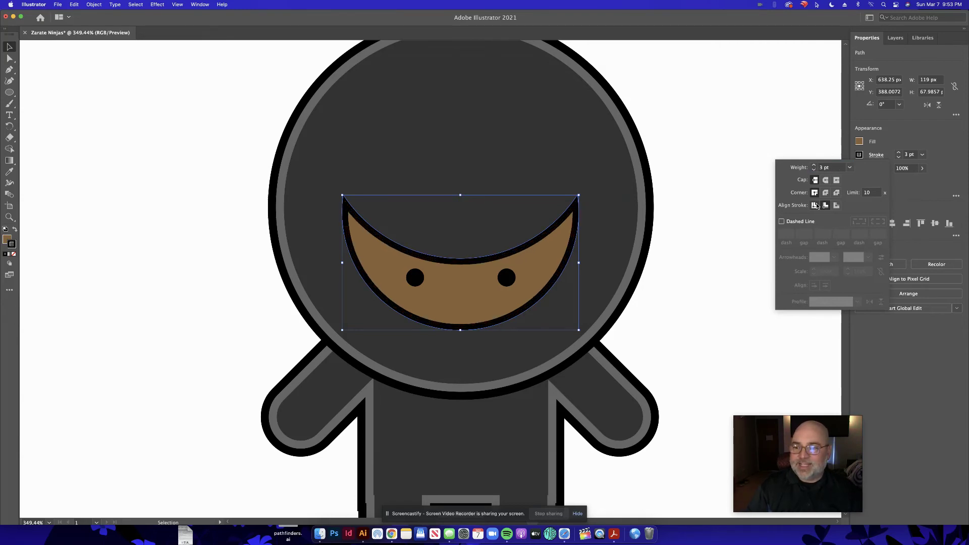
left_click(836, 205)
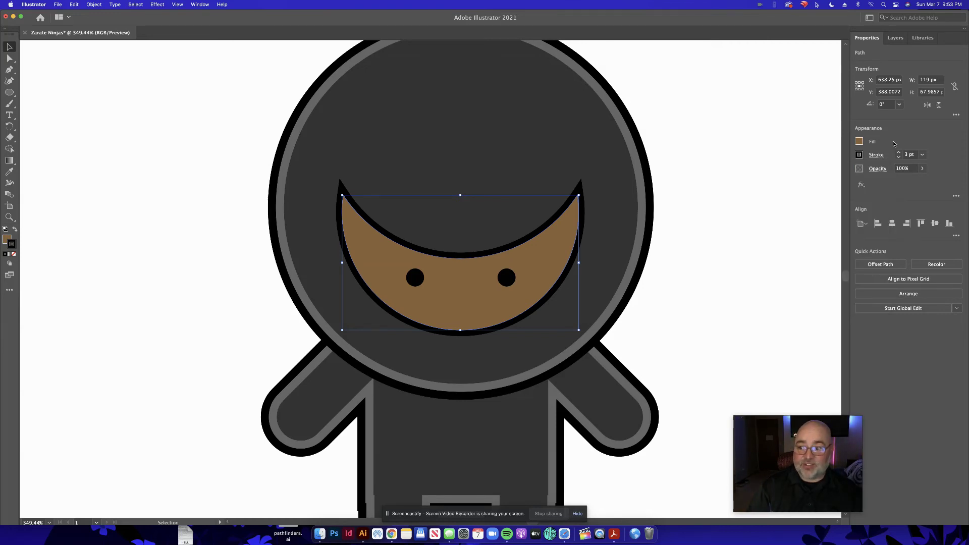
Add a second 3 pt stroke to the face opening and align it to the inside.
left_click(956, 195)
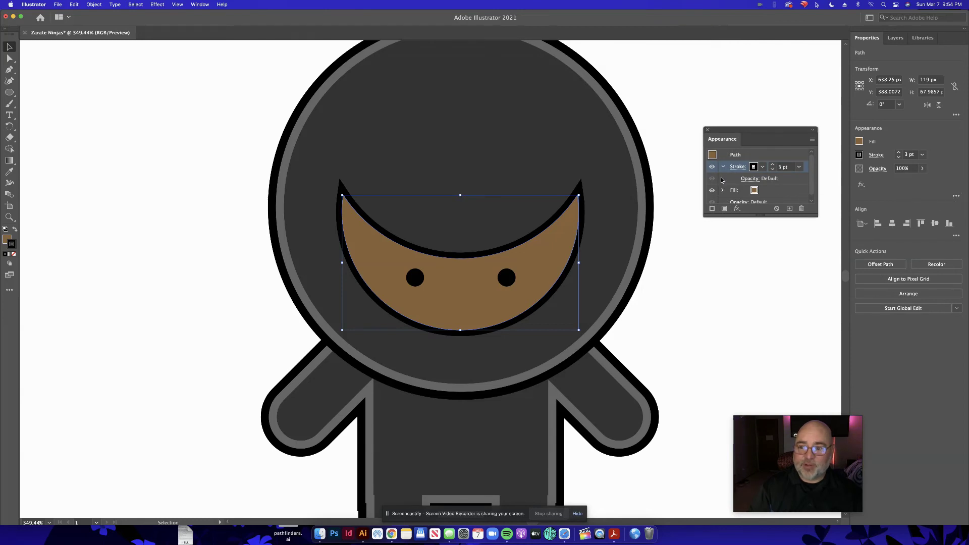
left_click(813, 140)
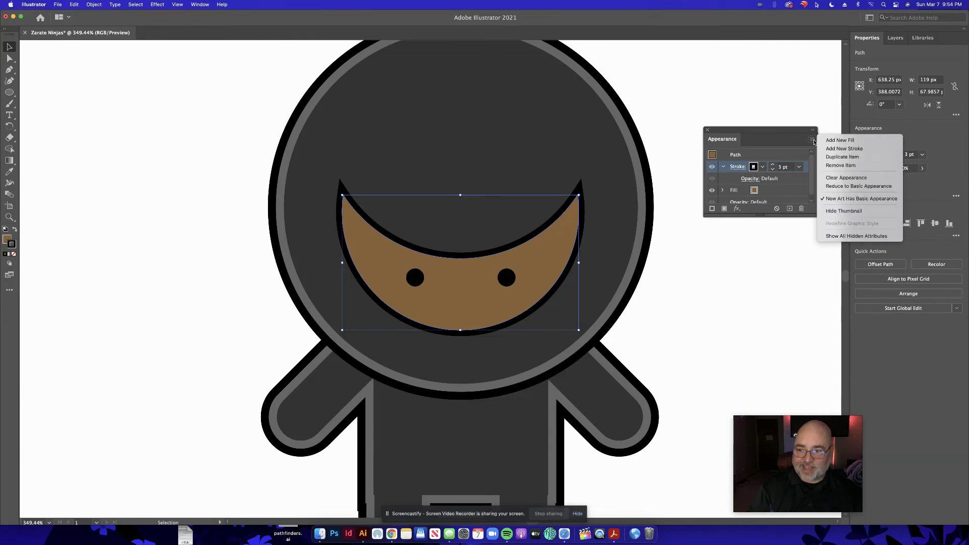
left_click(843, 149)
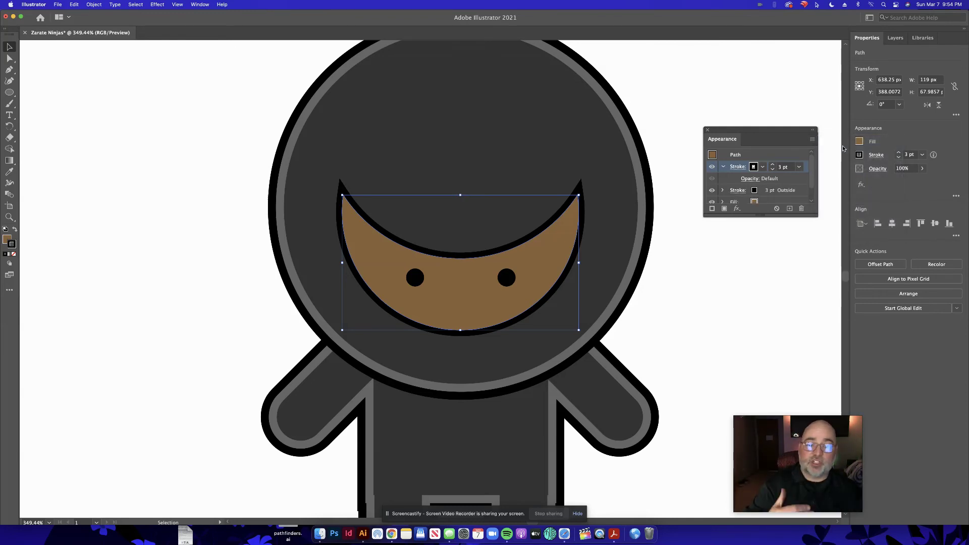
left_click(738, 168)
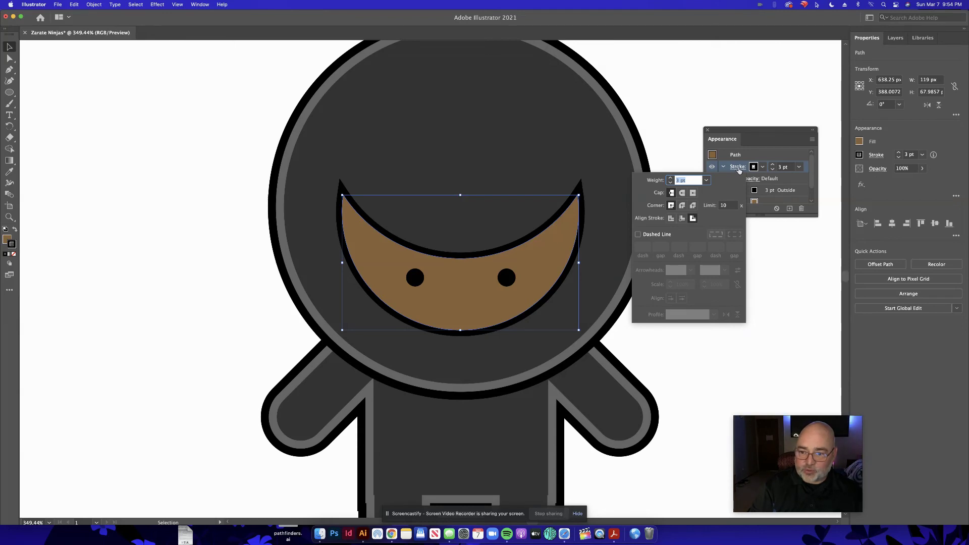
left_click(682, 218)
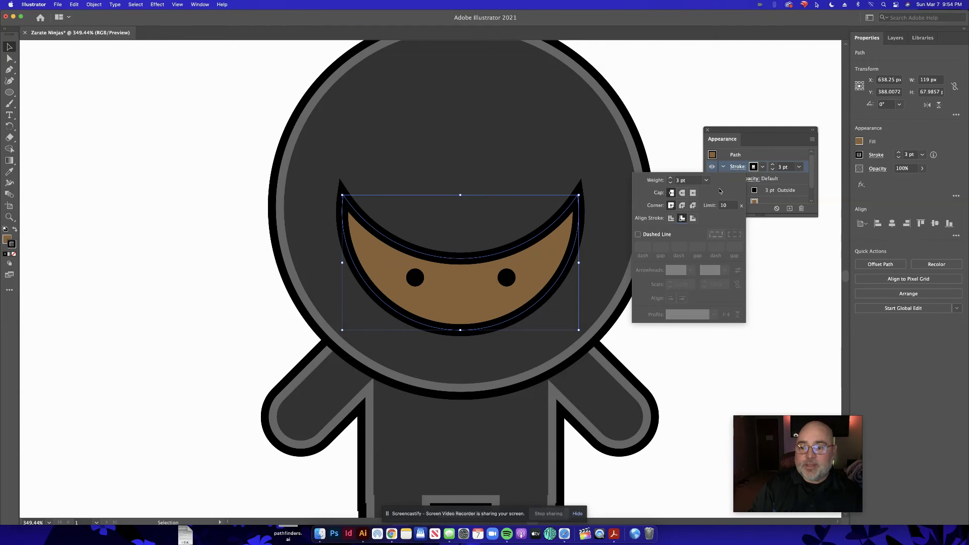
Color the face opening's inner stroke with a darker brown swatch than its fill.
left_click(762, 166)
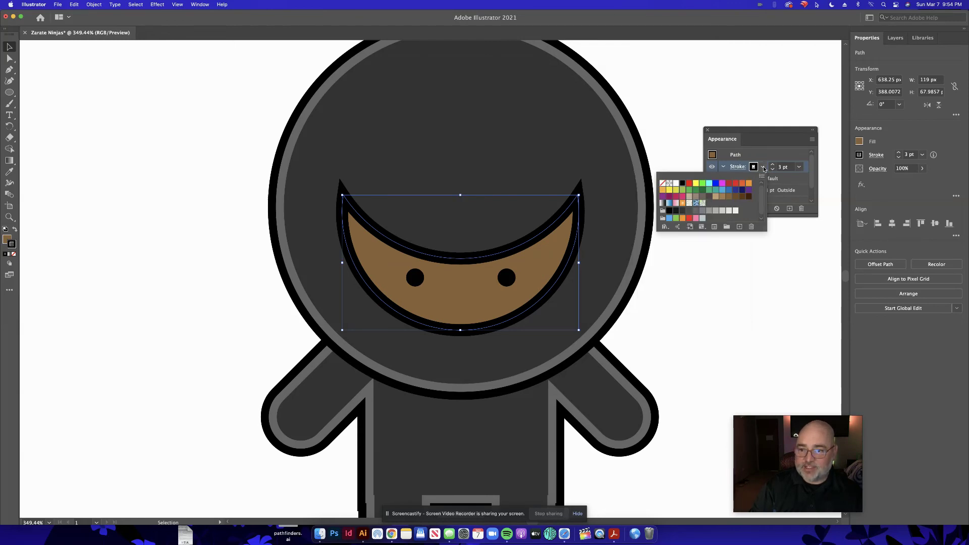
left_click(741, 197)
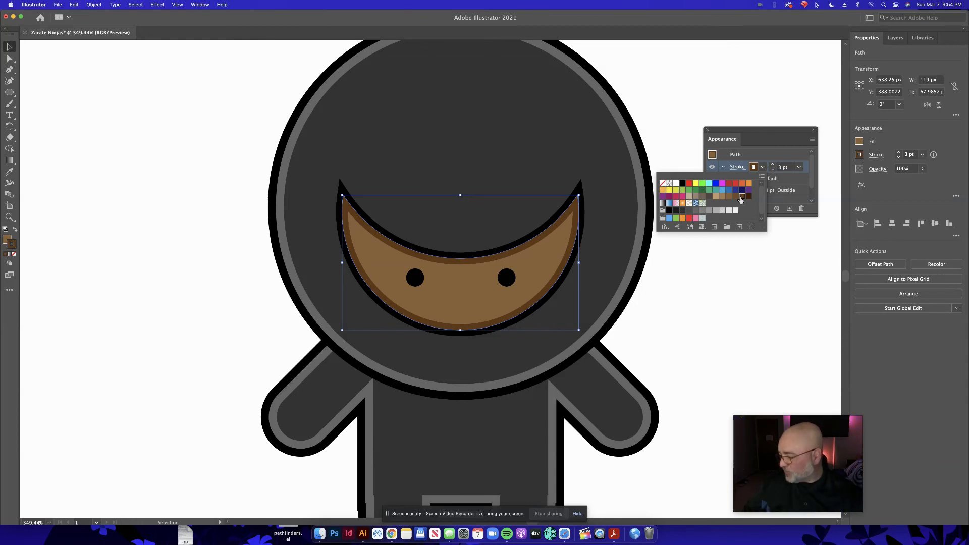
left_click(708, 132)
left_click(708, 131)
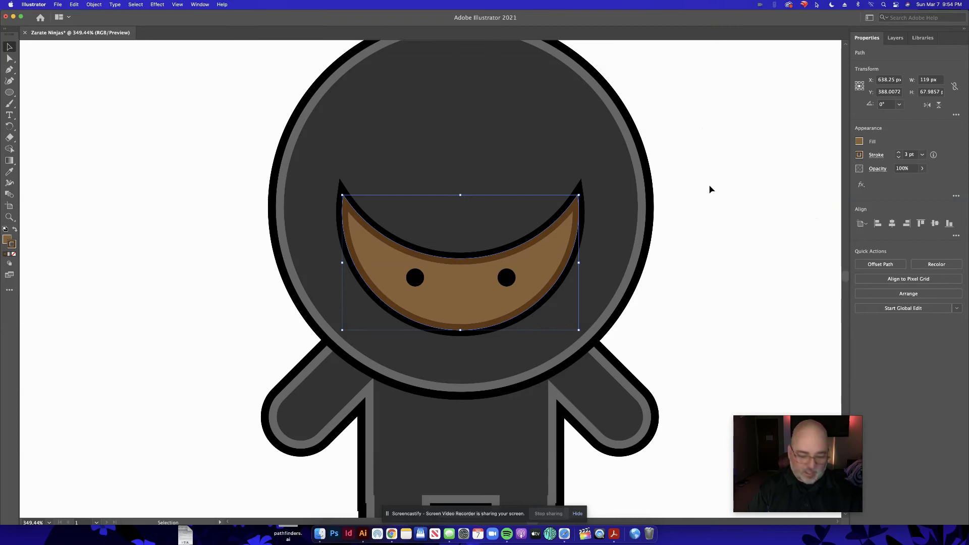
Scale the whole dark ninja up proportionally to about 433 by 646 px.
key("super+0")
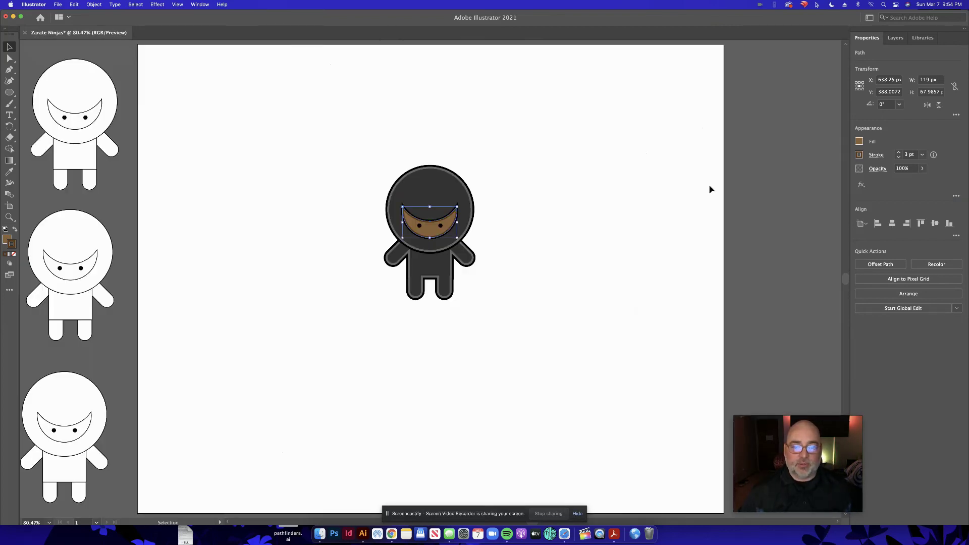
left_click(634, 239)
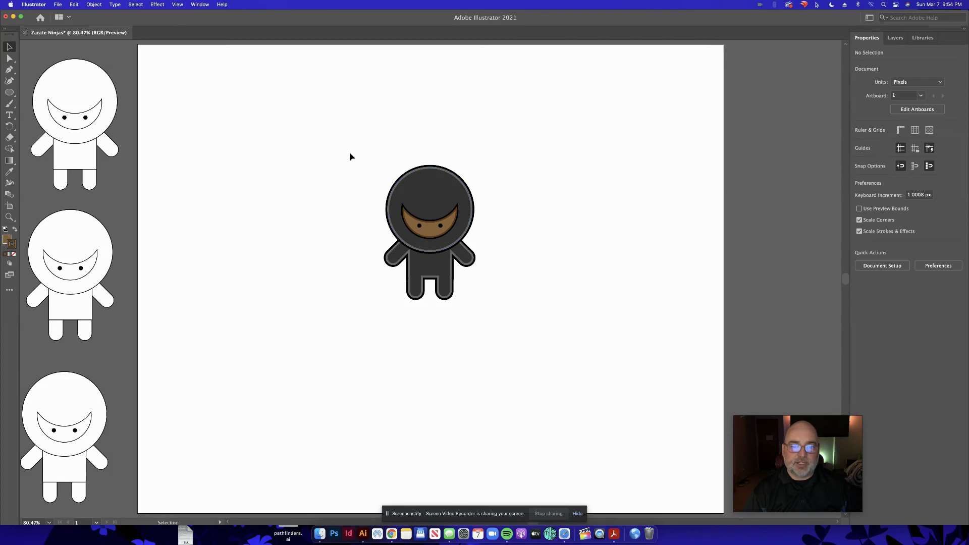
left_click_drag(468, 284, 481, 319)
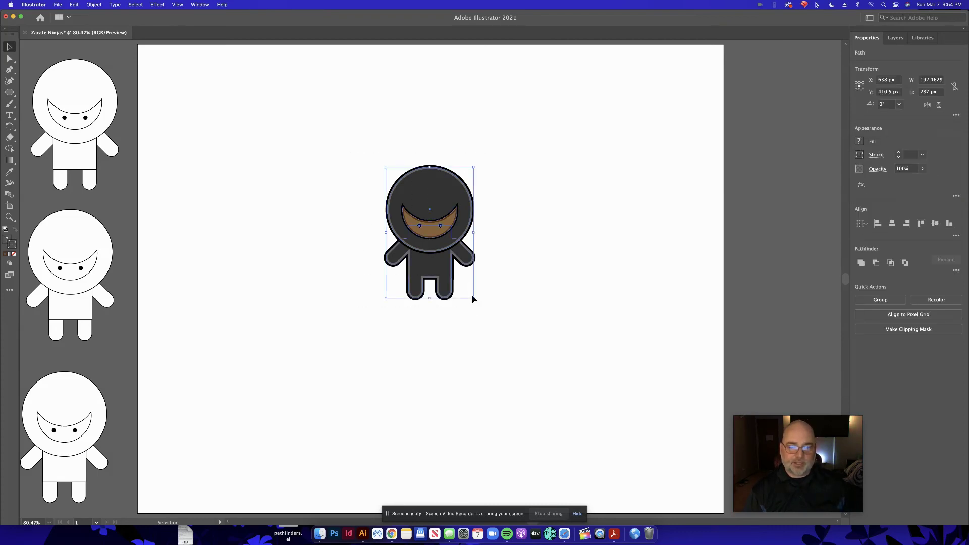
left_click_drag(475, 300, 623, 462)
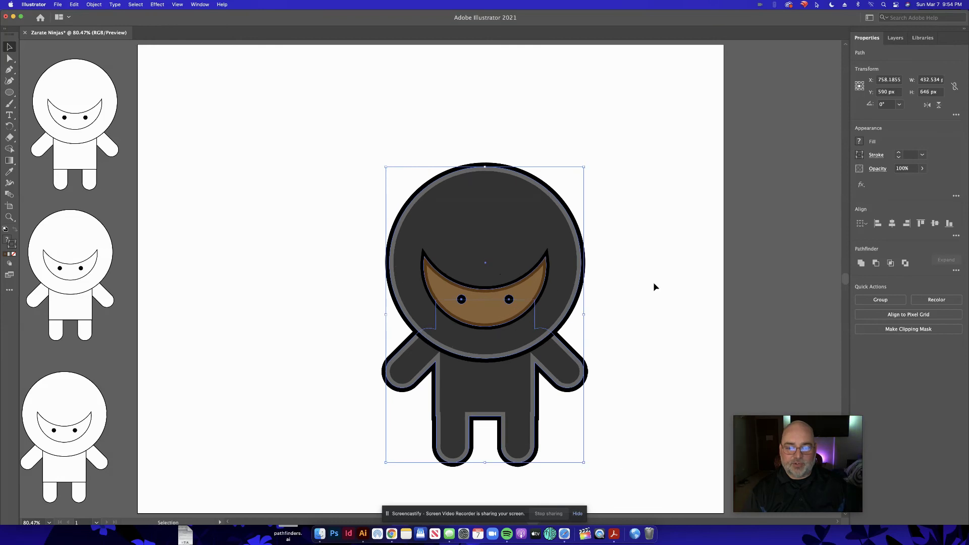
left_click(624, 354)
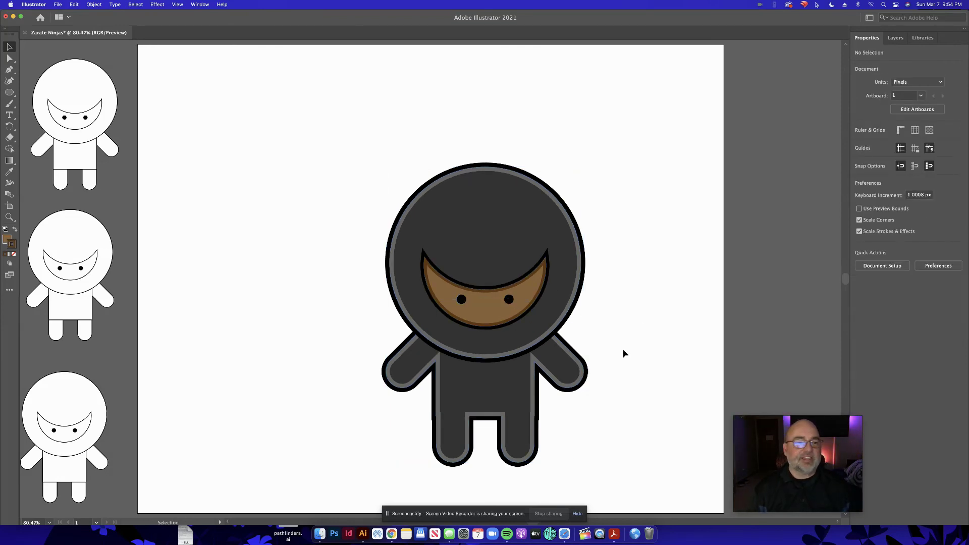
Move the enlarged ninja up and left to about X 685 px, Y 505 px, near the artboard's center.
left_click_drag(383, 188, 536, 419)
left_click_drag(572, 467, 571, 467)
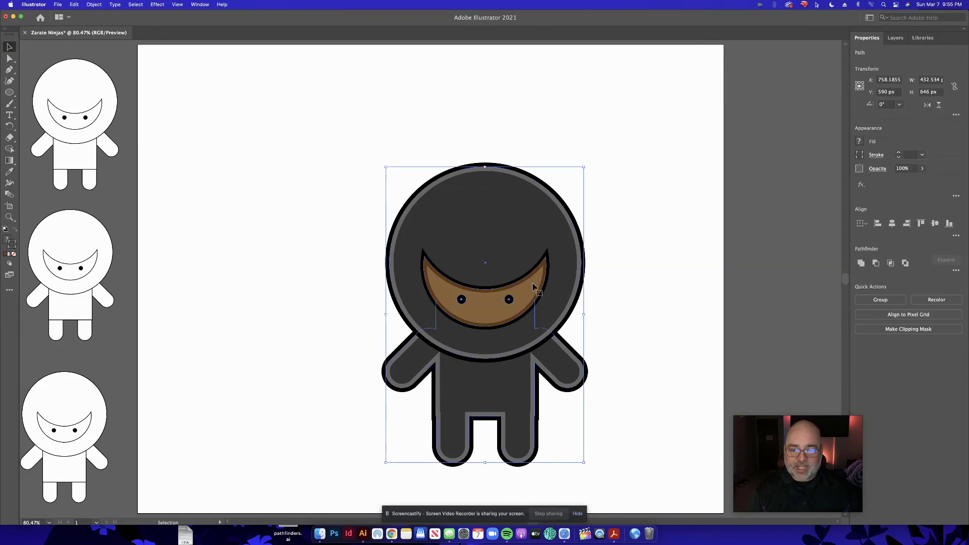
left_click_drag(526, 240, 494, 202)
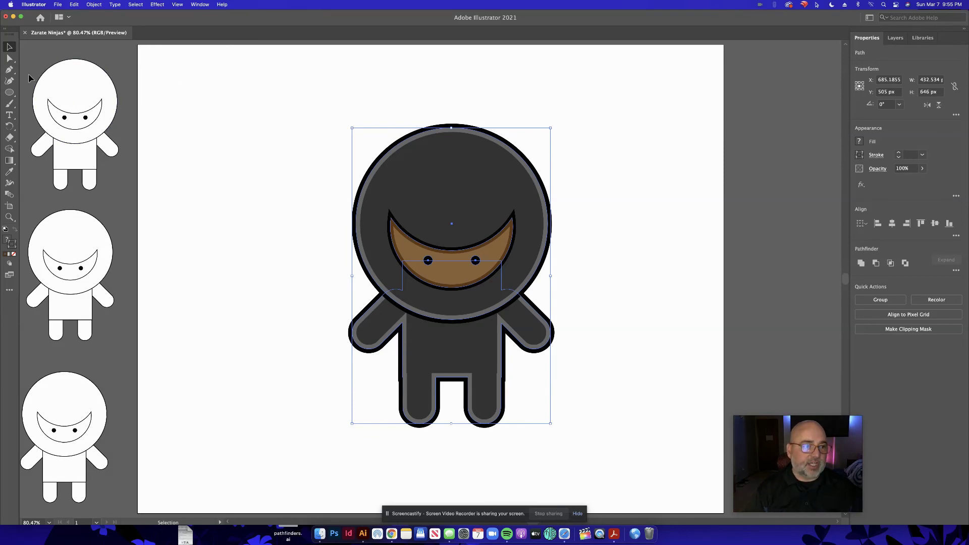
Move the uppermost spare white ninja copy onto the artboard's upper-left area, beside the finished ninja.
left_click(99, 154)
left_click_drag(109, 79, 264, 108)
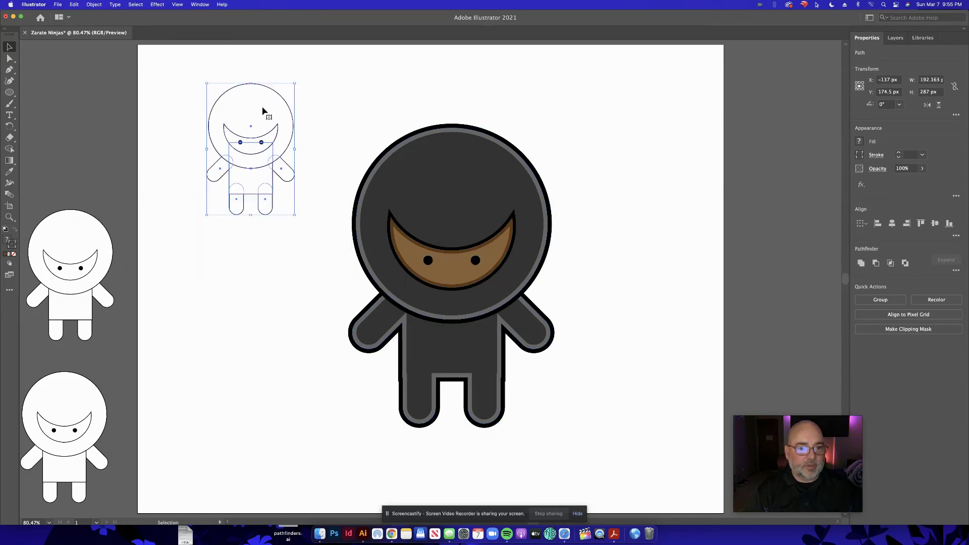
left_click(173, 177)
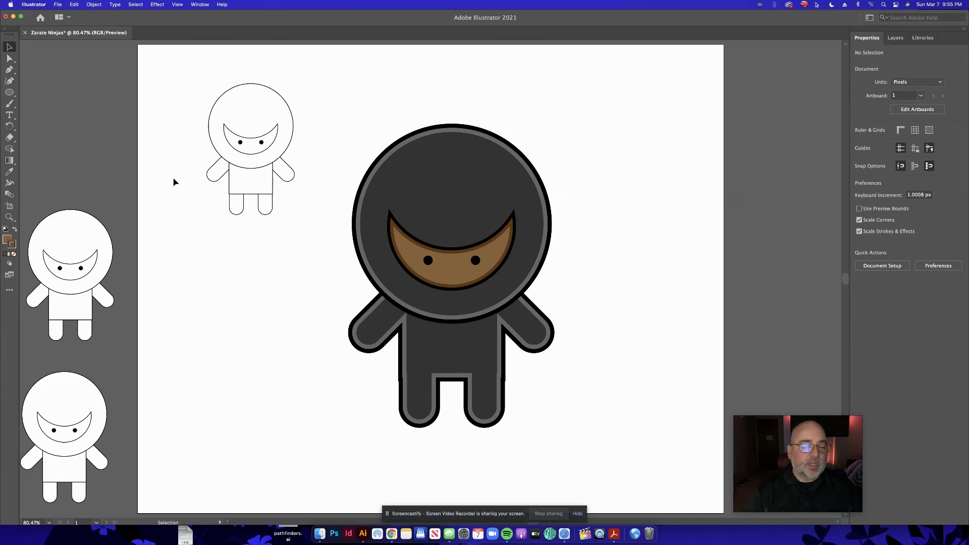
Rotate the white ninja's left arm and left leg outward so both limbs swing up toward horizontal.
left_click(211, 174)
left_click_drag(202, 176, 204, 156)
left_click(233, 208)
mouse_move(227, 219)
left_mouse_down()
mouse_move(208, 203)
mouse_move(217, 202)
left_mouse_up()
Rotate the white ninja's right leg inward to about 322° and its right arm to 0°, keeping both attached to the torso.
left_click(262, 211)
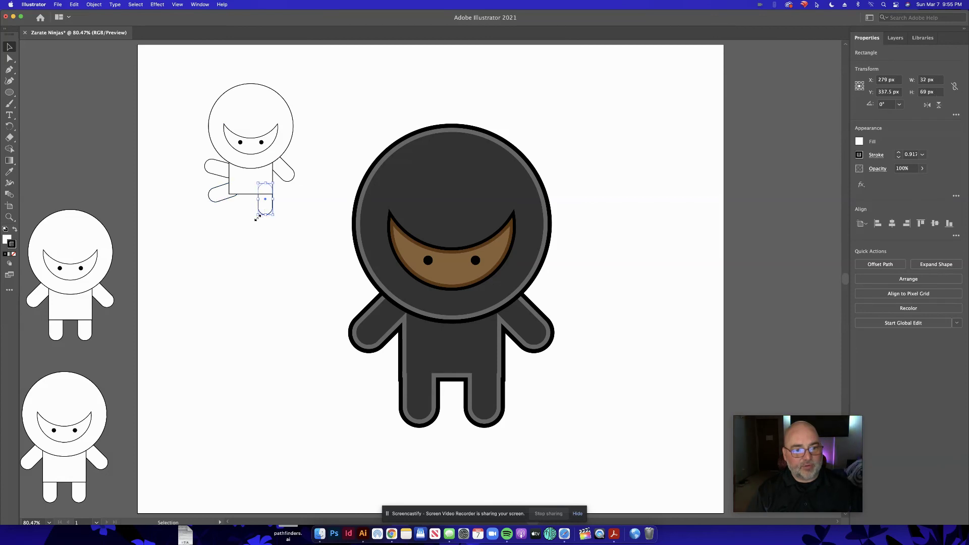
mouse_move(255, 216)
left_mouse_down()
mouse_move(276, 200)
mouse_move(262, 202)
left_mouse_up()
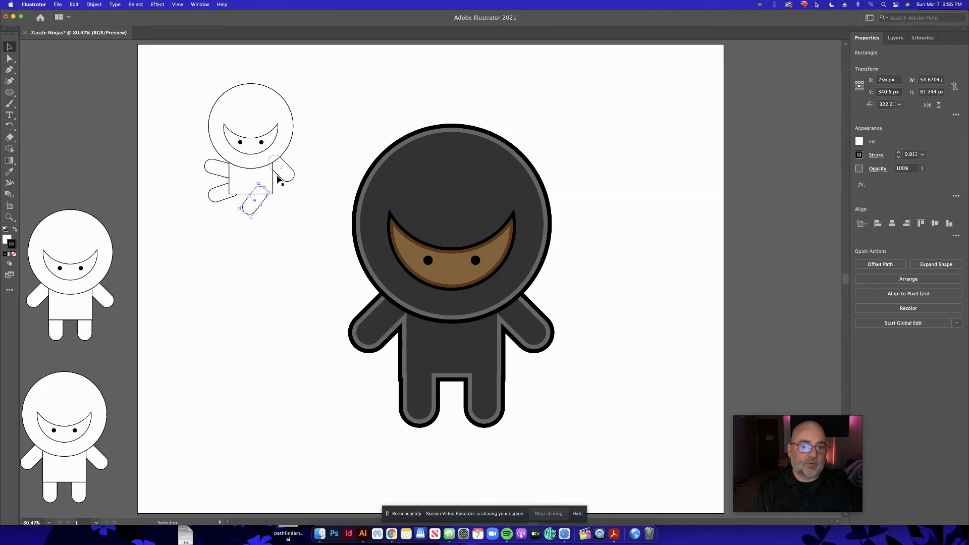
left_click(282, 176)
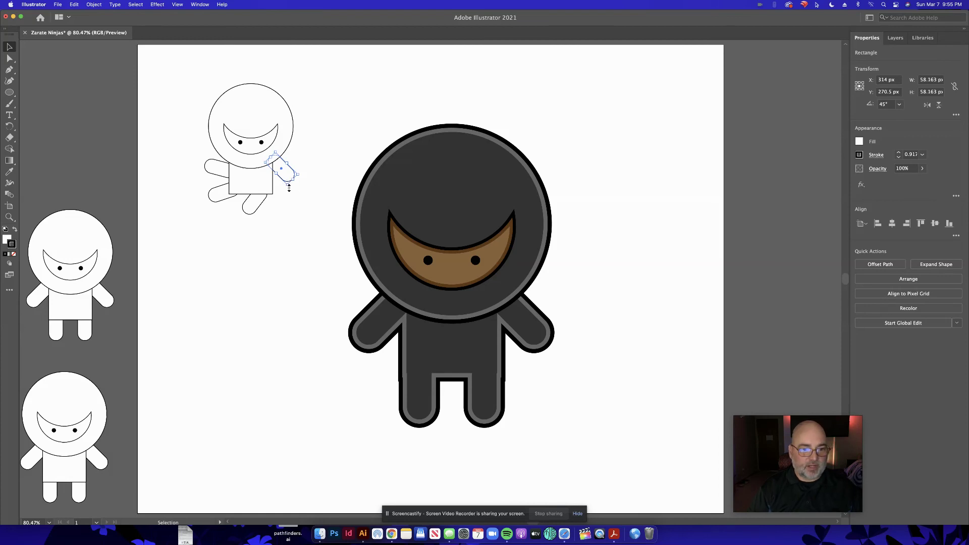
mouse_move(290, 185)
left_mouse_down()
mouse_move(277, 198)
mouse_move(282, 178)
left_mouse_up()
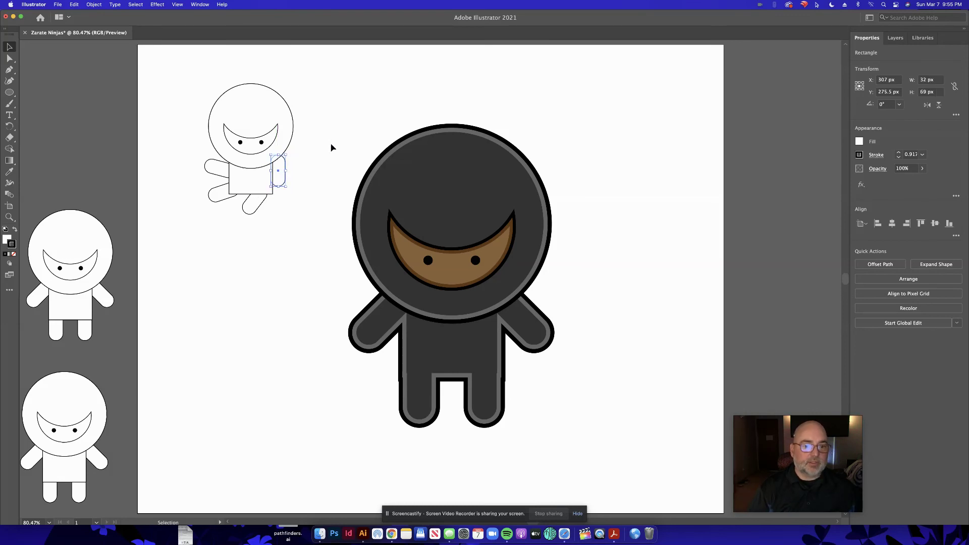
left_click(334, 142)
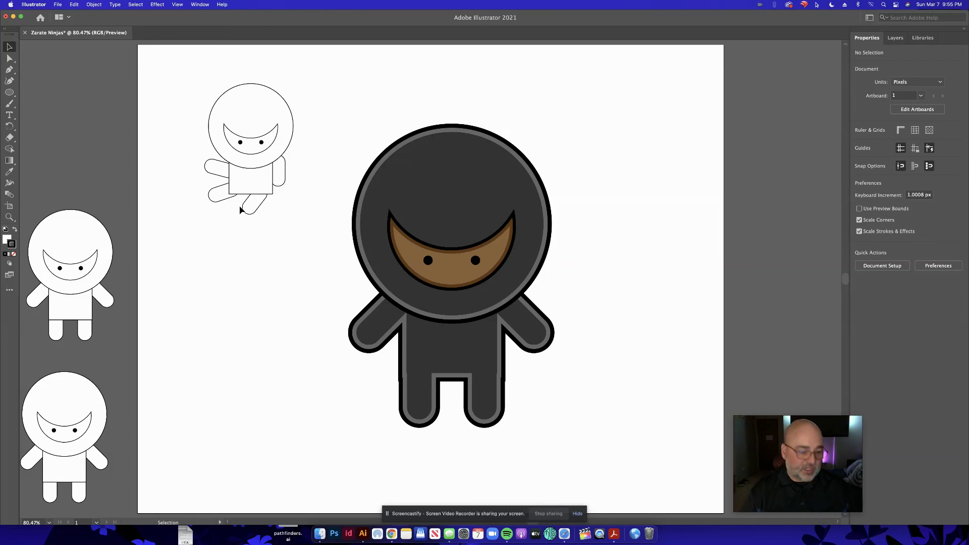
Unite the white ninja's torso, arms and legs into a single body shape.
key("z")
left_click_drag(199, 104, 359, 194)
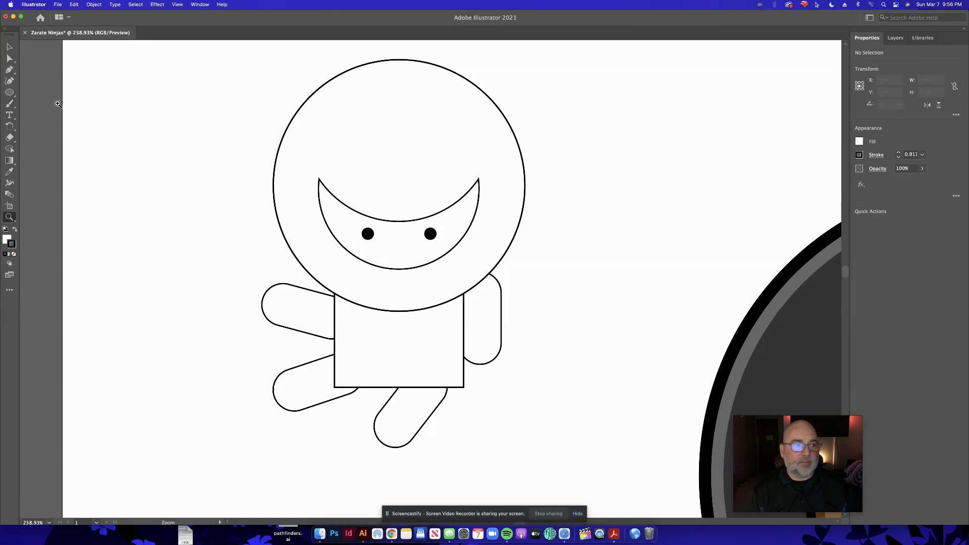
left_click(9, 46)
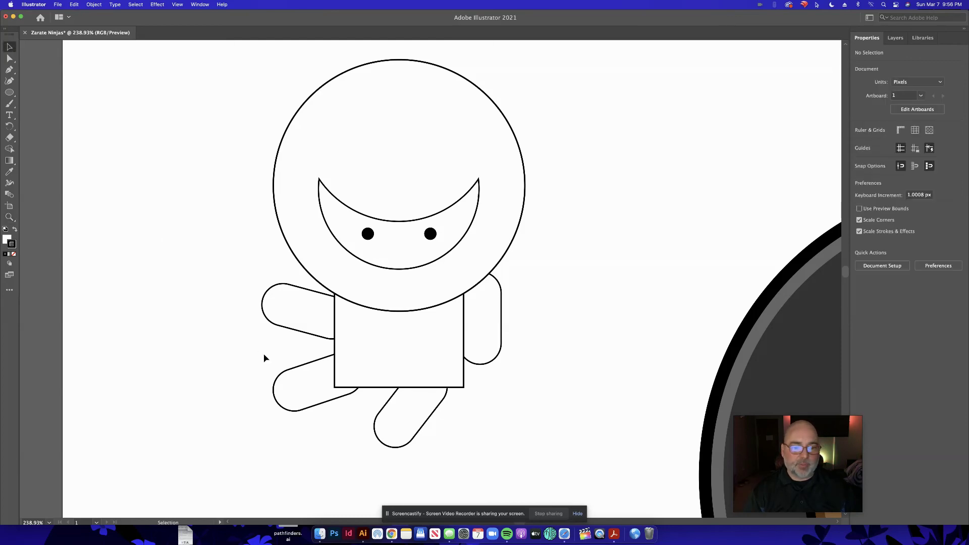
left_click_drag(511, 439, 513, 446)
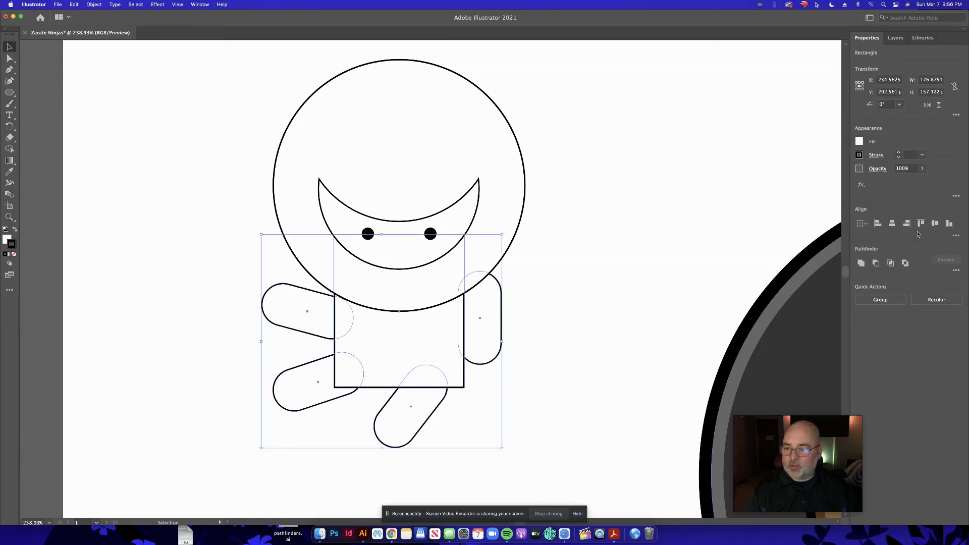
left_click(861, 263)
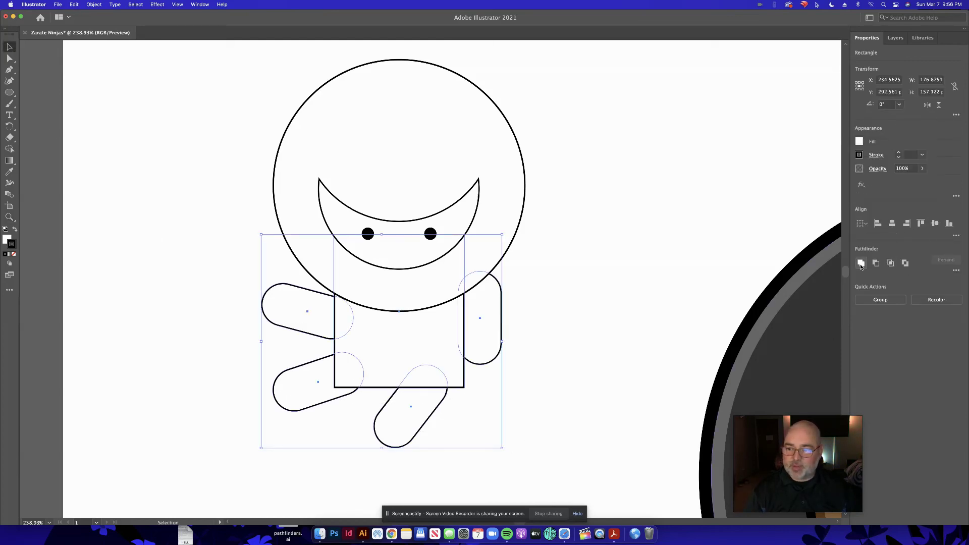
Give the white ninja's head and united body a 4 pt stroke aligned to the outside.
left_click(615, 270)
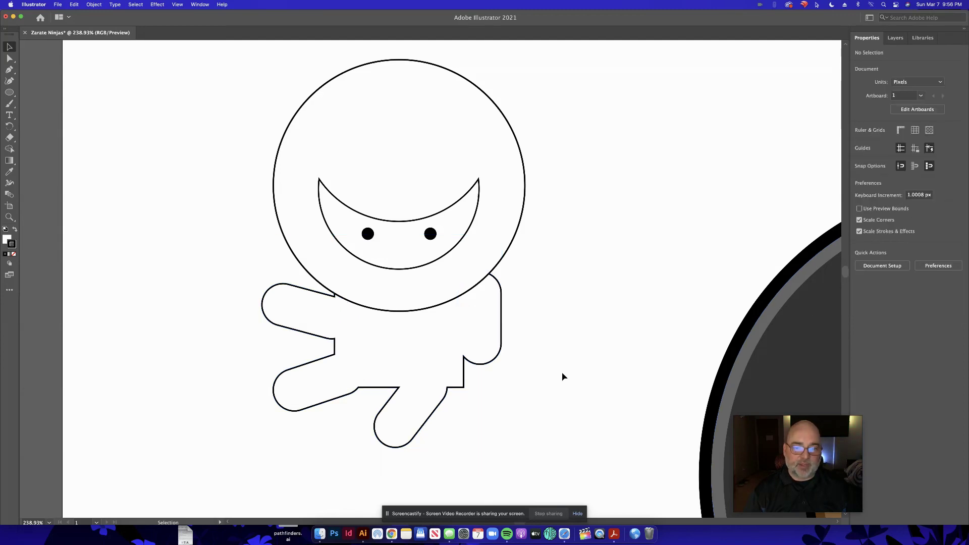
left_click(472, 329)
left_click(523, 167, "shift")
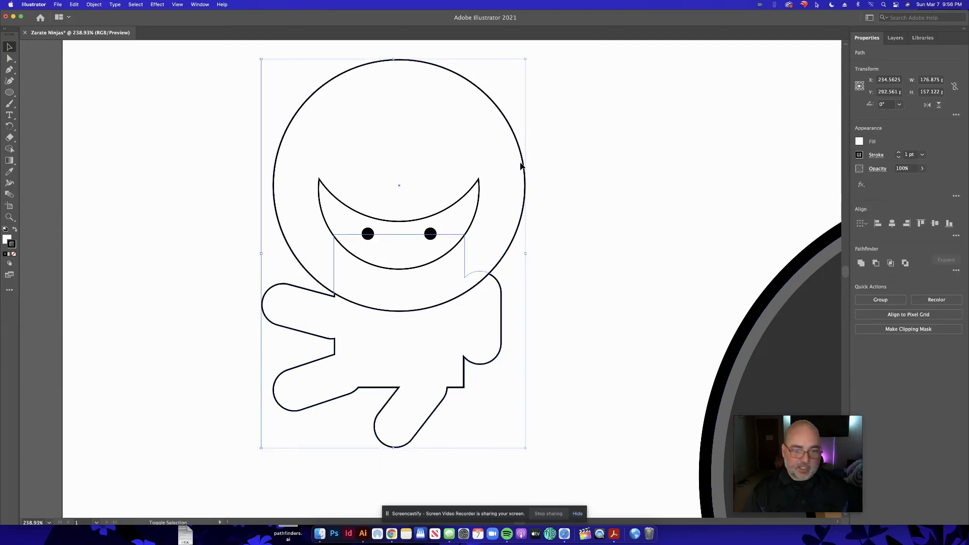
left_click(899, 153)
left_click(899, 153)
left_click(899, 153)
left_click(873, 159)
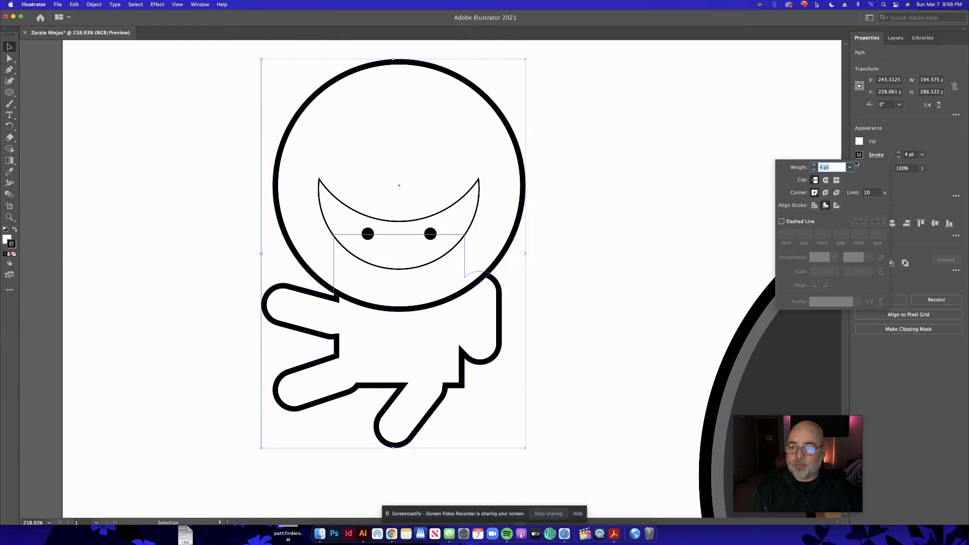
left_click(837, 206)
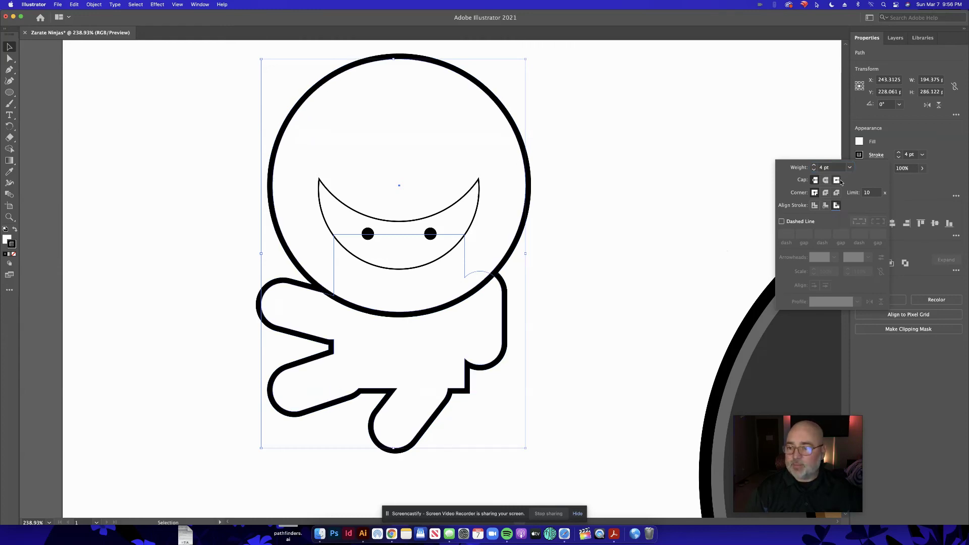
Fill the ninja's head and body with dark red and colour their outside stroke dark orange.
left_click(858, 142)
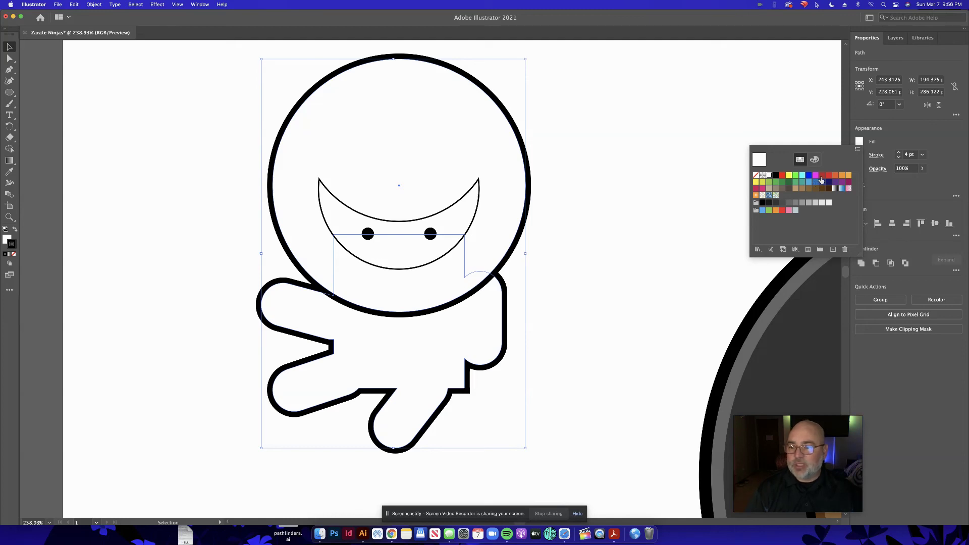
left_click(822, 178)
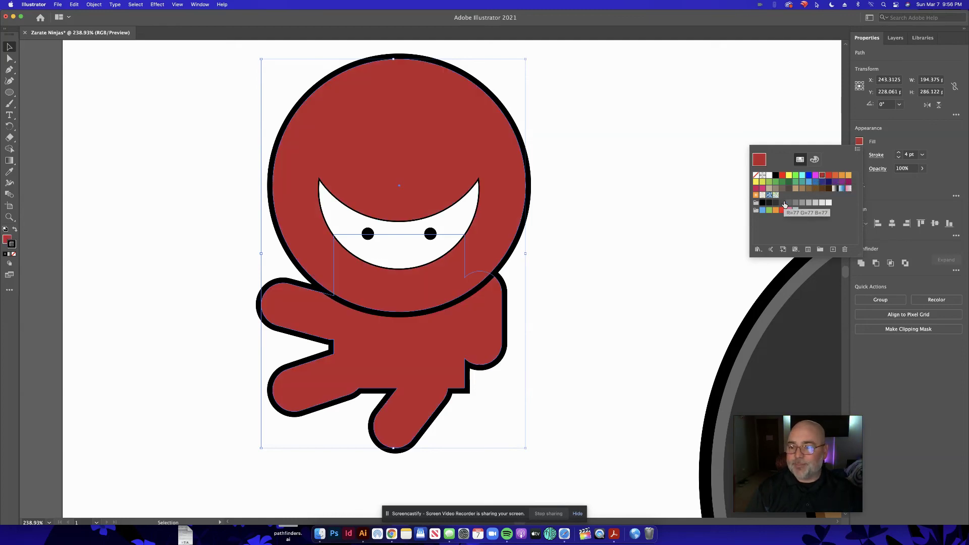
left_click(877, 155)
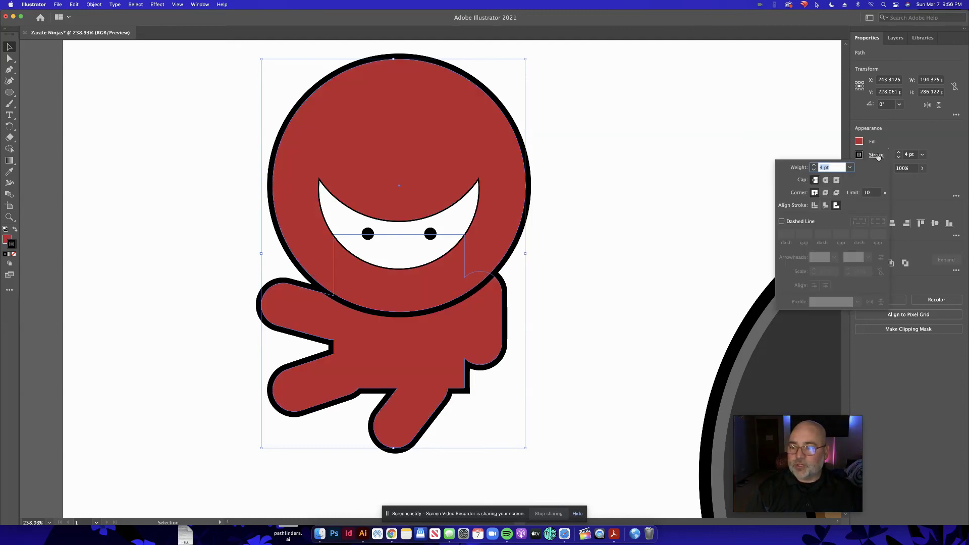
left_click(858, 156)
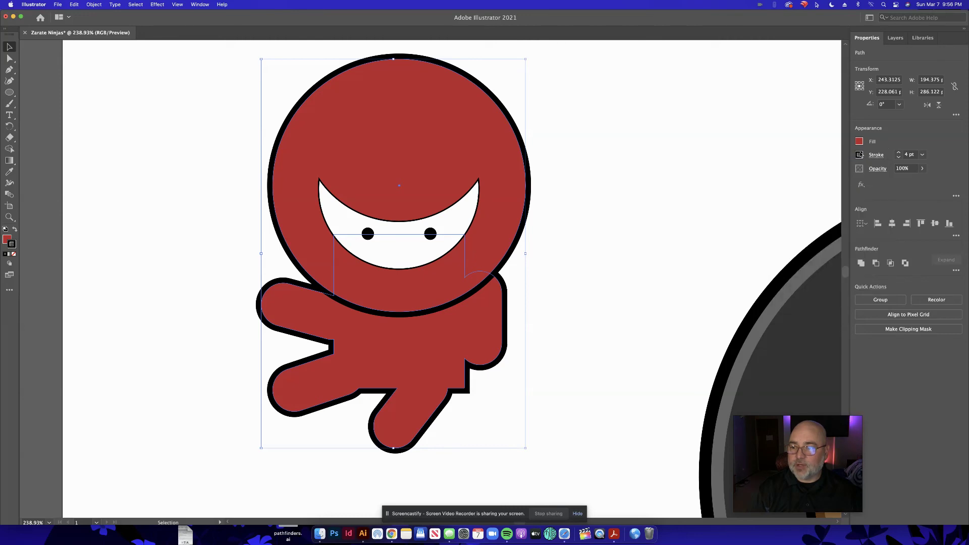
left_click(859, 155)
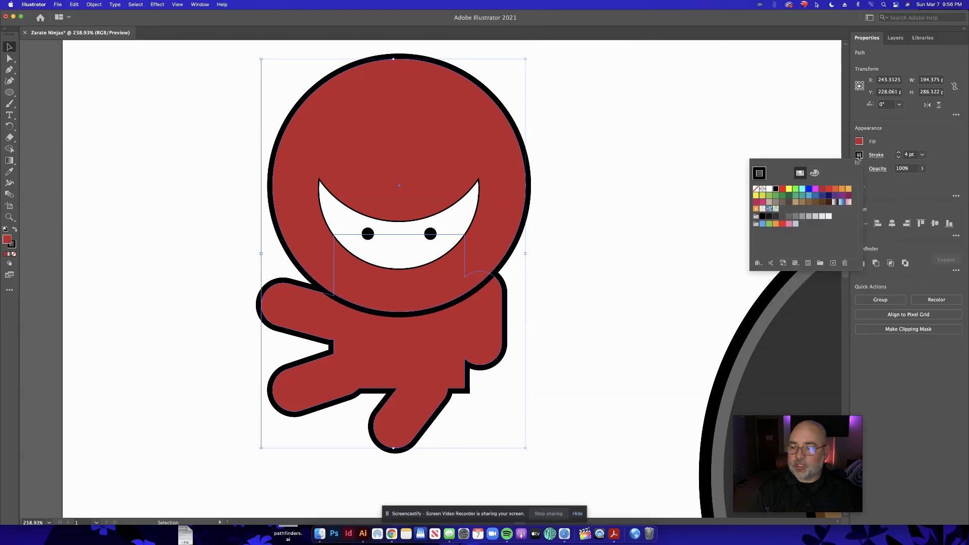
left_click(836, 190)
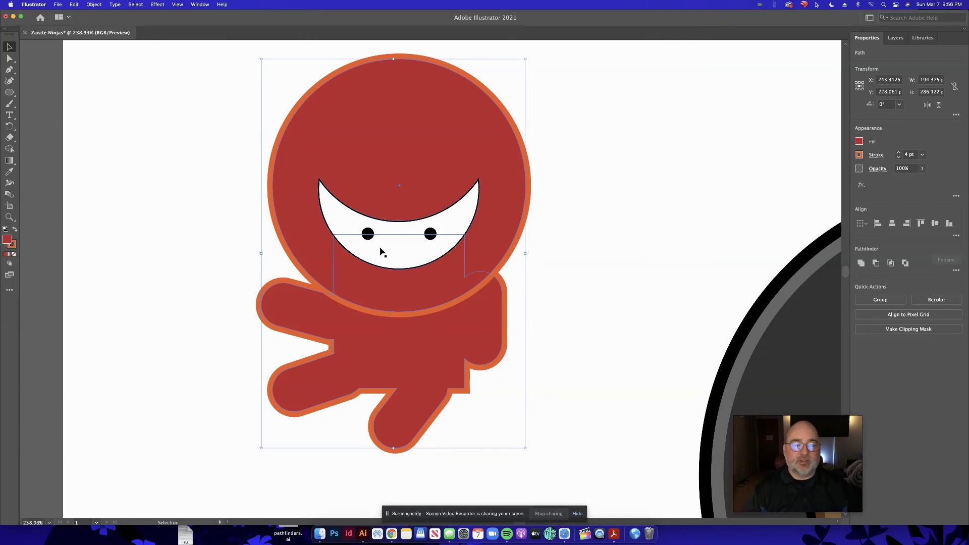
Add a second 4 pt stroke to the head and body in light yellow-orange, aligned to the inside.
left_click(956, 196)
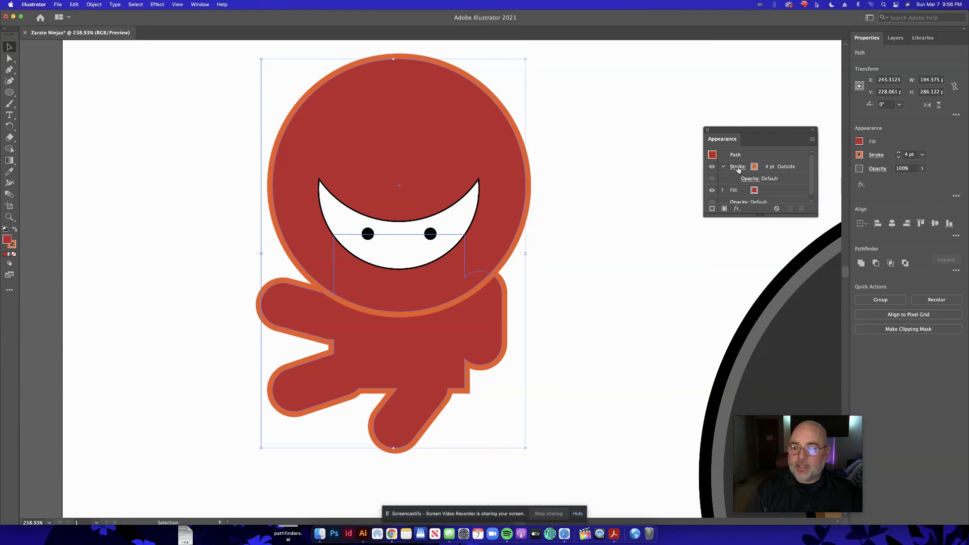
left_click(813, 139)
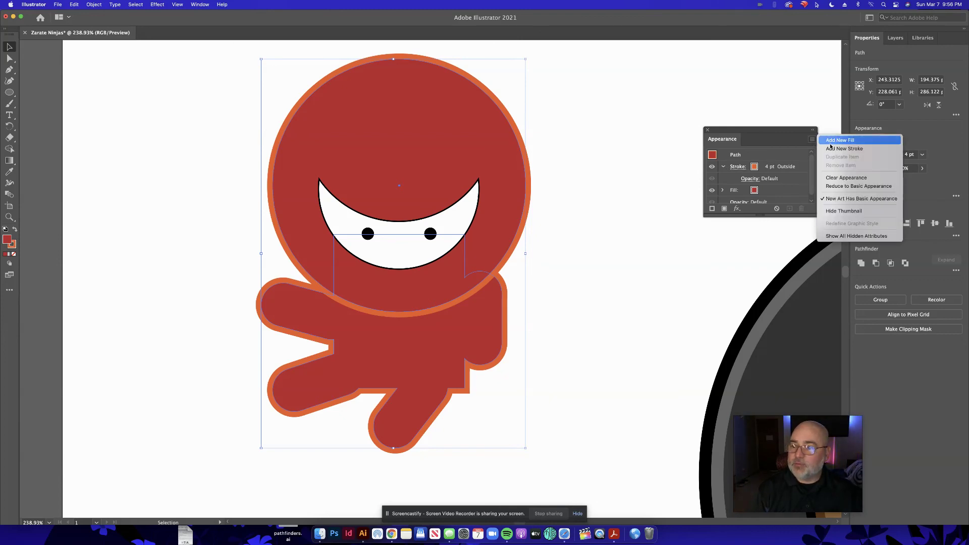
left_click(832, 149)
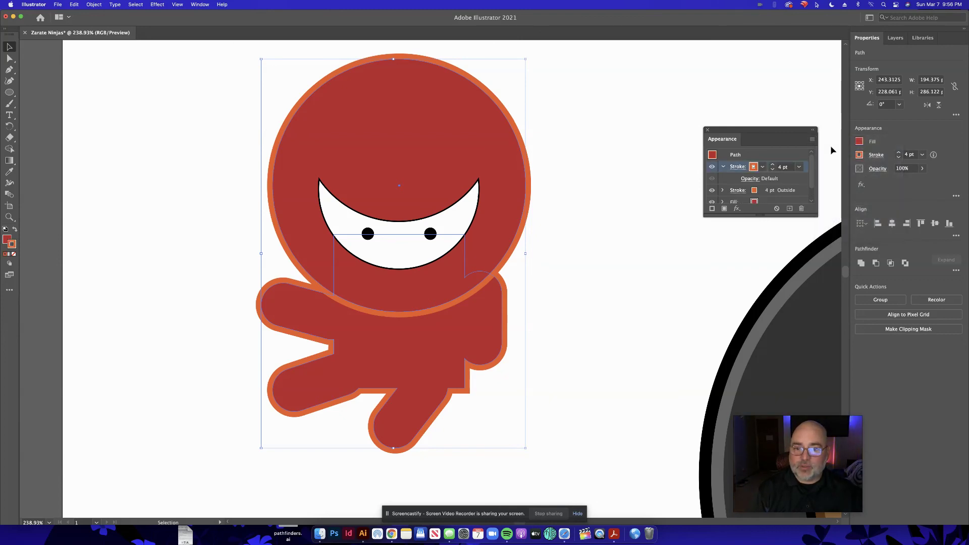
left_click(764, 167)
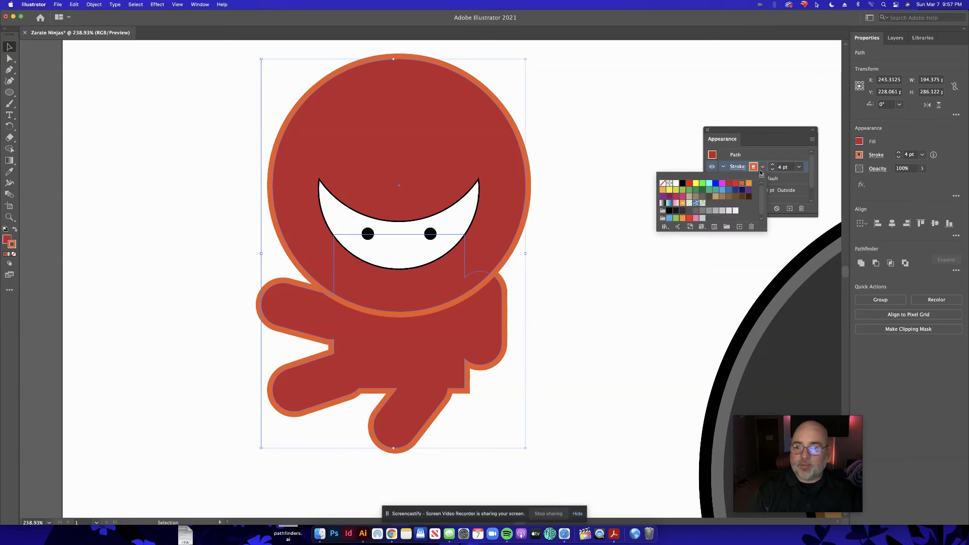
left_click(668, 192)
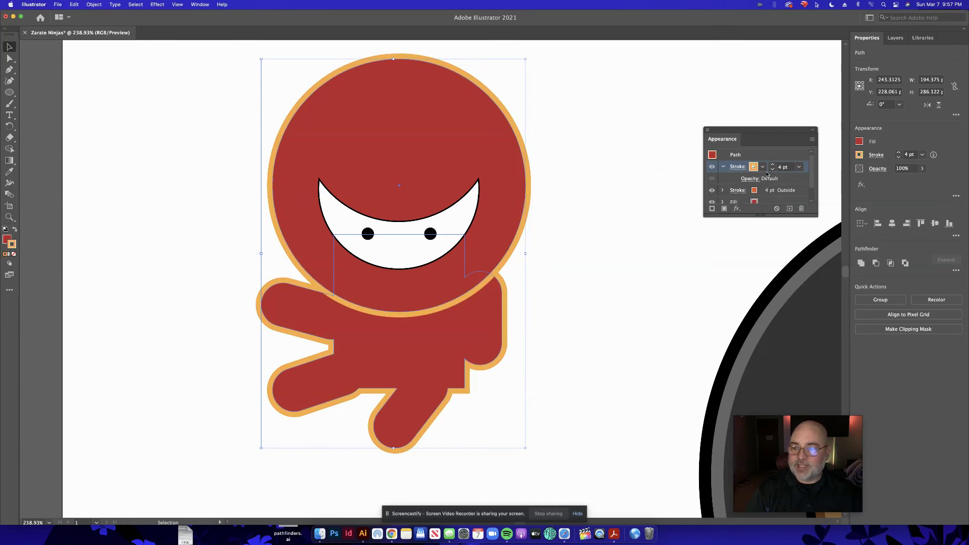
left_click(738, 167)
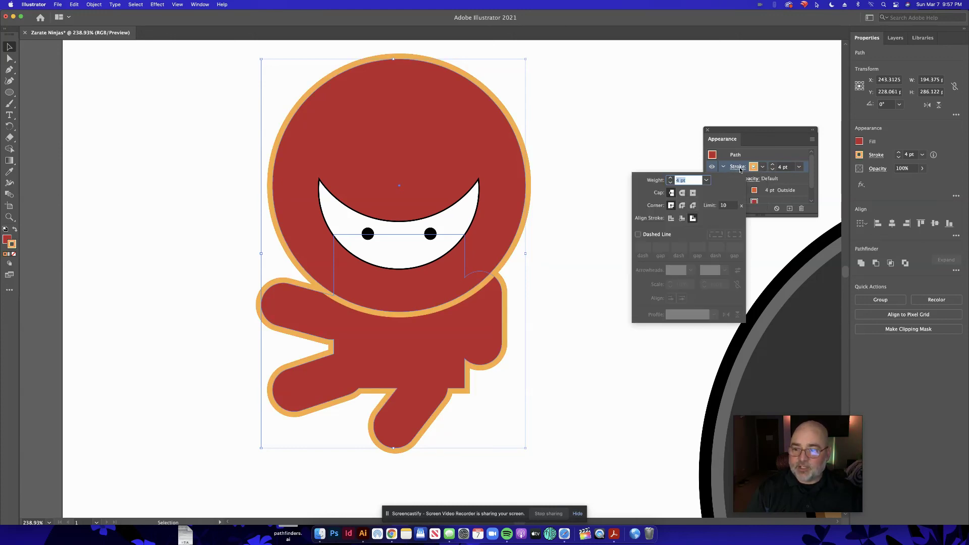
left_click(682, 218)
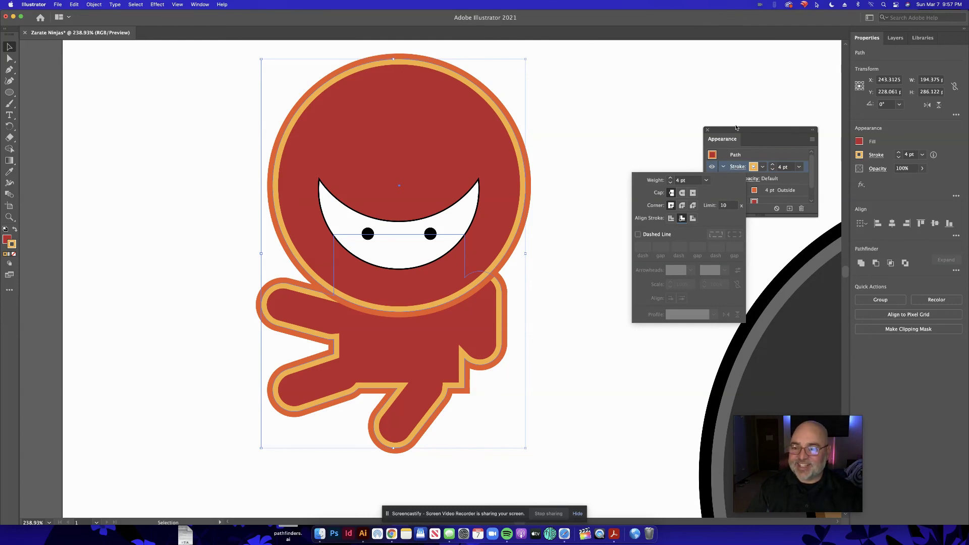
Fill the crescent-shaped eye opening on the red ninja's face with a grey-brown colour.
left_click(461, 216)
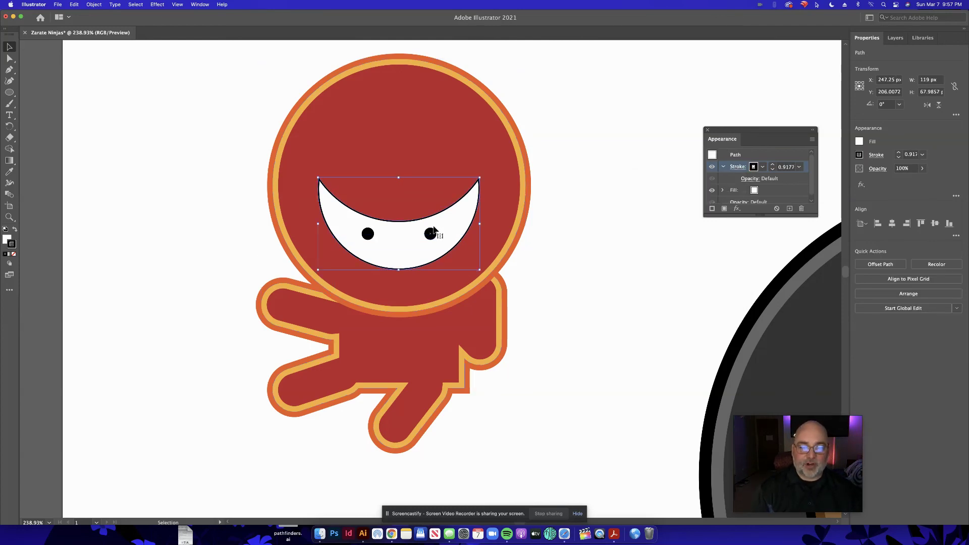
left_click(860, 153)
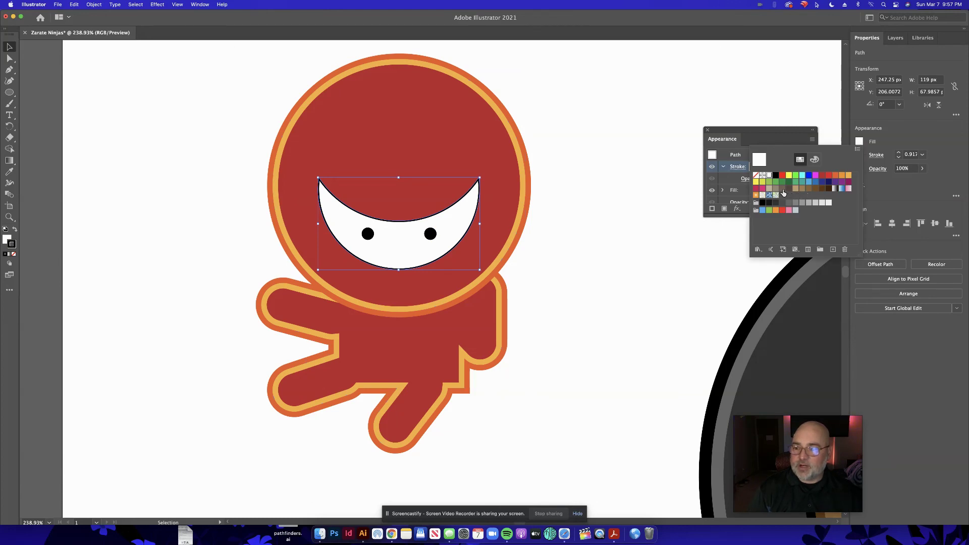
left_click(783, 190)
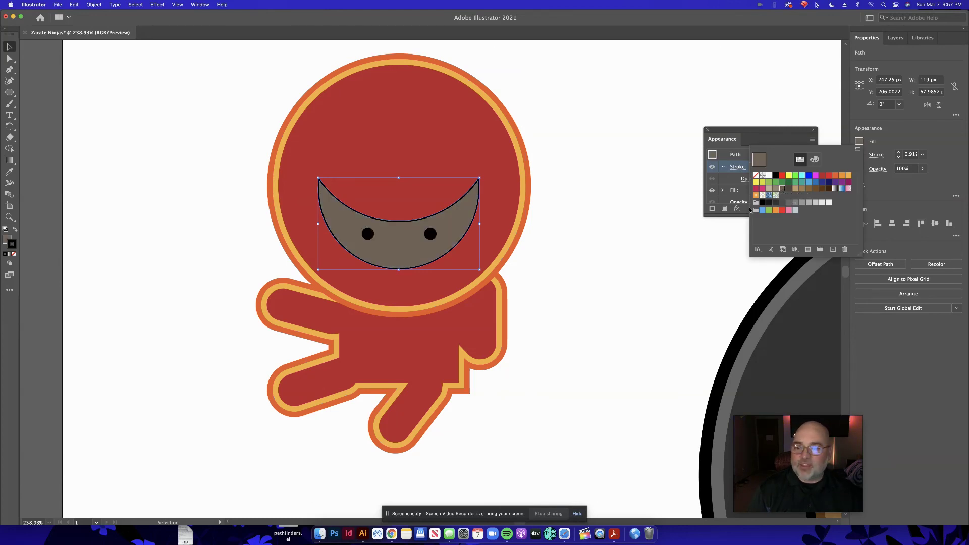
left_click(772, 141)
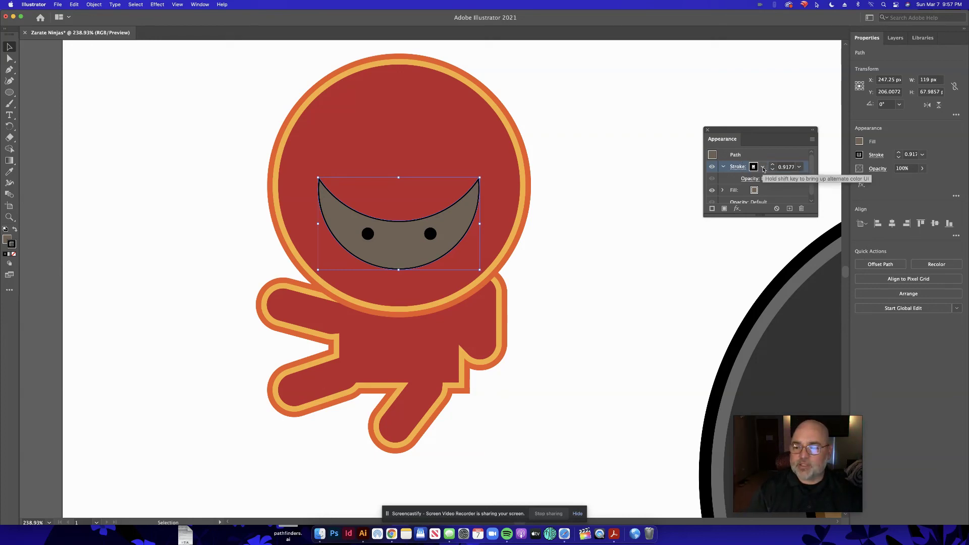
Give the crescent eye opening a 3 pt dark orange stroke aligned to the outside.
left_click(753, 169)
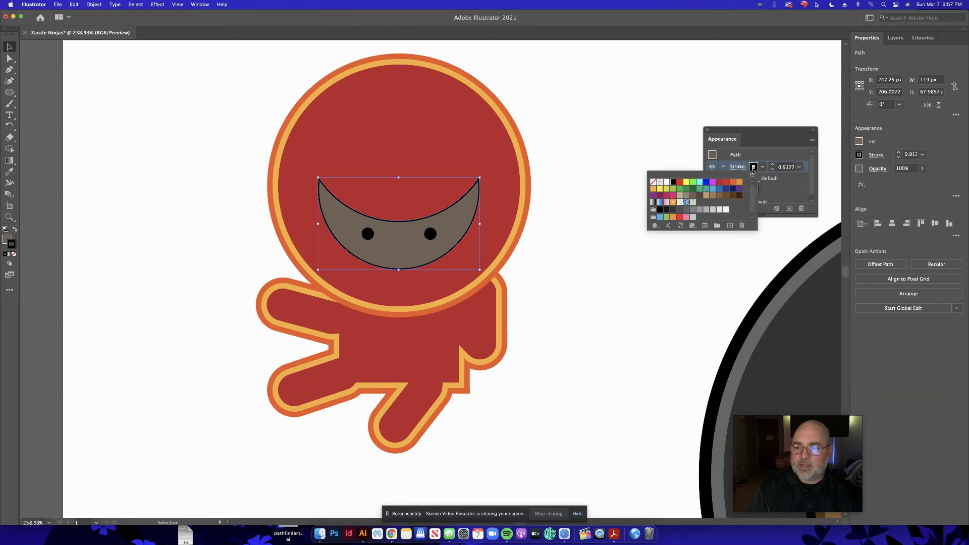
left_click(733, 182)
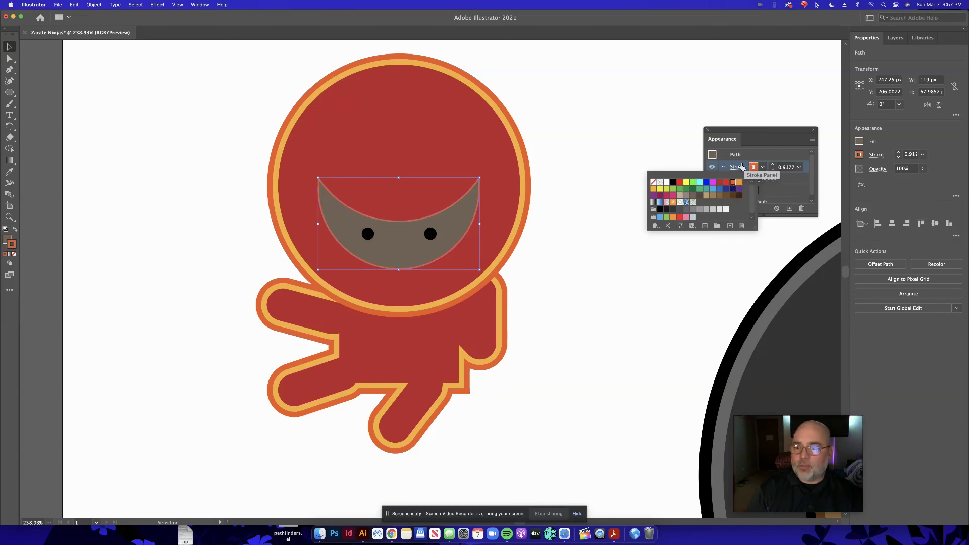
left_click(740, 168)
left_click(740, 168)
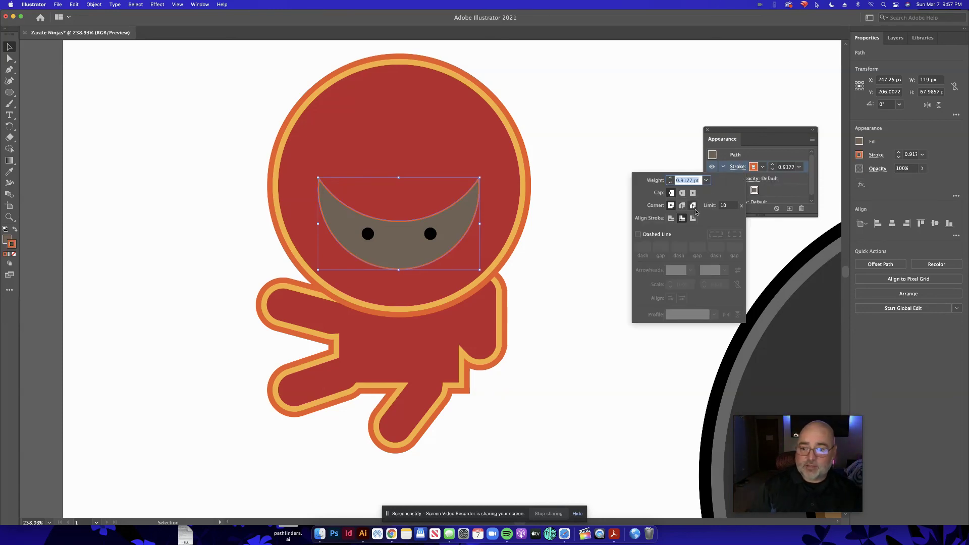
left_click(693, 218)
left_click(671, 178)
left_click(672, 179)
left_click(673, 178)
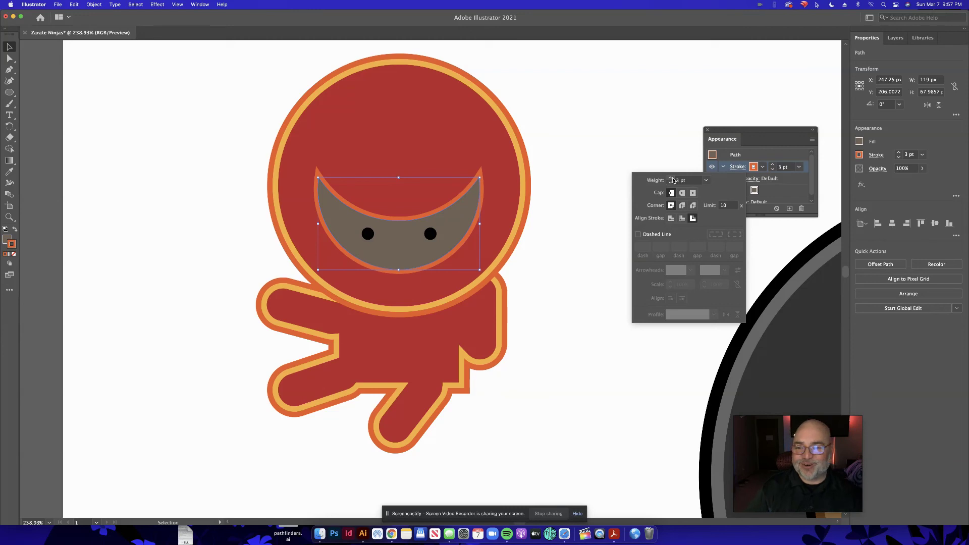
left_click(766, 153)
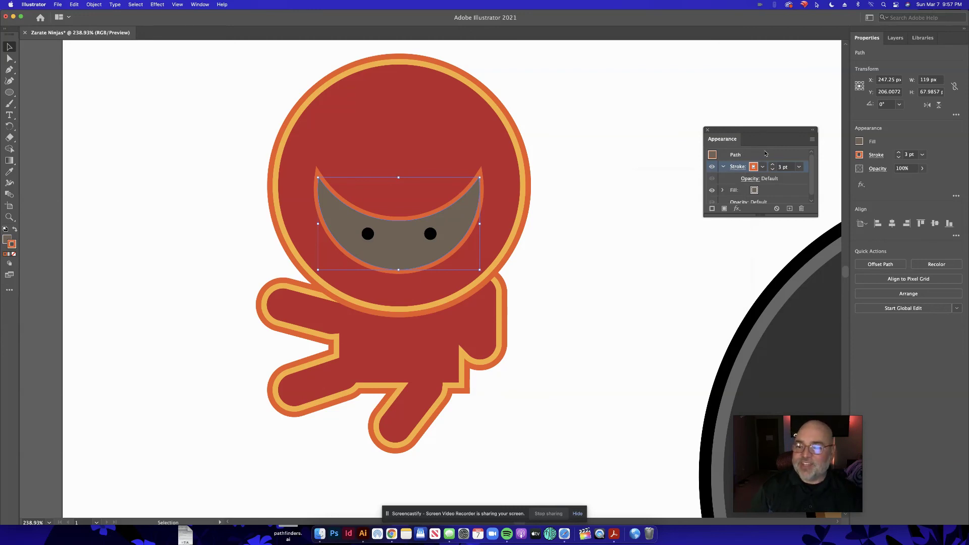
left_click(812, 140)
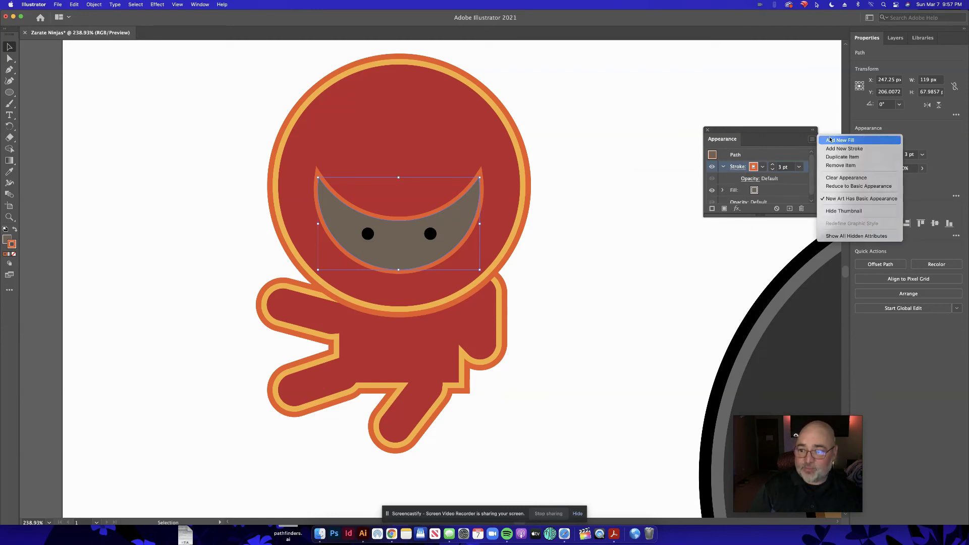
left_click(831, 140)
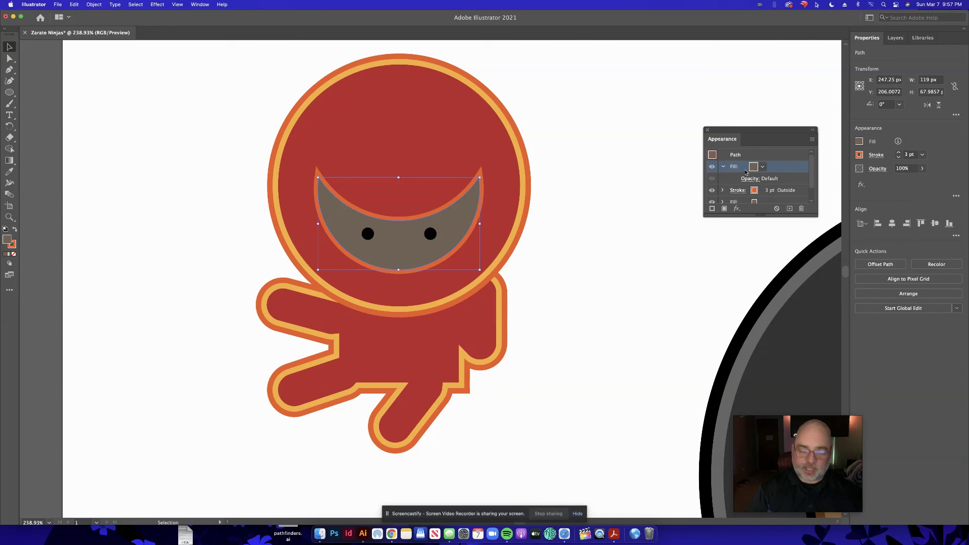
key("super+z")
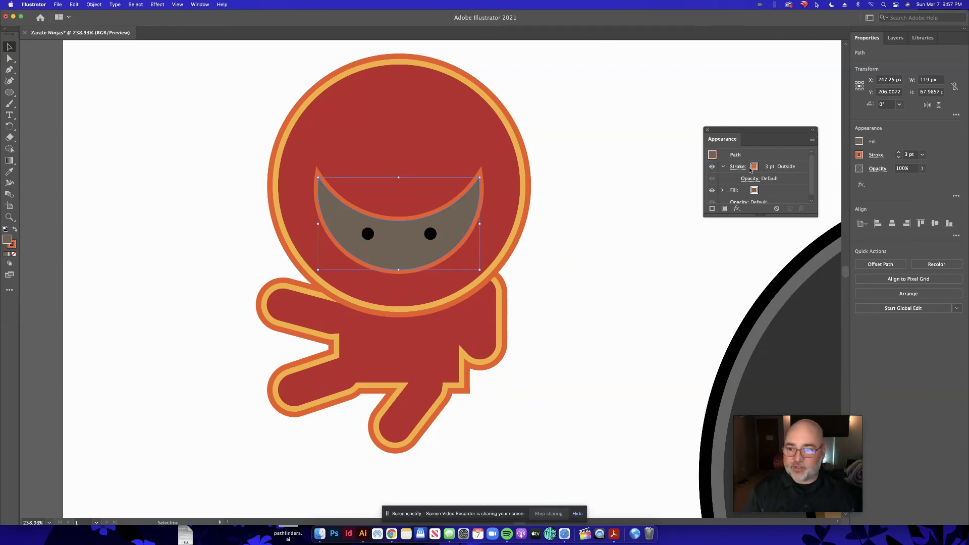
Add a second 3 pt stroke to the crescent eye opening in dark grey-brown, aligned to the inside.
left_click(811, 140)
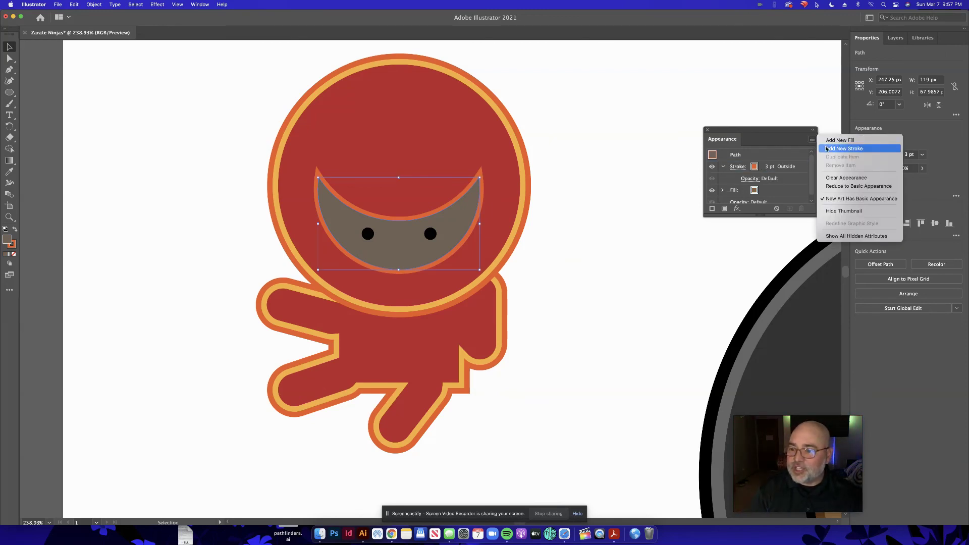
left_click(827, 148)
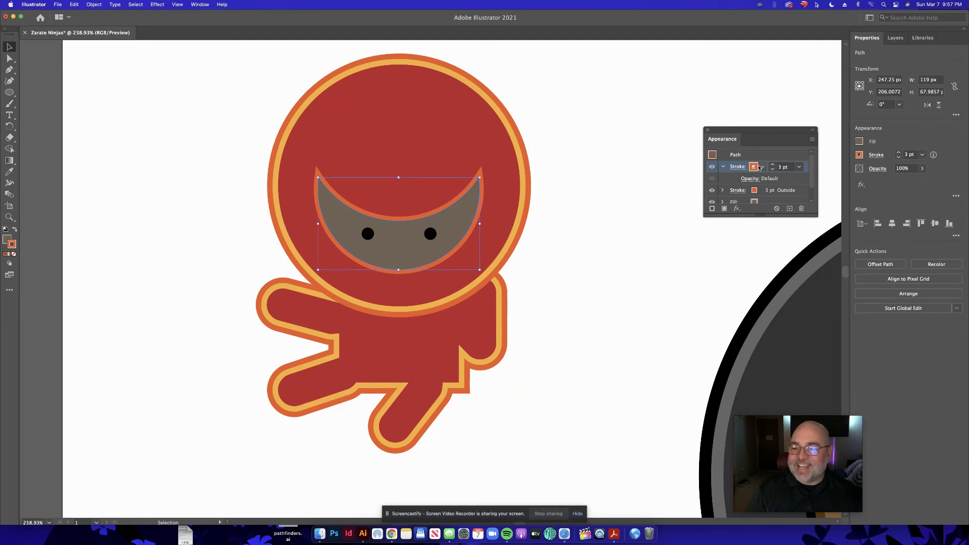
left_click(738, 167)
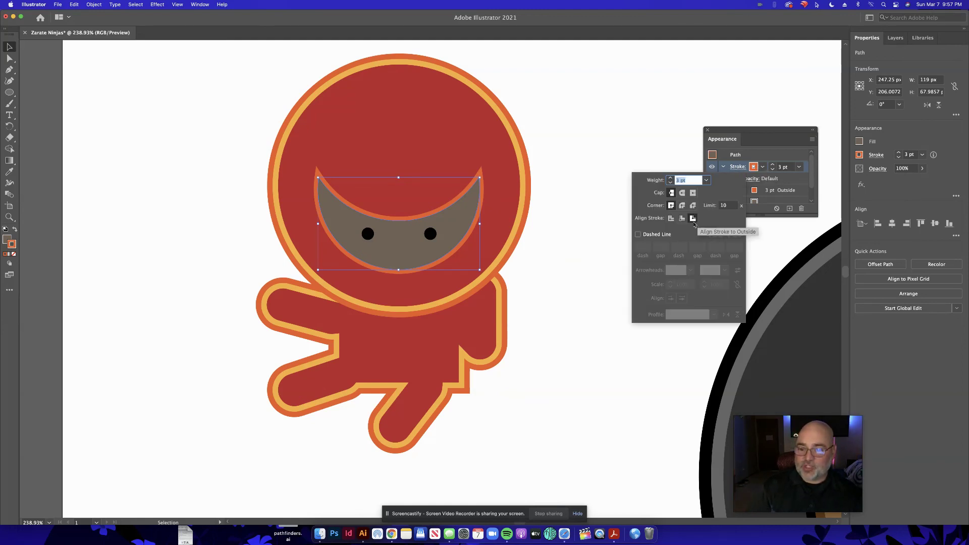
left_click(682, 219)
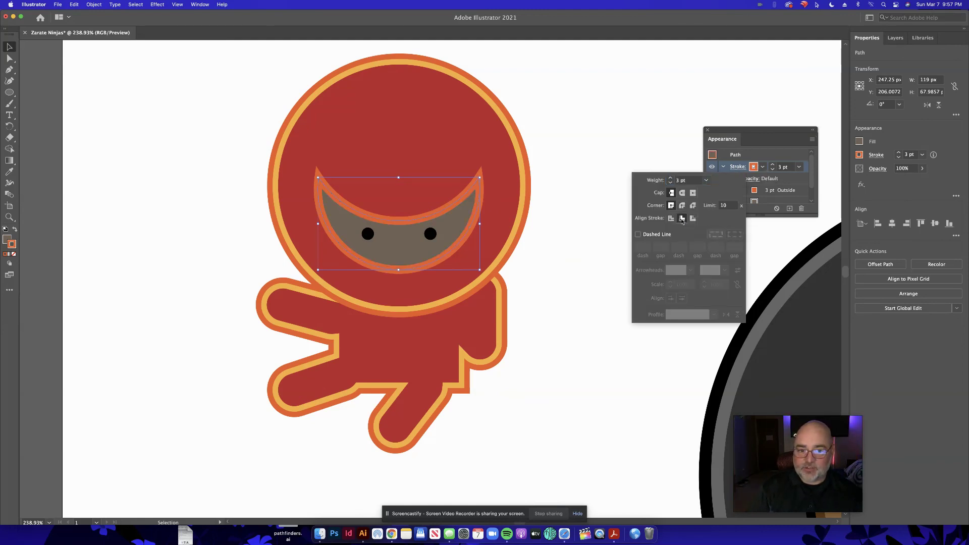
left_click(762, 167)
left_click(762, 167)
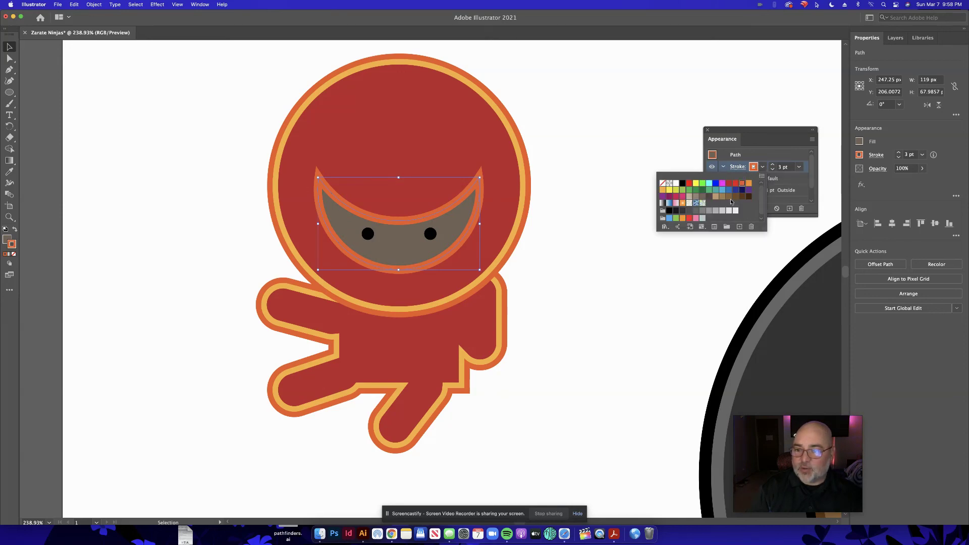
left_click(711, 197)
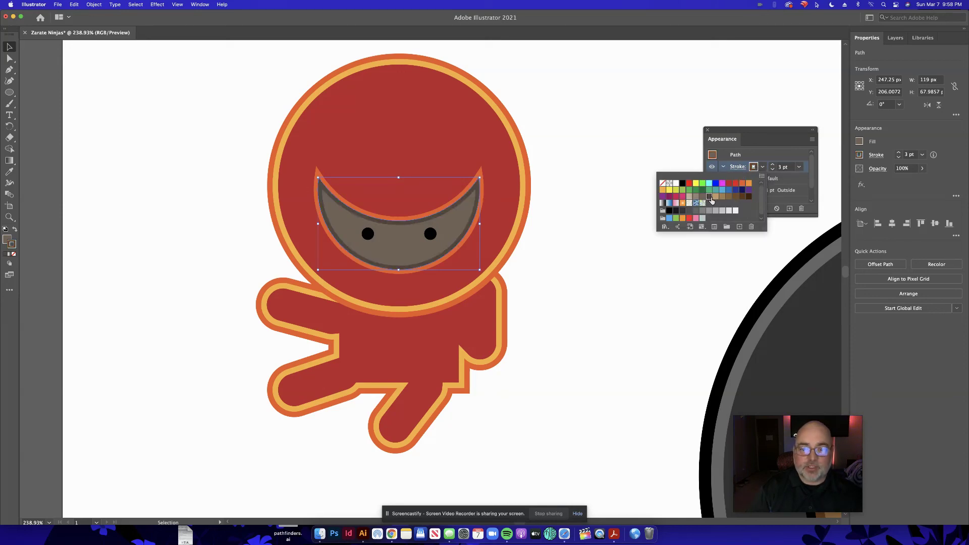
Enlarge the whole red ninja proportionally to about 298 px wide and 438 px high.
left_click(768, 122)
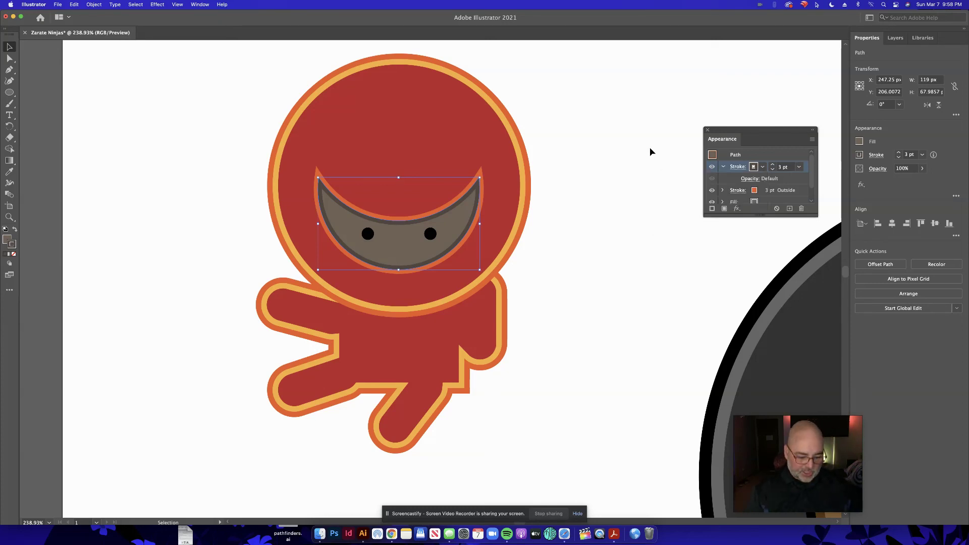
key("super+1")
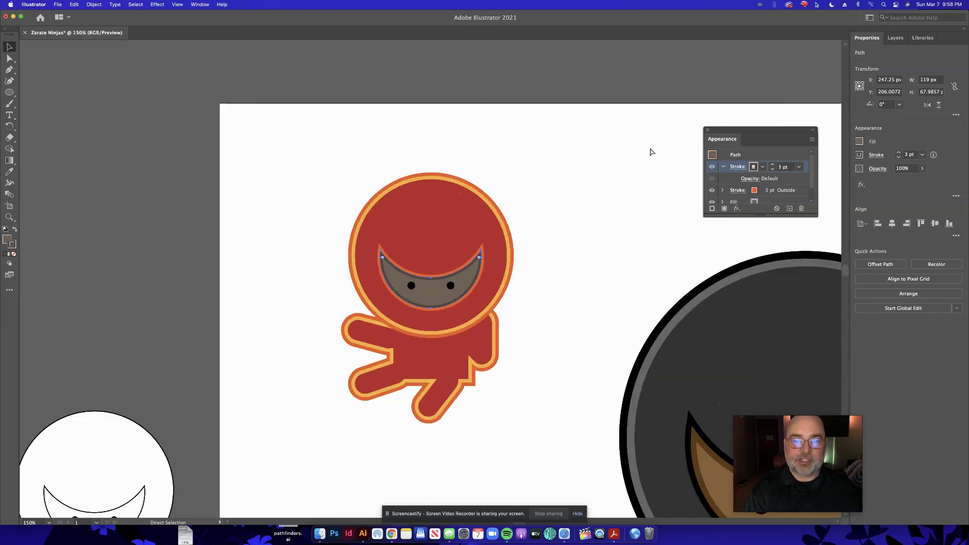
left_click_drag(580, 432, 468, 318)
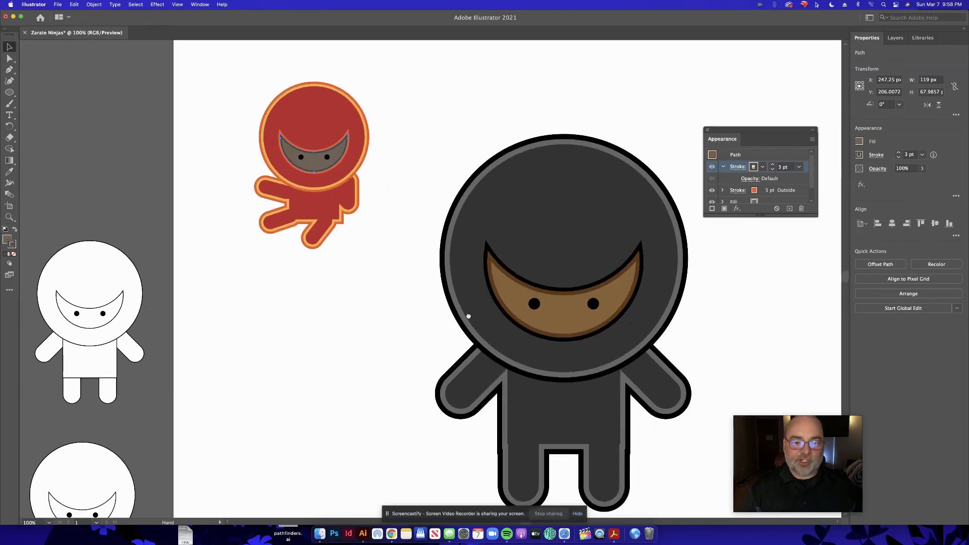
key("super+minus")
key("super+minus")
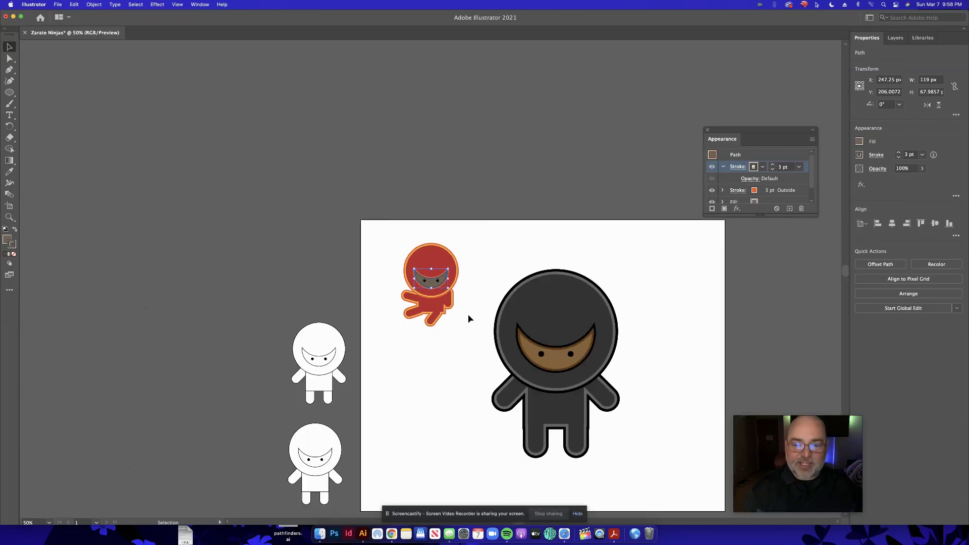
key("super+0")
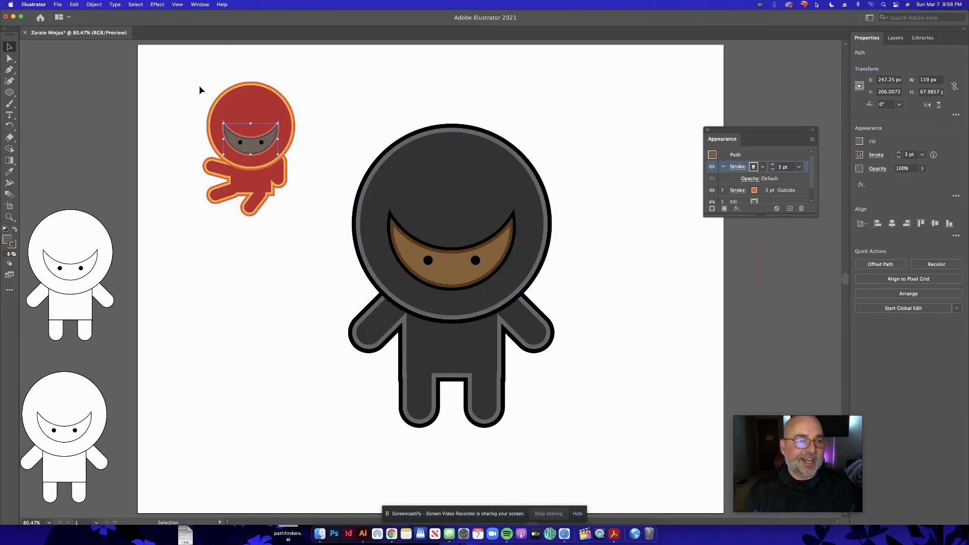
left_click_drag(199, 86, 357, 283)
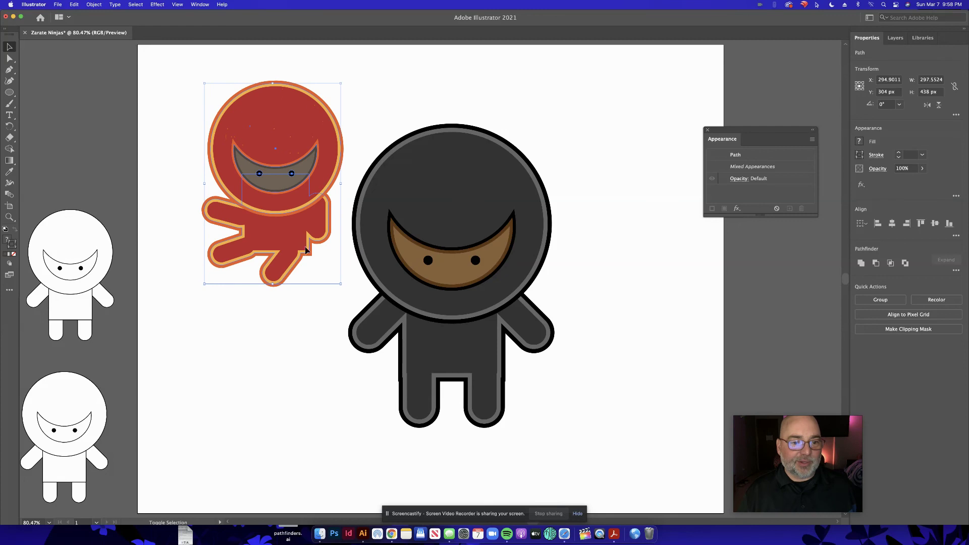
left_click(379, 86)
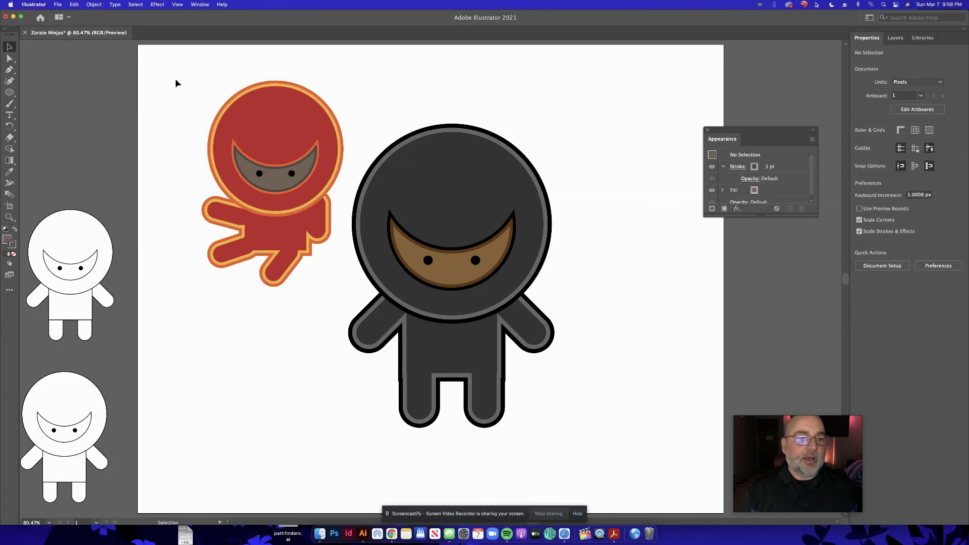
Group all parts of the red ninja and move it closer to the artboard's upper-left corner.
left_click(283, 259)
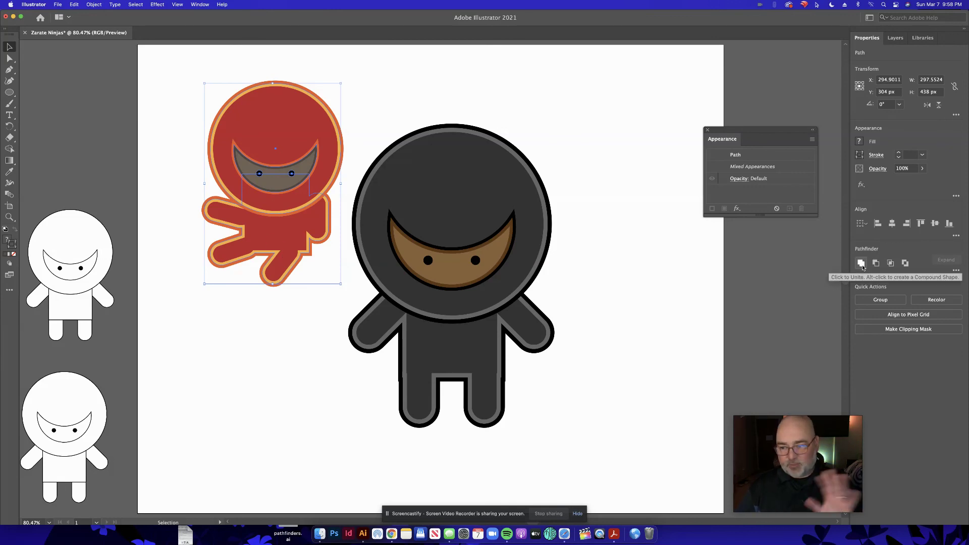
left_click(94, 4)
key("Escape")
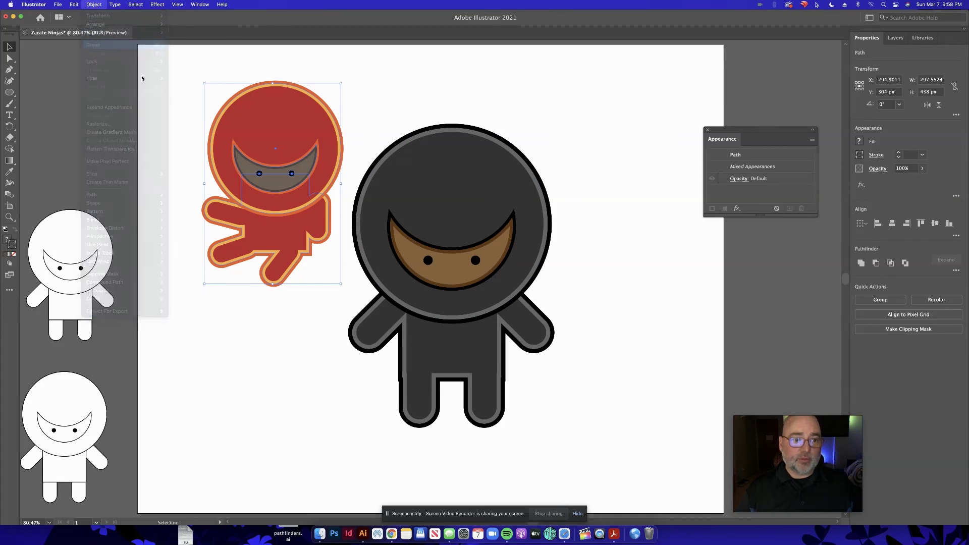
left_click(199, 112)
left_click_drag(269, 140, 221, 130)
Group all parts of the black ninja into one object.
left_click(450, 188)
left_click_drag(341, 110, 539, 442)
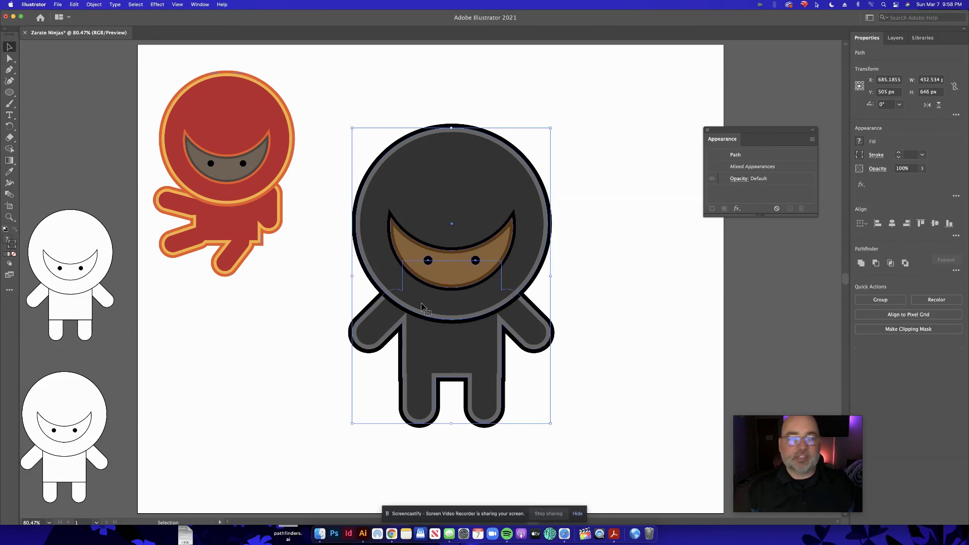
left_click(94, 5)
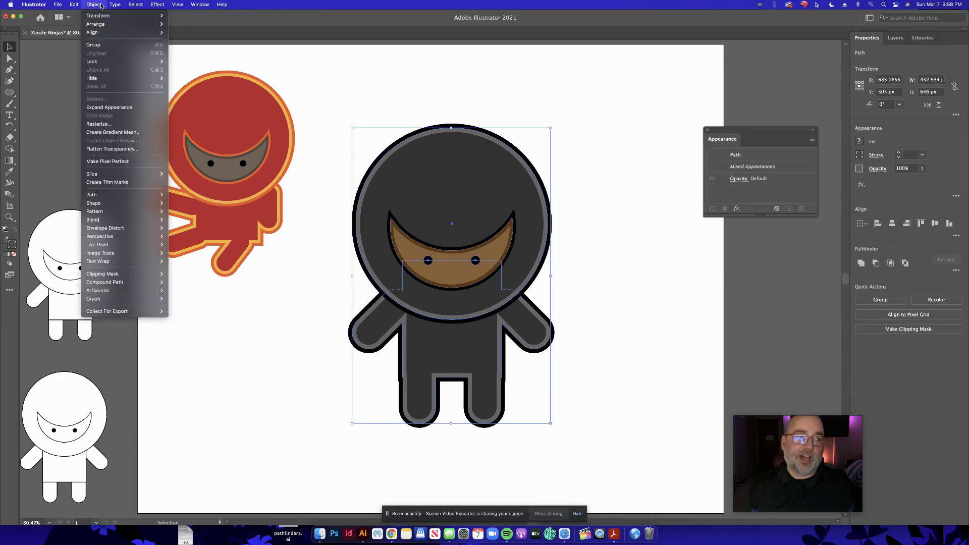
left_click(114, 46)
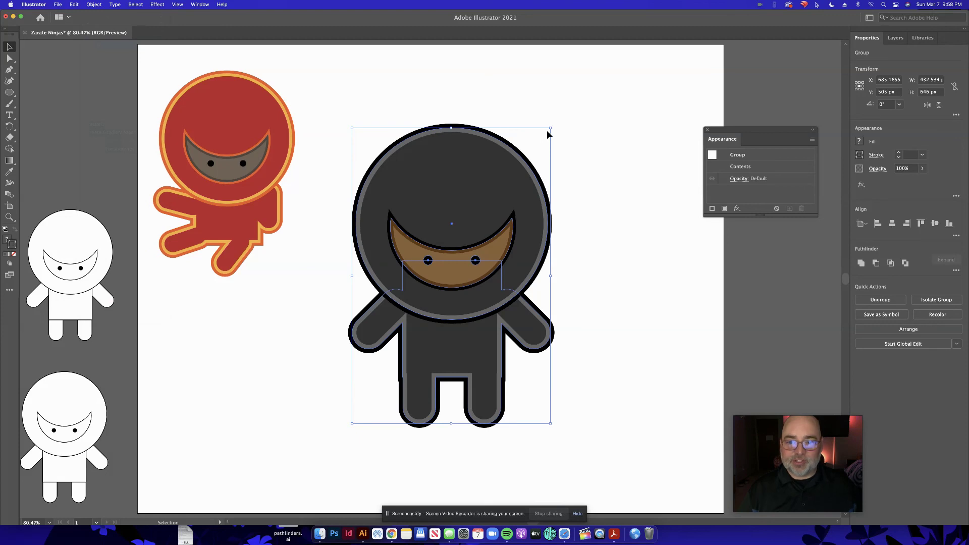
Shrink the black ninja group proportionally to about 295 by 441 px and move it closer to the red ninja.
left_click_drag(550, 129, 483, 221)
left_click_drag(439, 275, 410, 220)
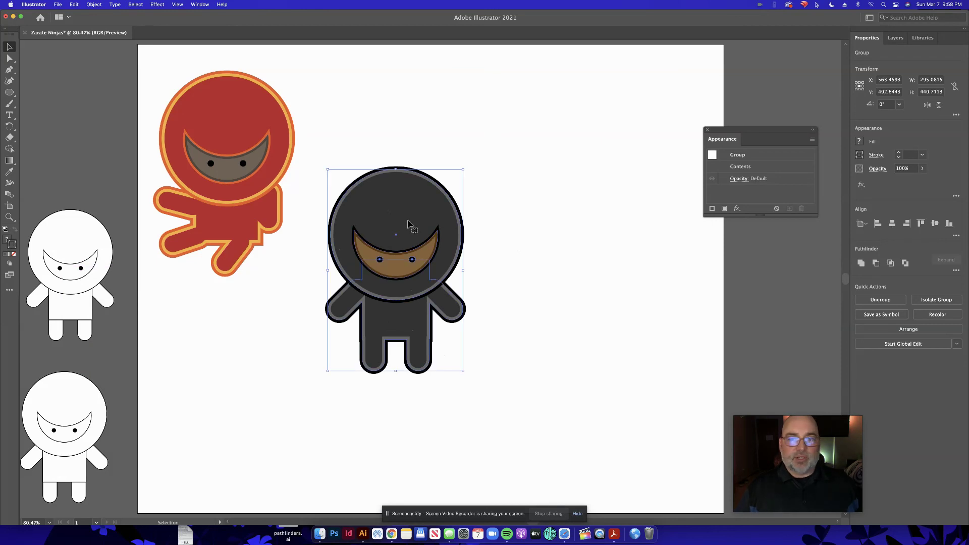